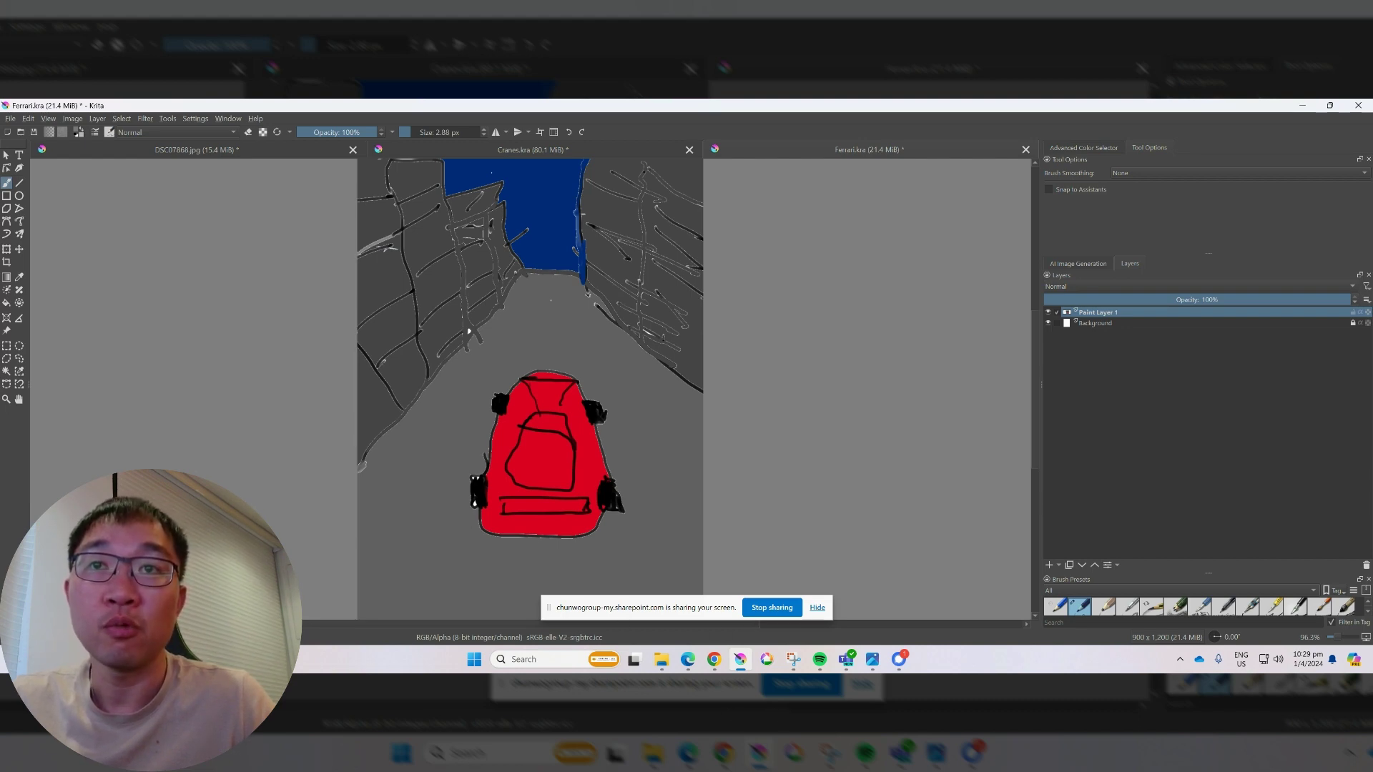
- Move the screen-sharing notice off the canvas to the lower left
click(545, 607)
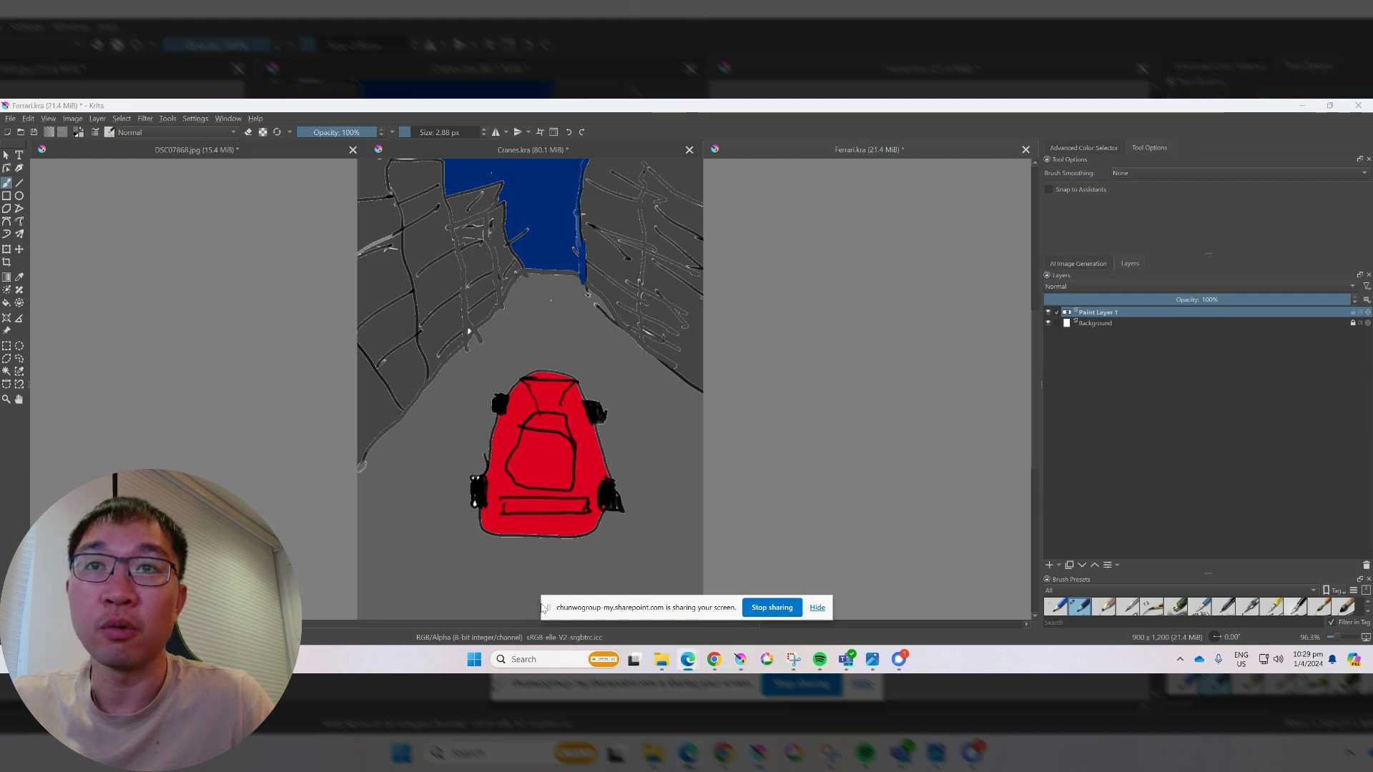
drag(545, 608, 82, 641)
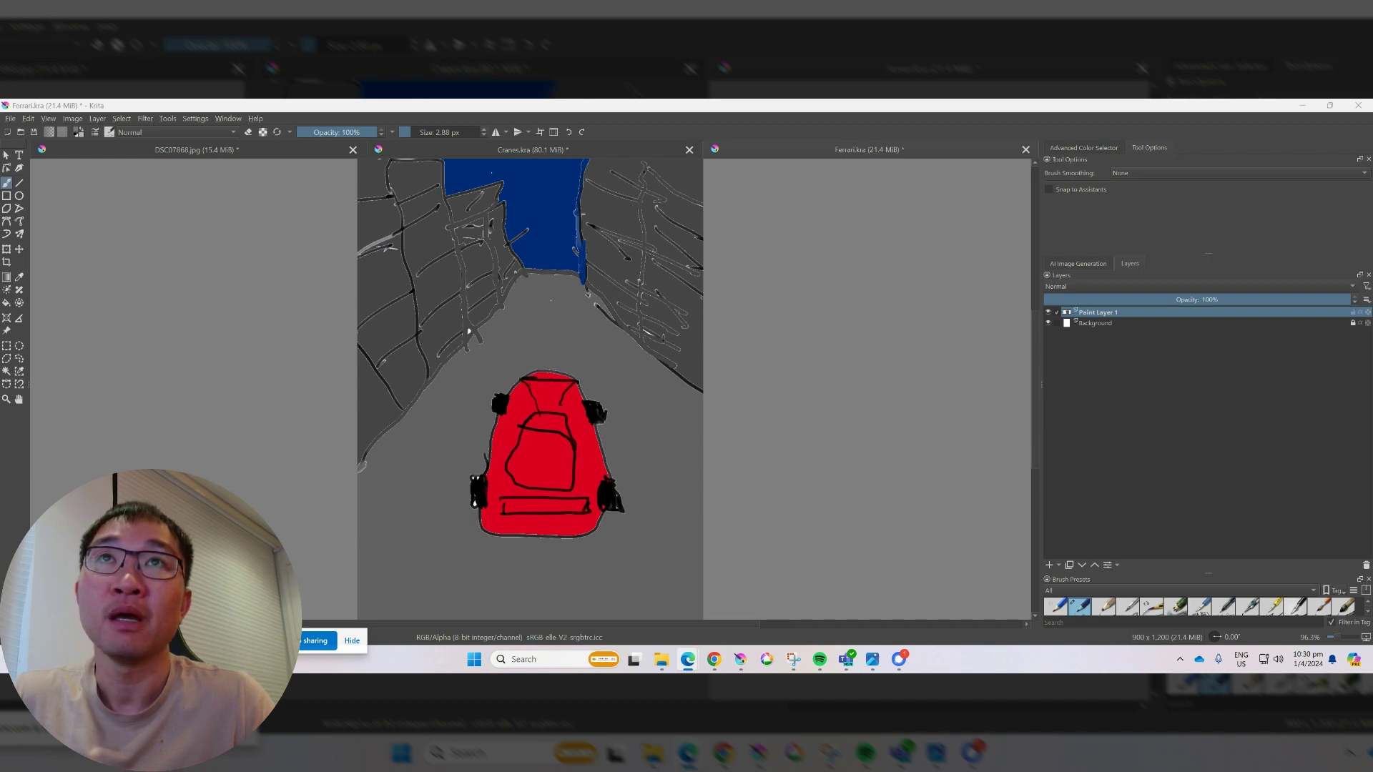
- Set the AI generation style to Photo realistic and generate a preview from the car sketch
click(1076, 264)
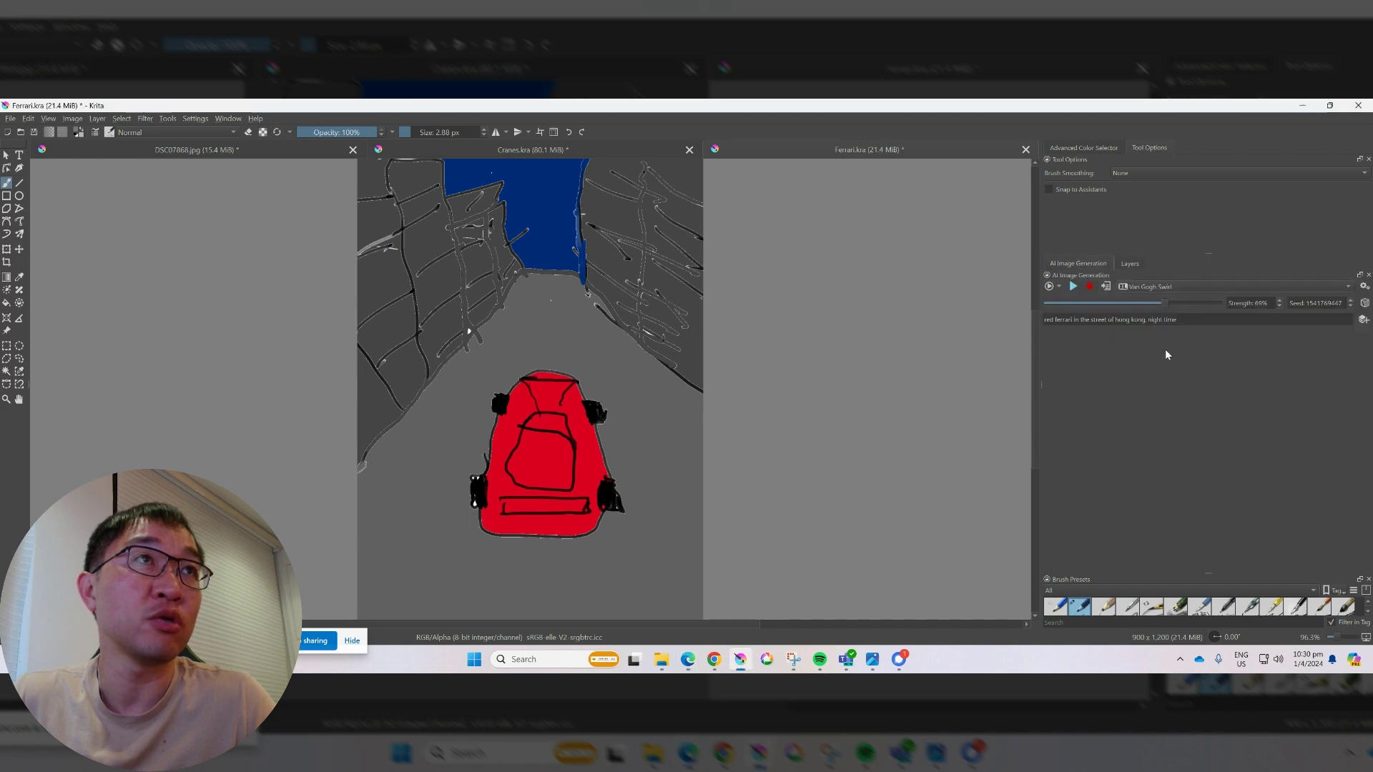
click(1166, 288)
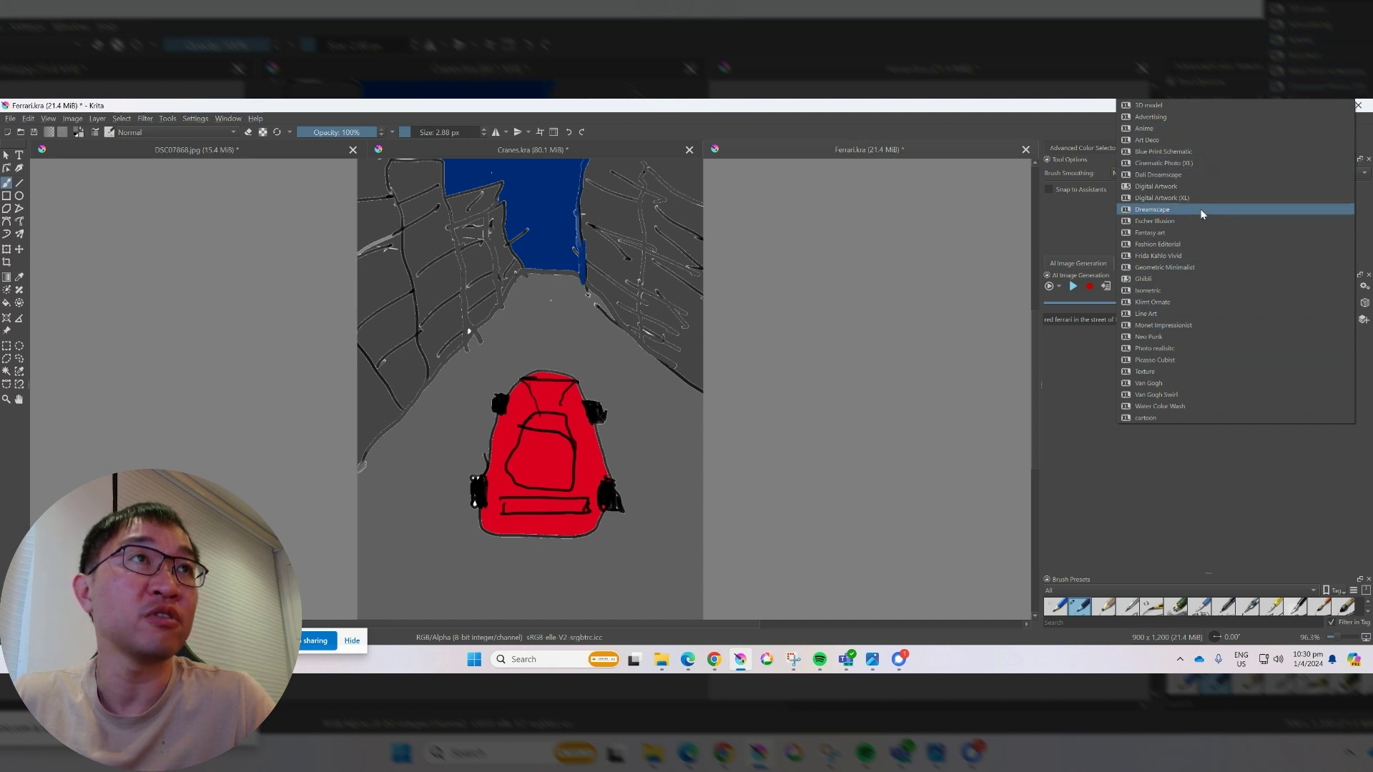
click(1208, 350)
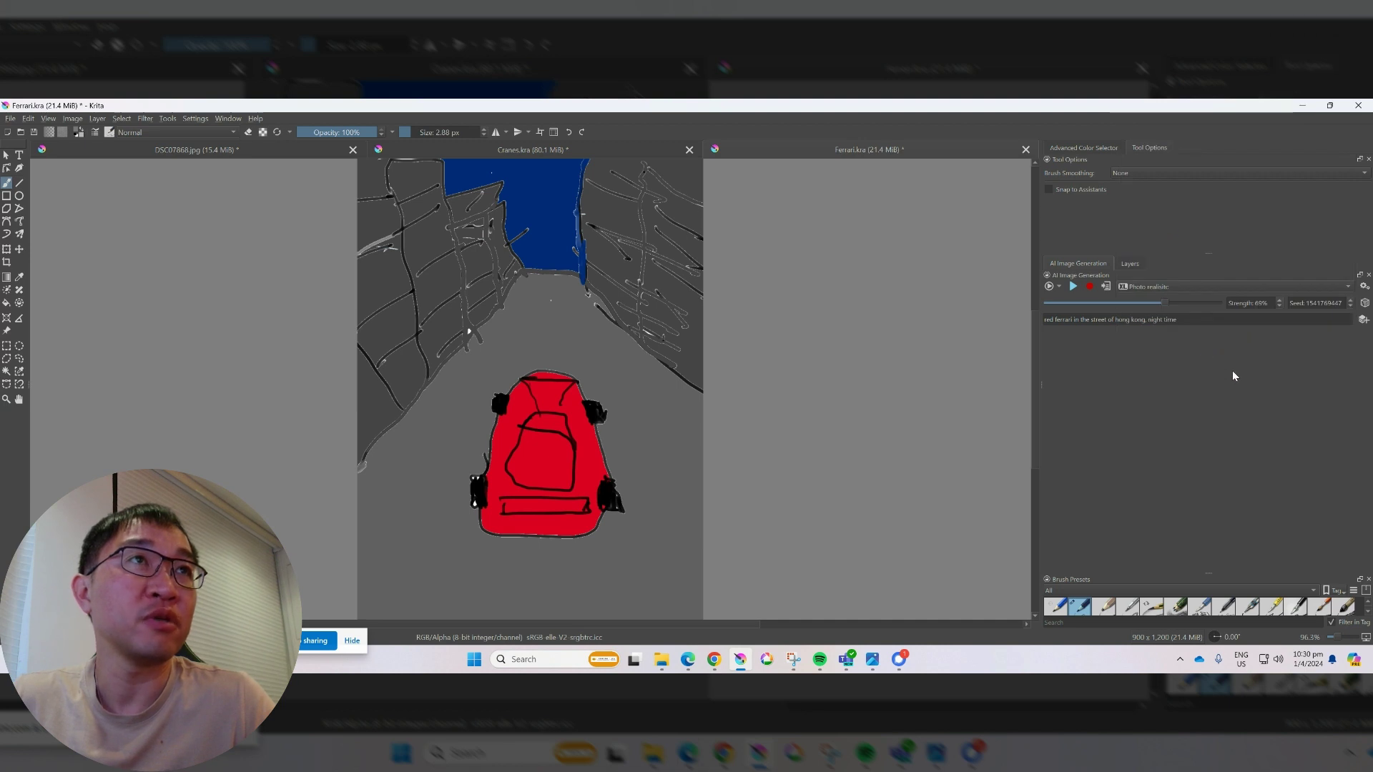
click(1059, 287)
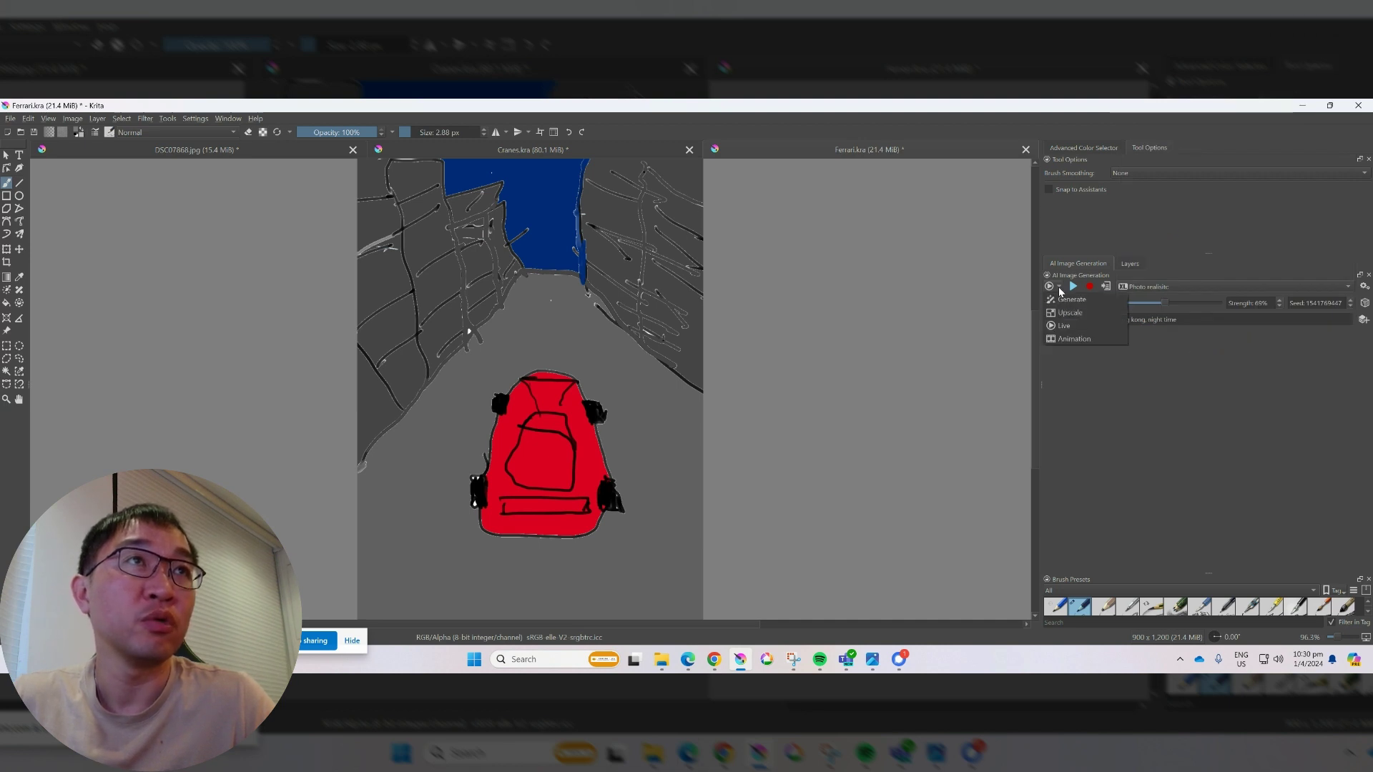
key(Escape)
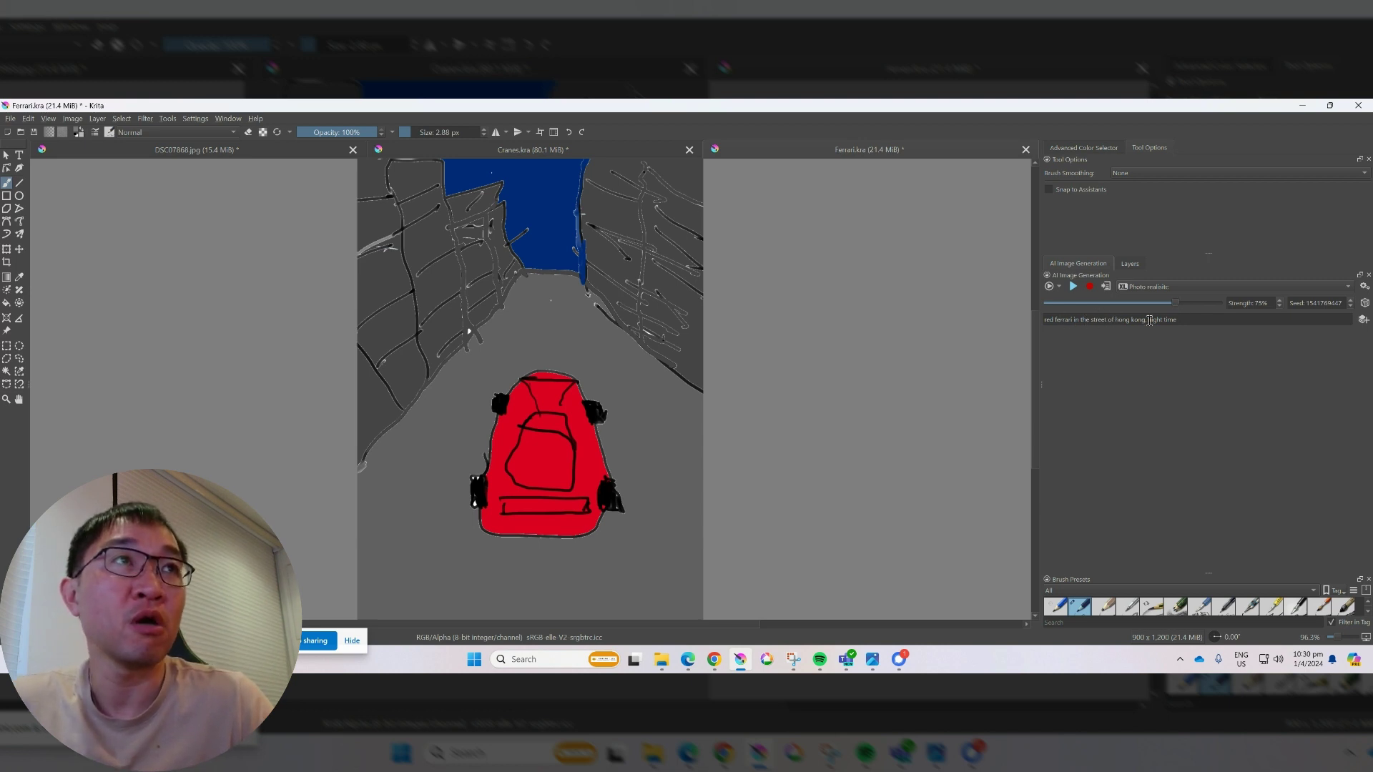
click(1074, 287)
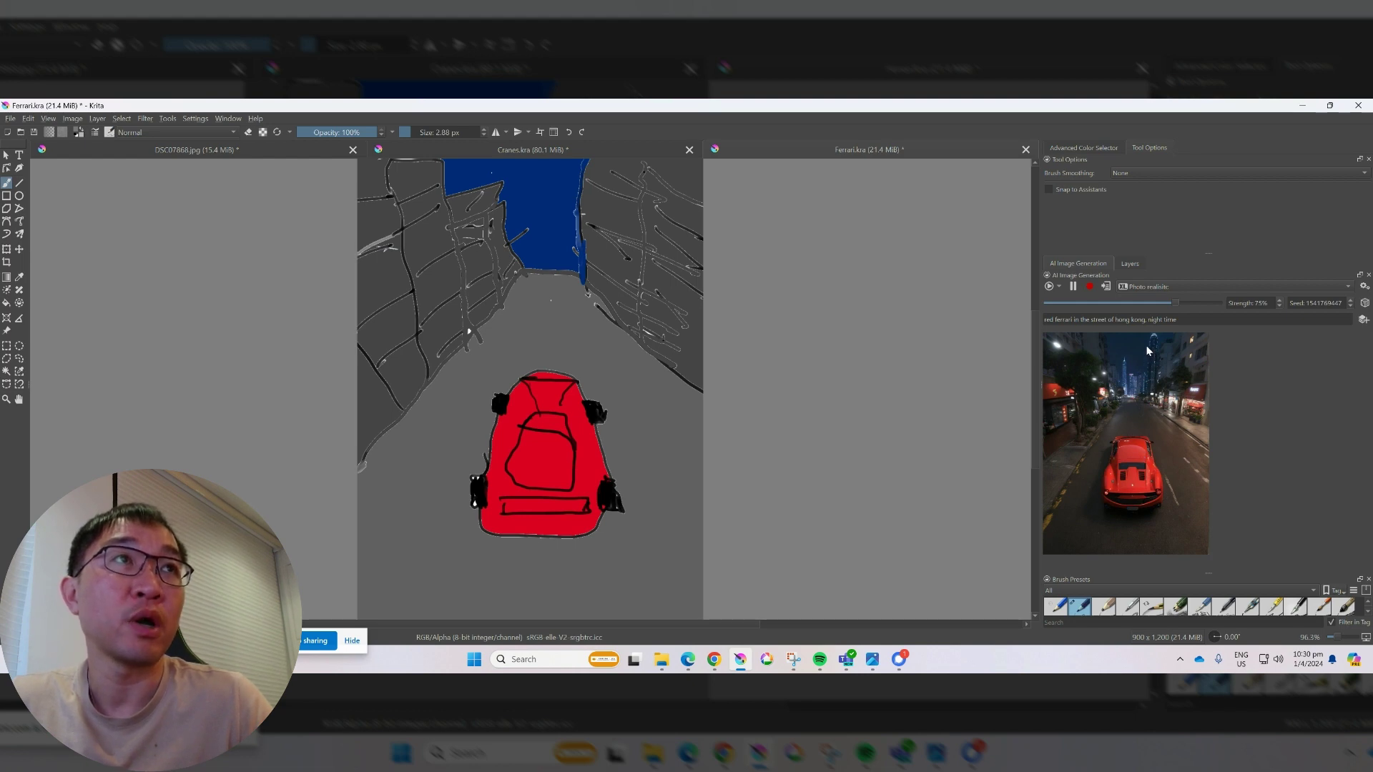
- Roll seven random seeds for new variations, then apply the chosen Ferrari render to the canvas
click(1364, 304)
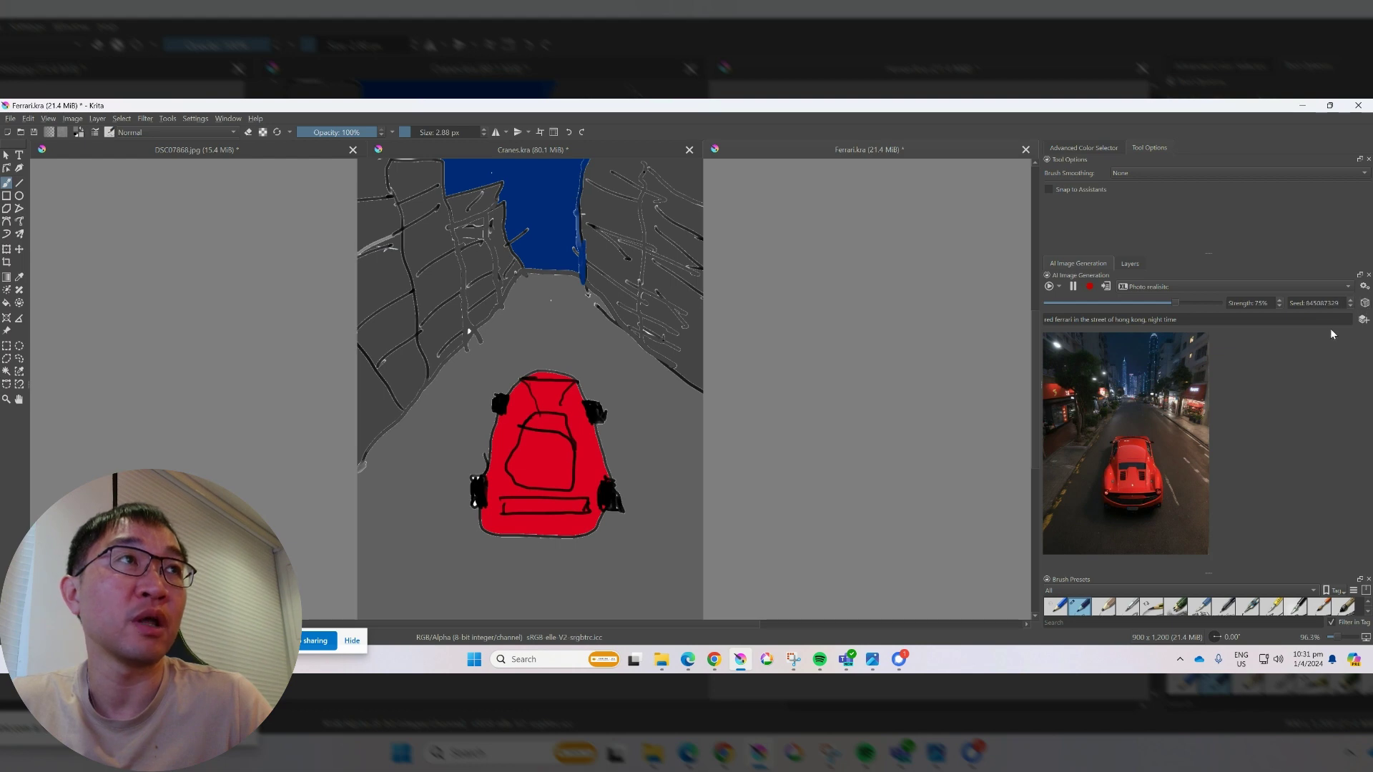
click(1365, 305)
click(1365, 306)
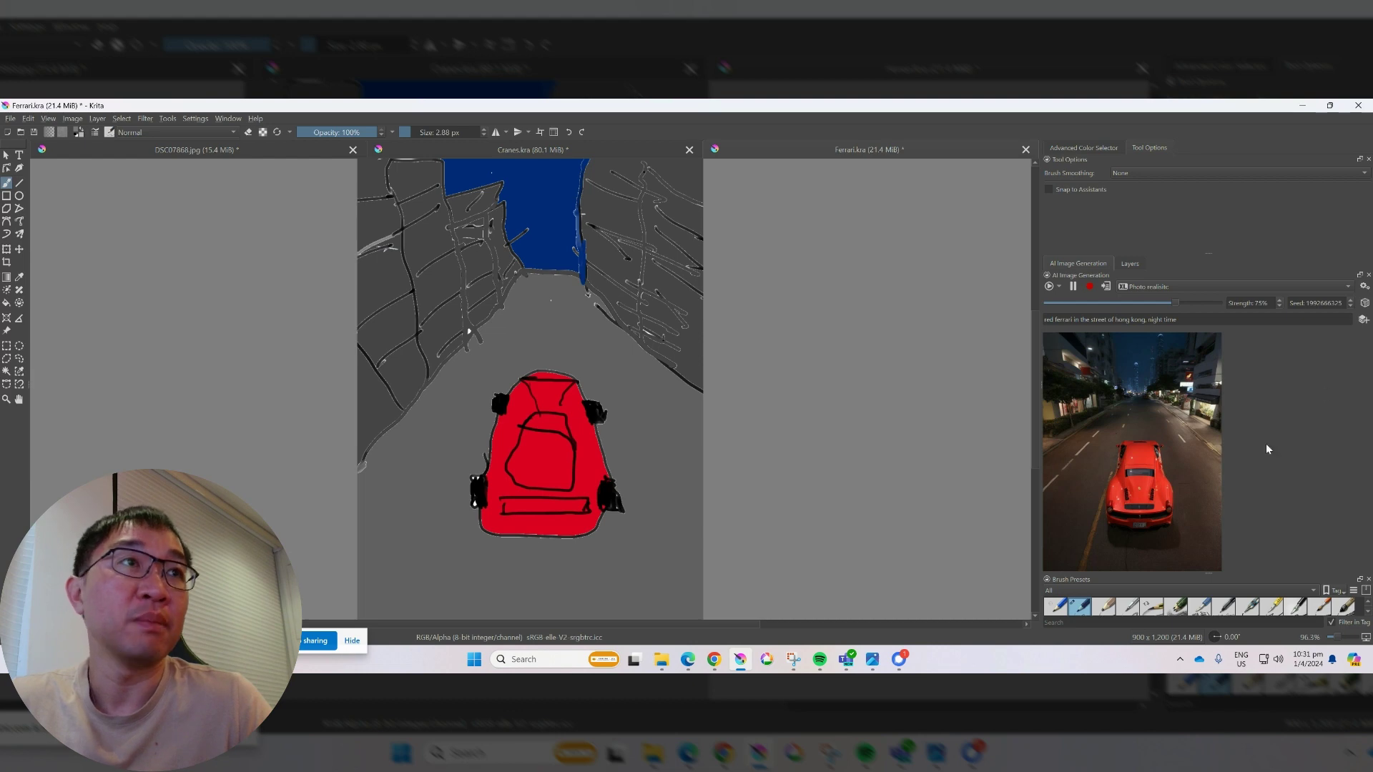
click(1131, 266)
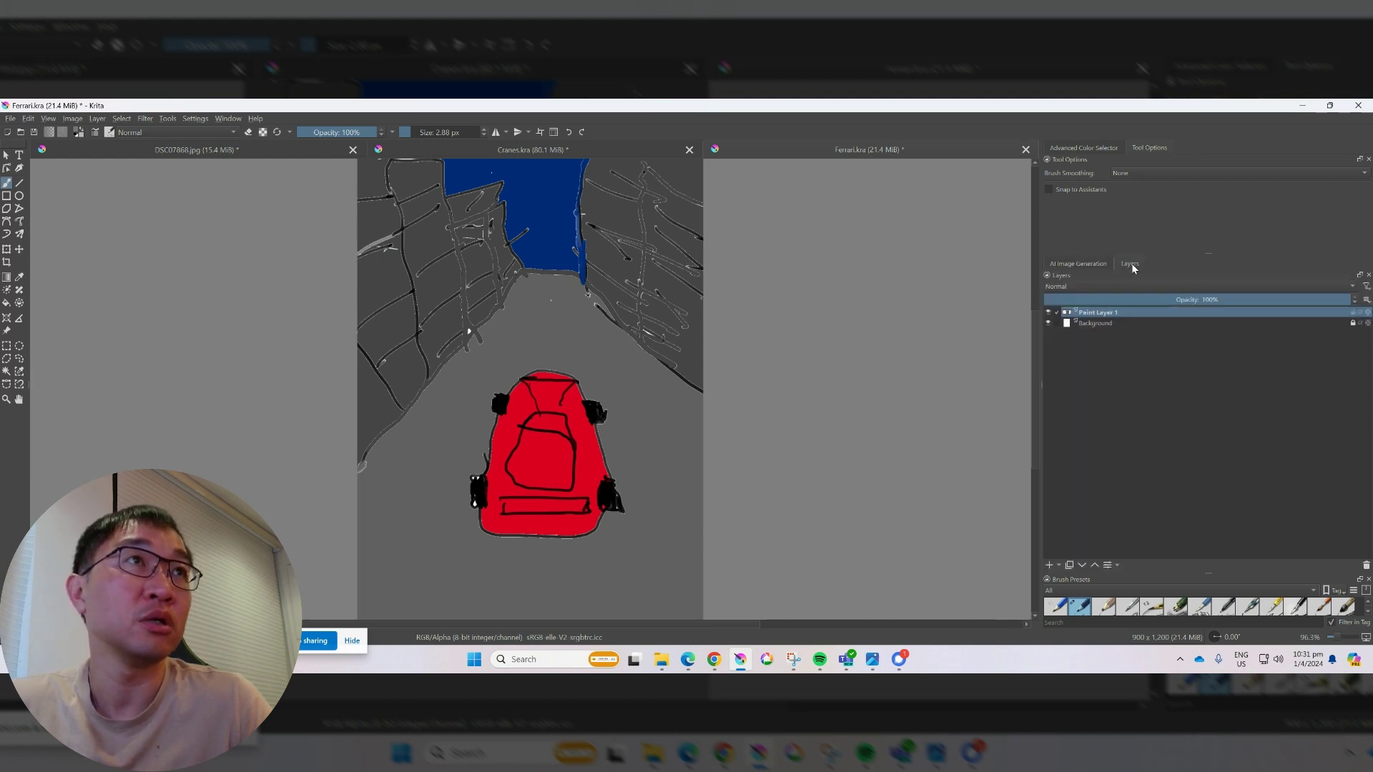
click(1077, 264)
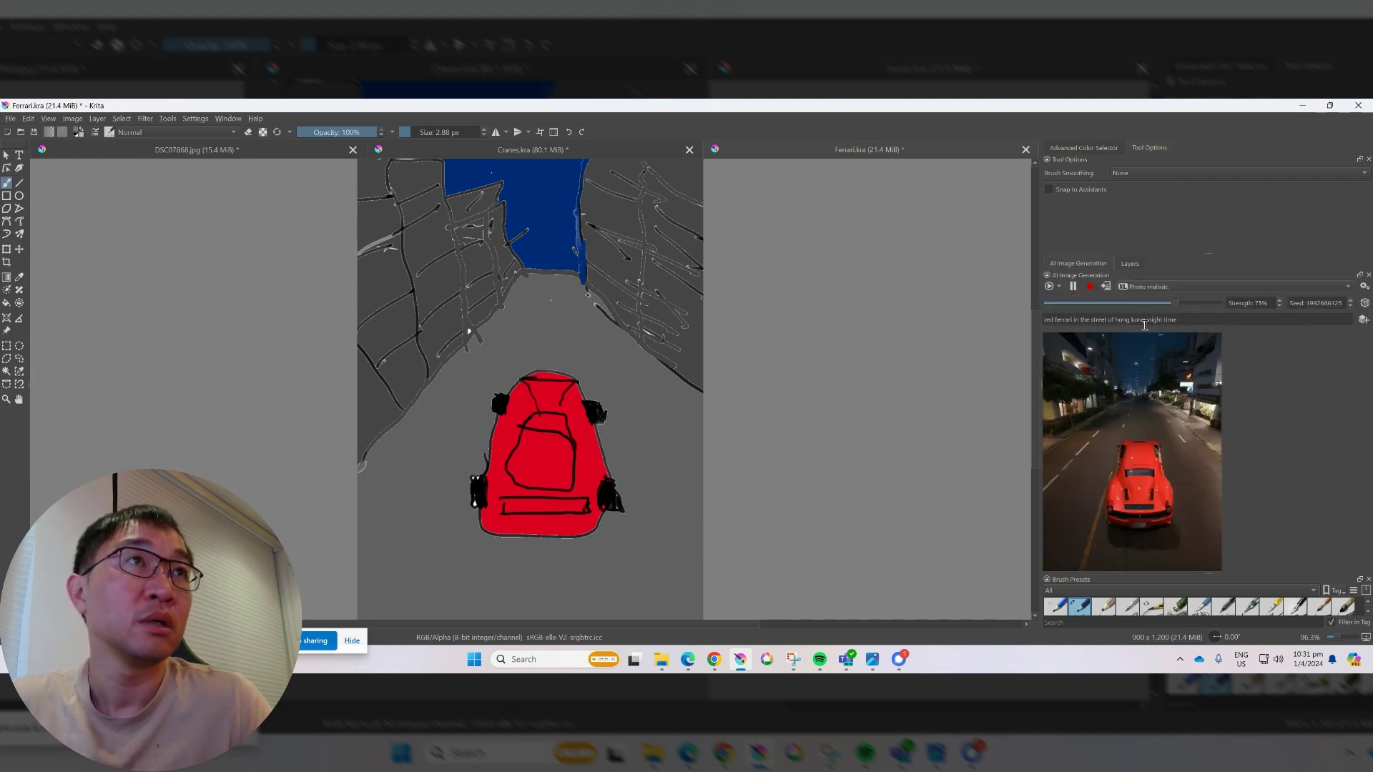
click(1363, 304)
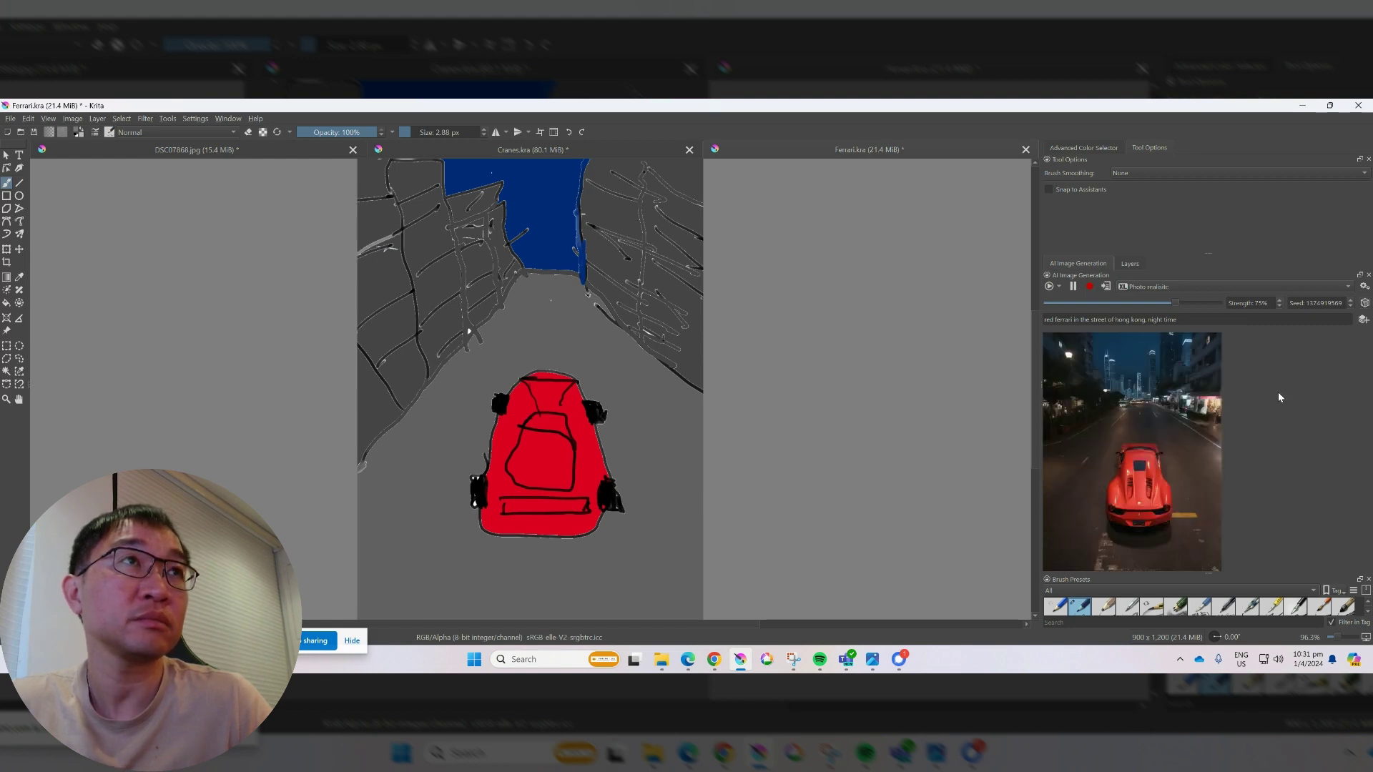
click(1365, 303)
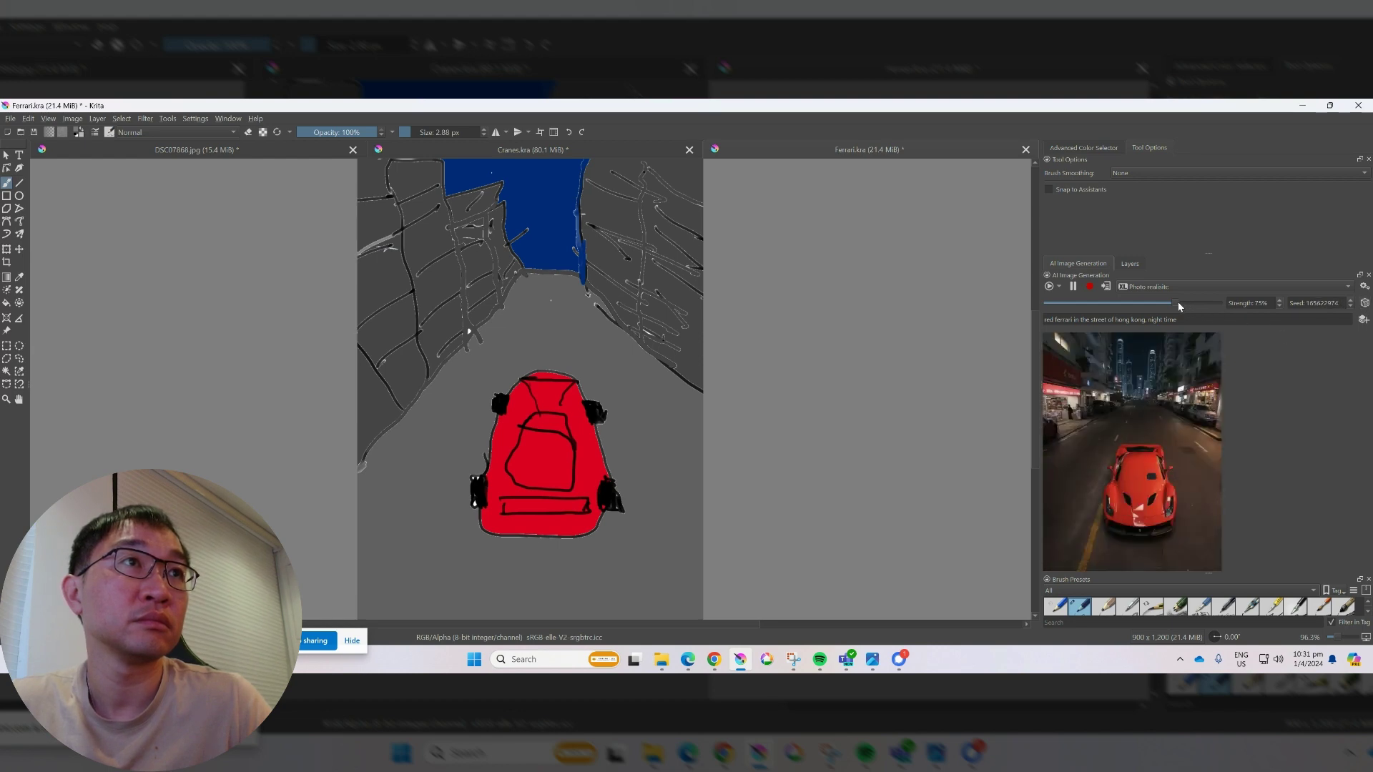
click(1365, 304)
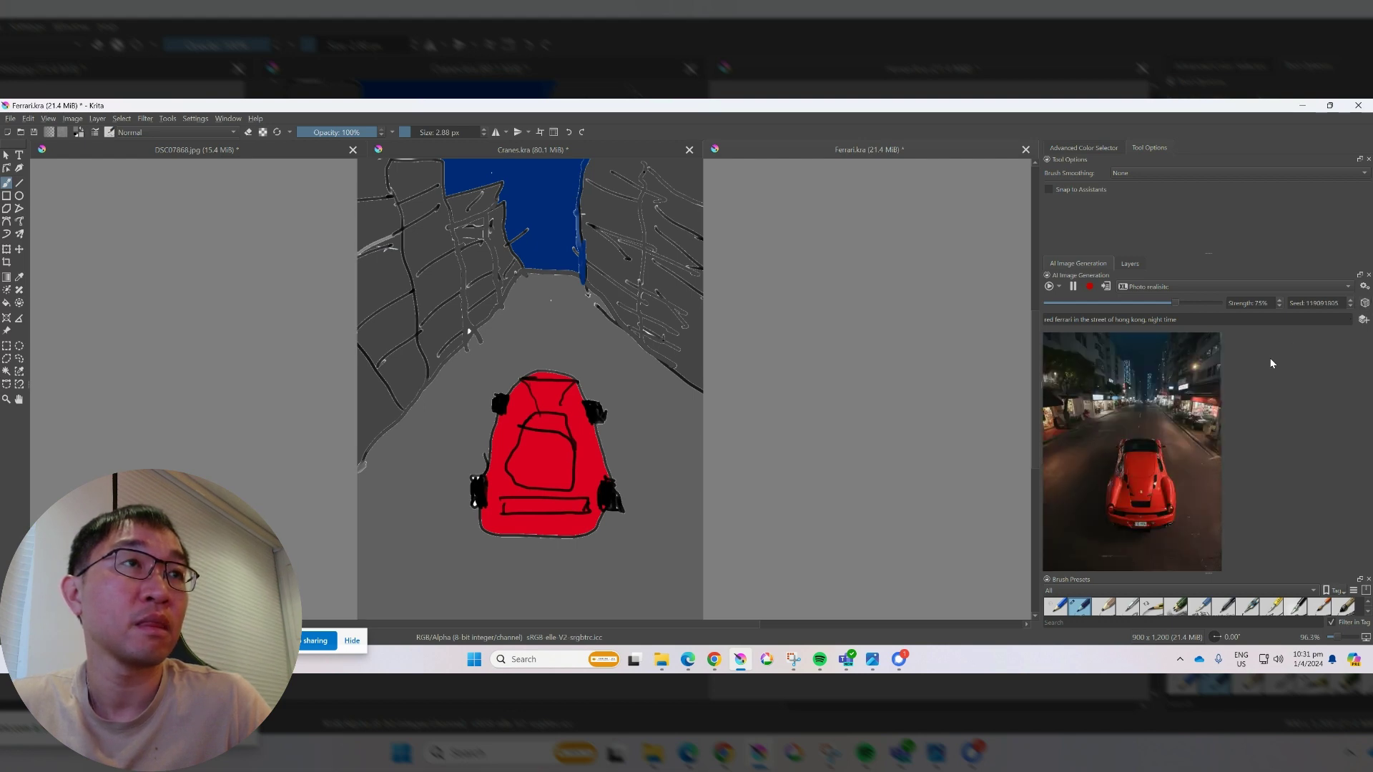
click(1364, 303)
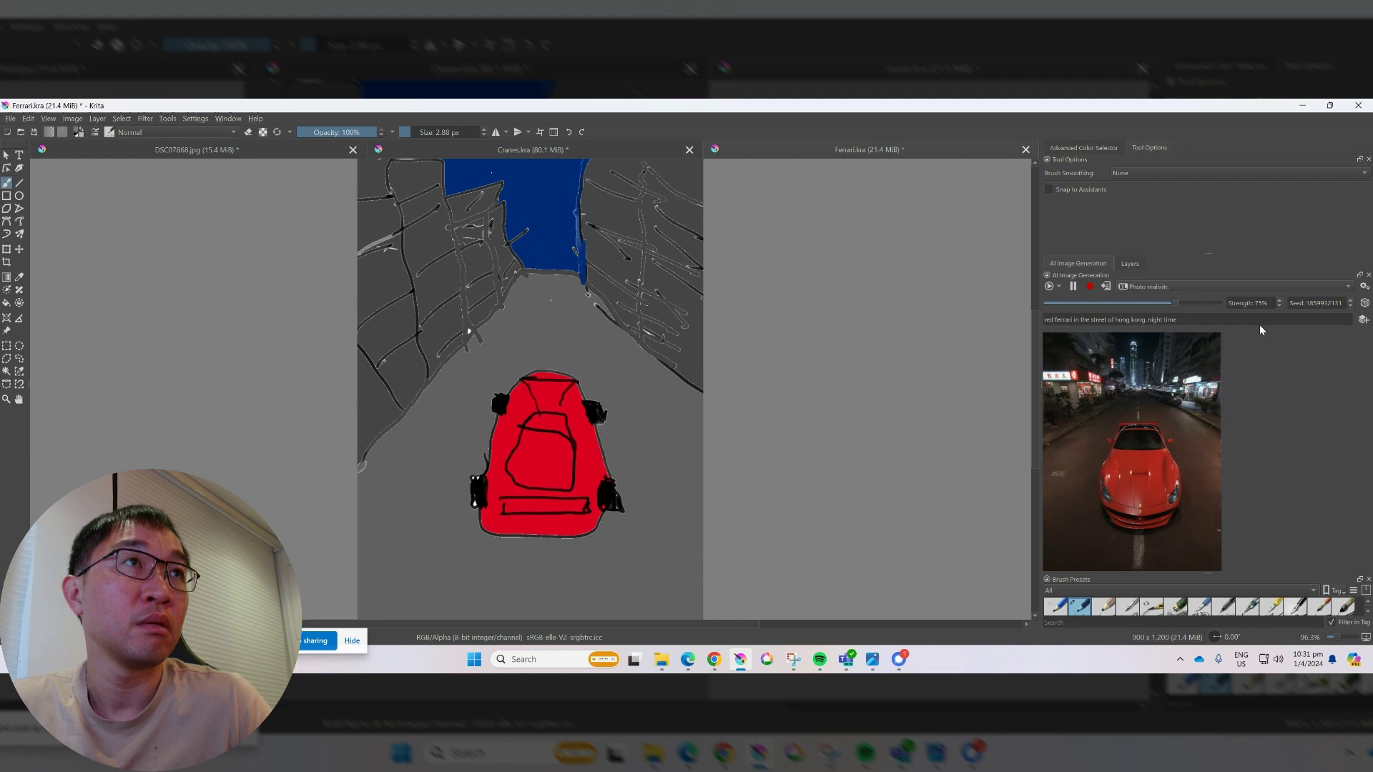
click(1108, 284)
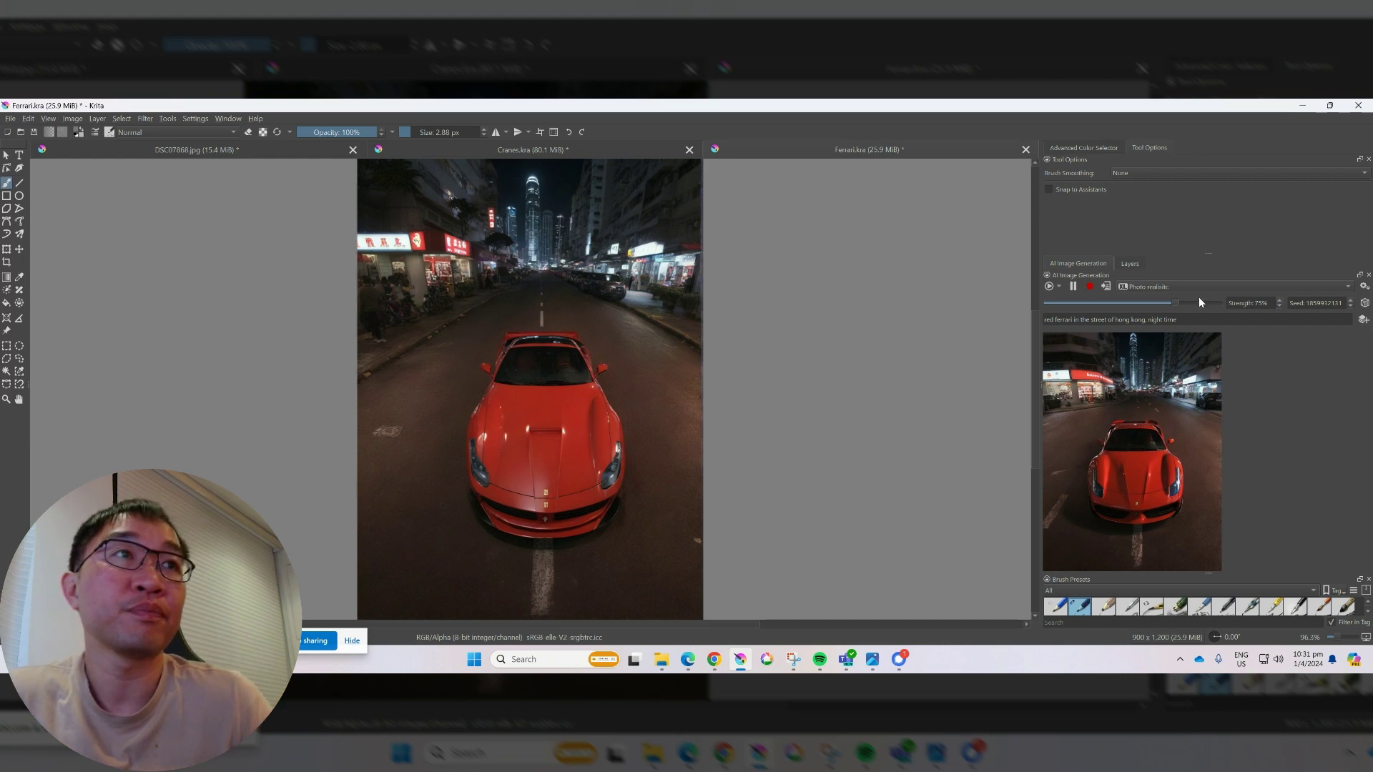
- Apply the newer photo-realistic render and switch the style to 3D model
click(1107, 286)
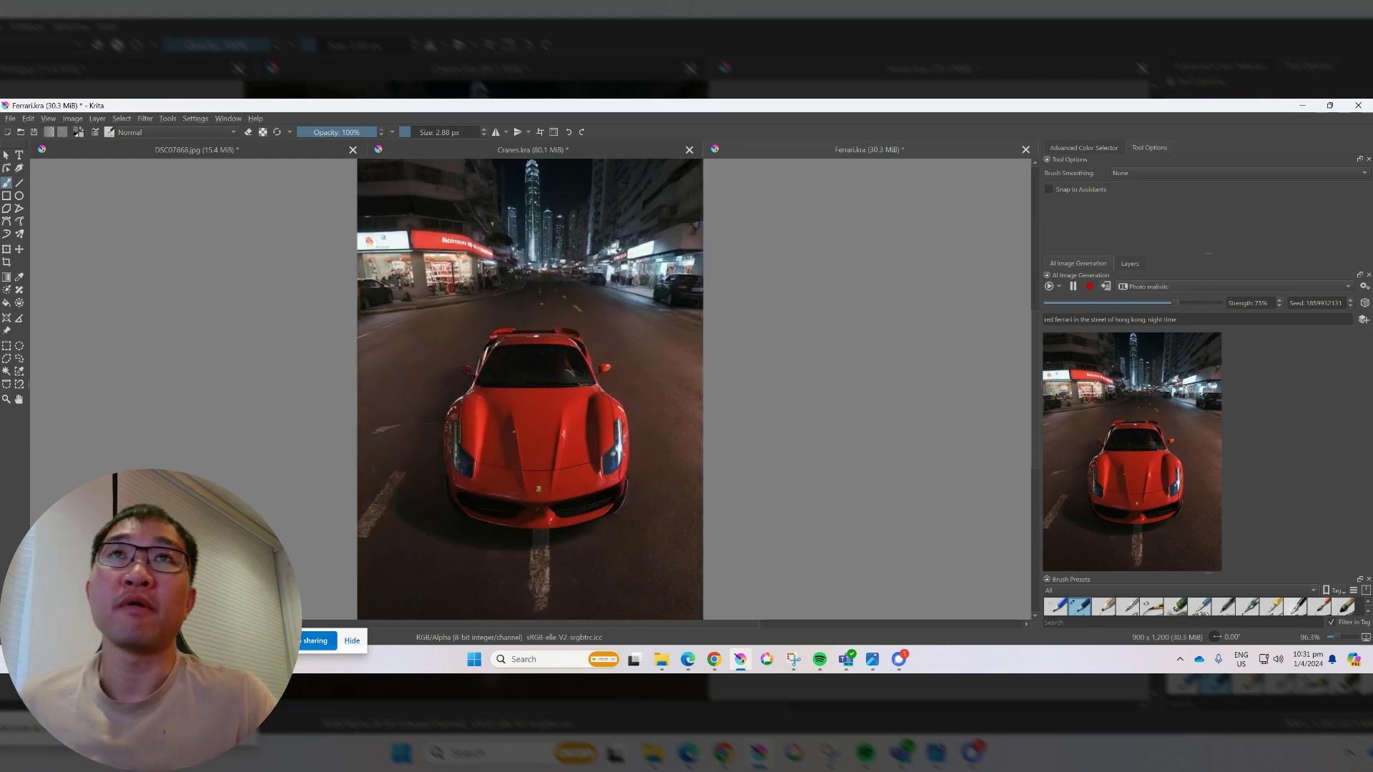
click(1156, 285)
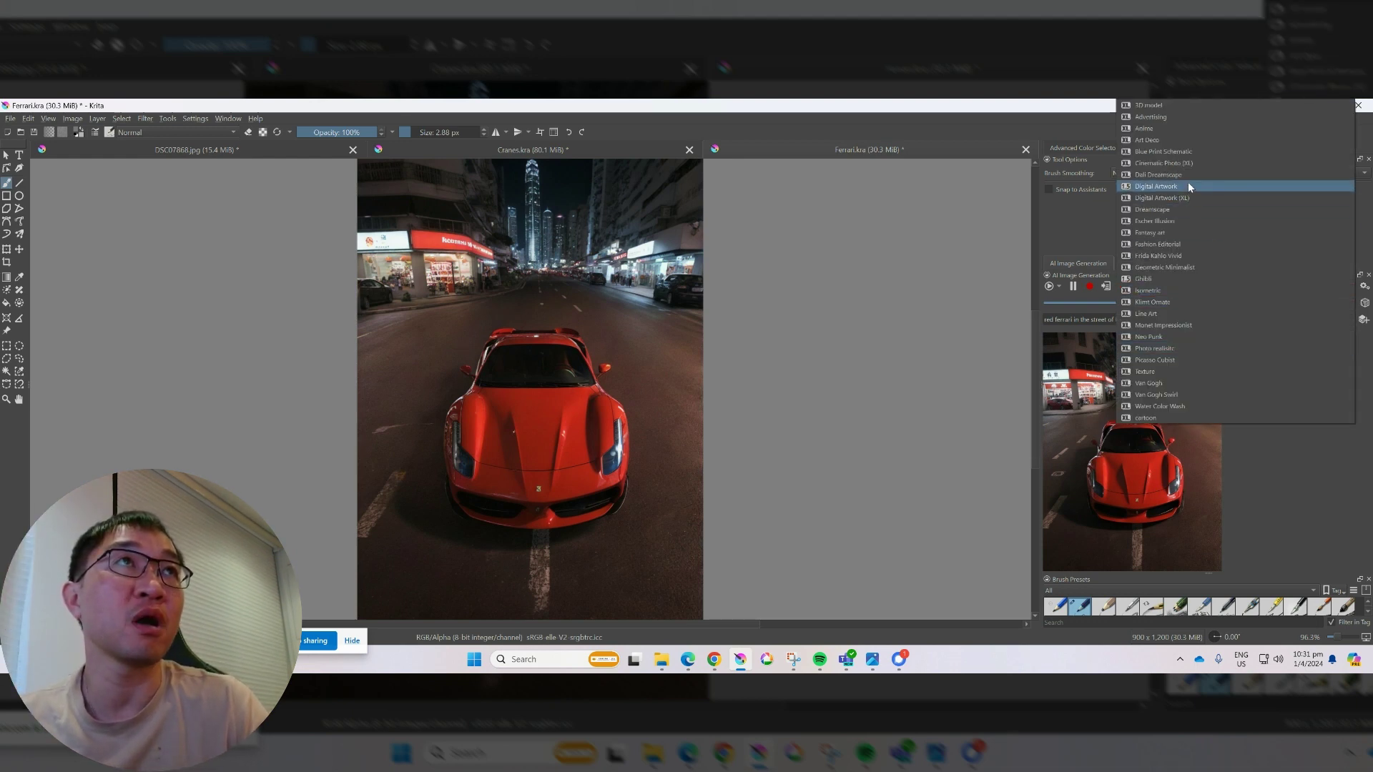
click(1183, 109)
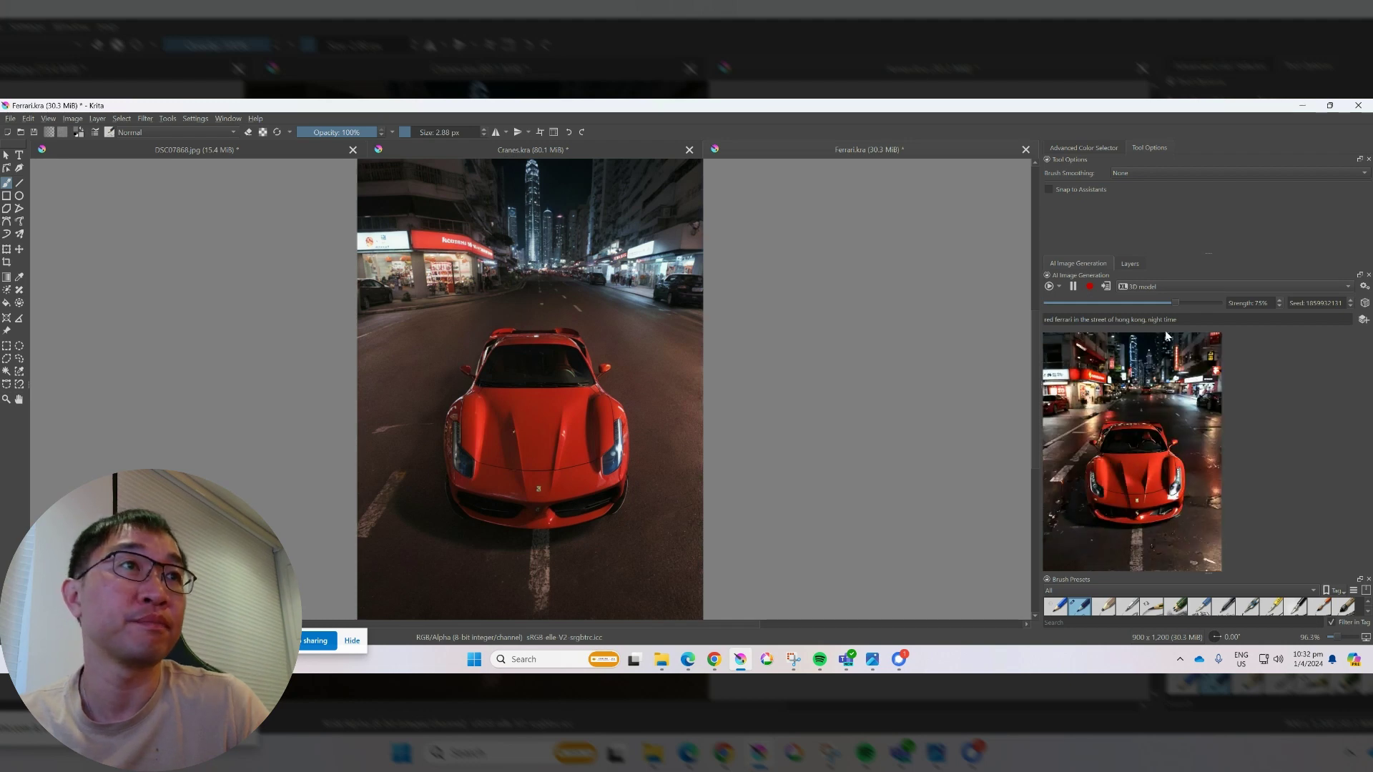
- Preview the Advertising style, then switch the style to Anime
click(1165, 287)
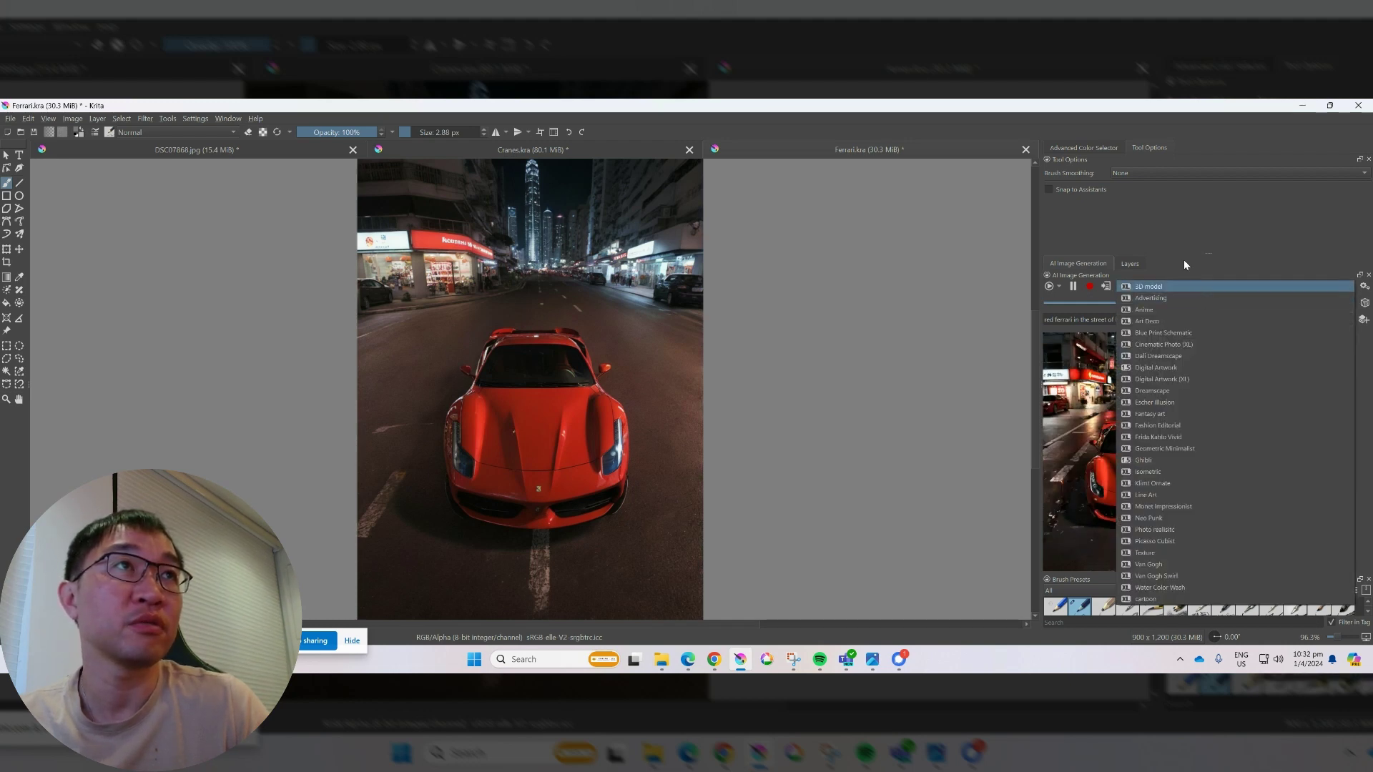
click(1183, 260)
click(1160, 284)
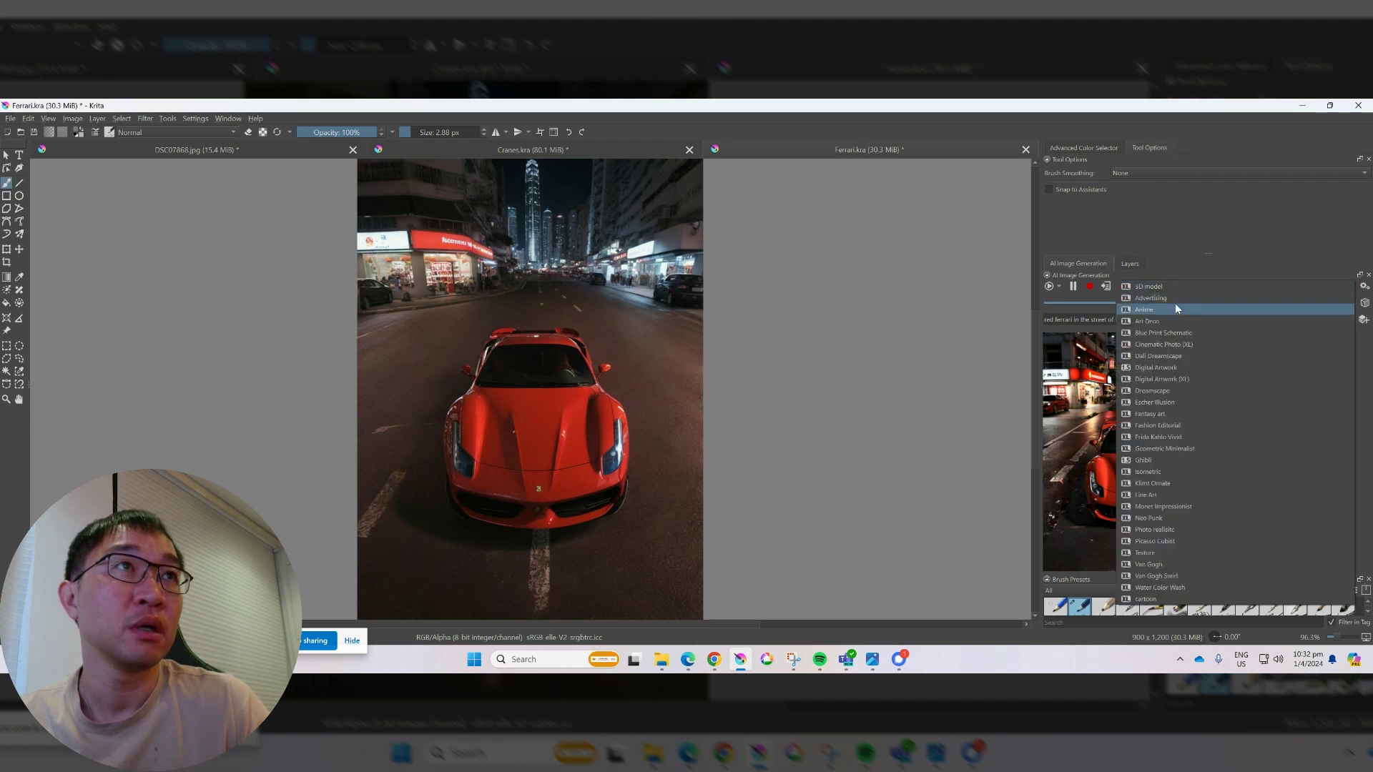
click(1177, 298)
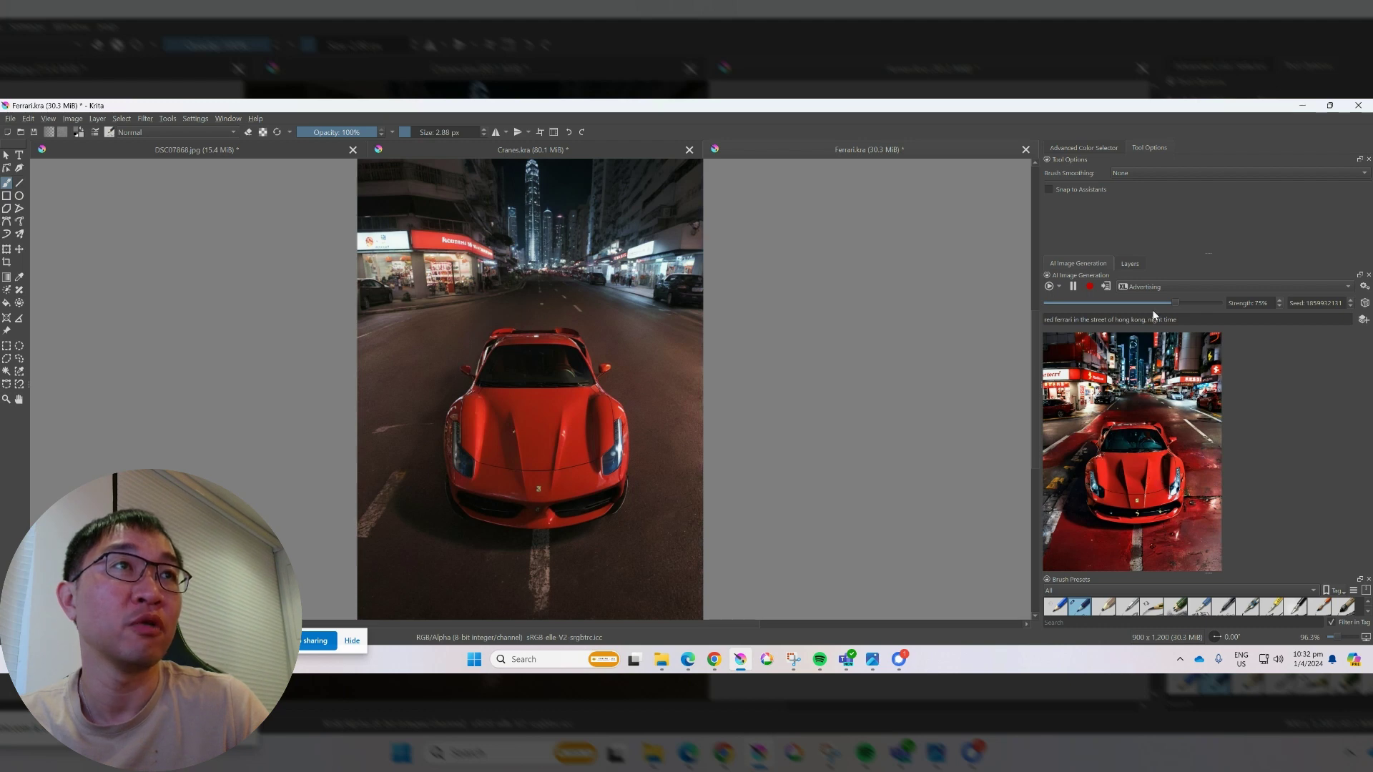
click(1152, 290)
click(1182, 303)
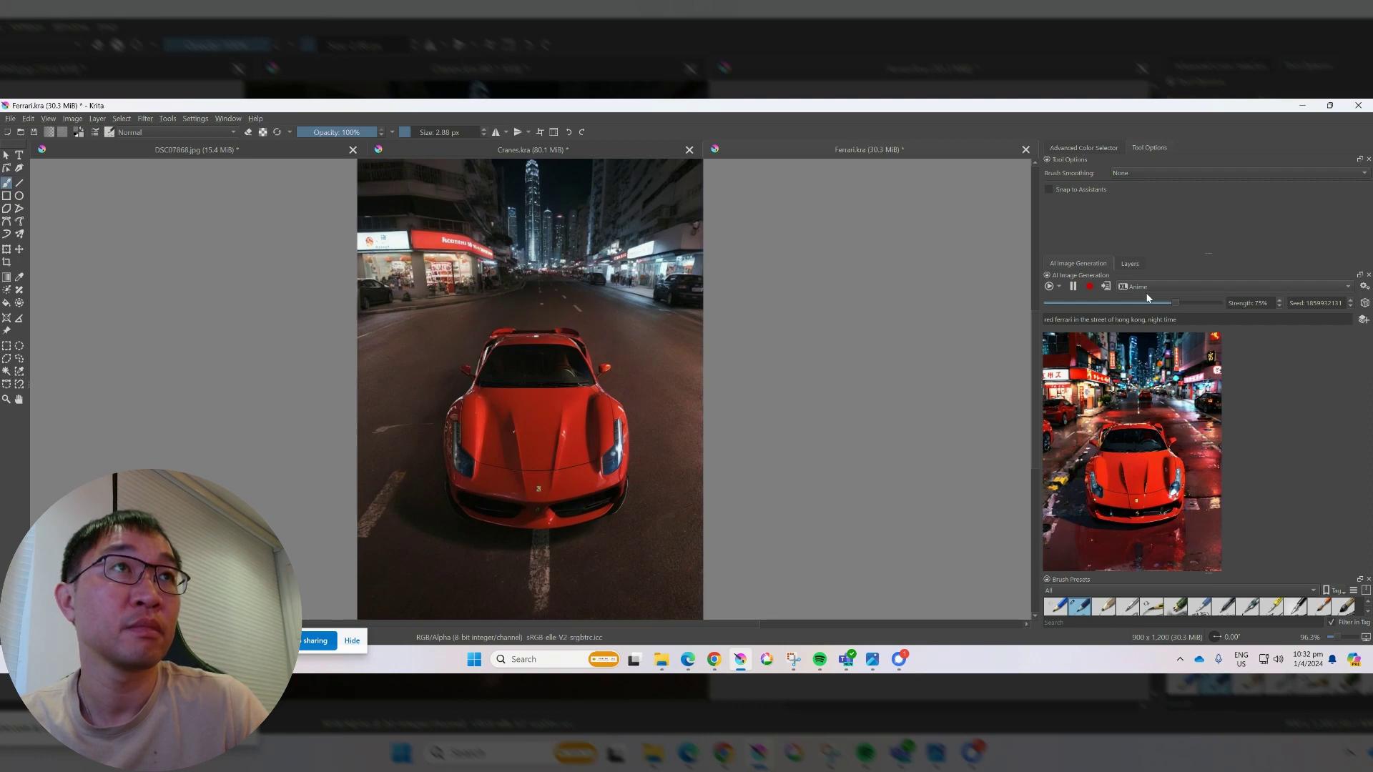
- Widen the panel and cycle the style through Art Deco, Blue Print Schematic and Digital Artwork
drag(1039, 353, 1004, 356)
click(1176, 287)
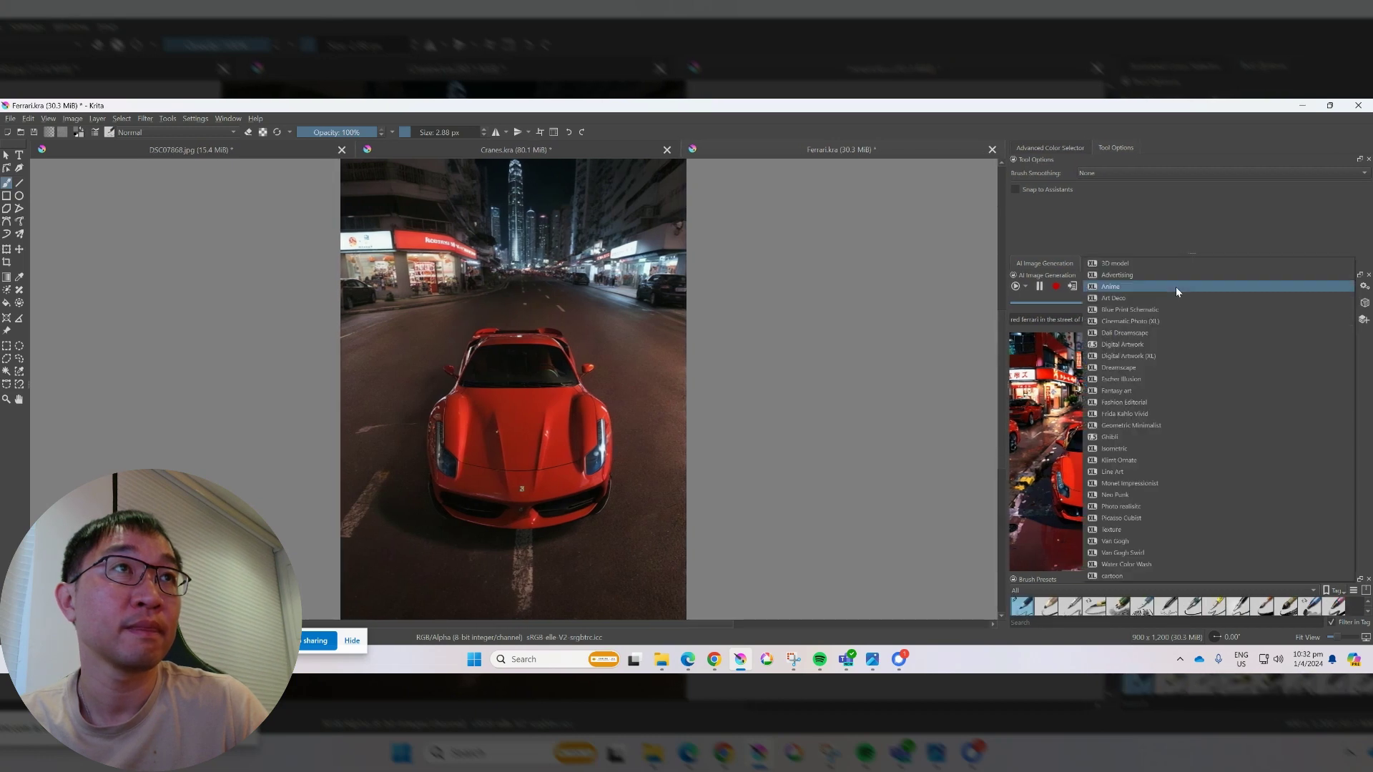
click(1172, 301)
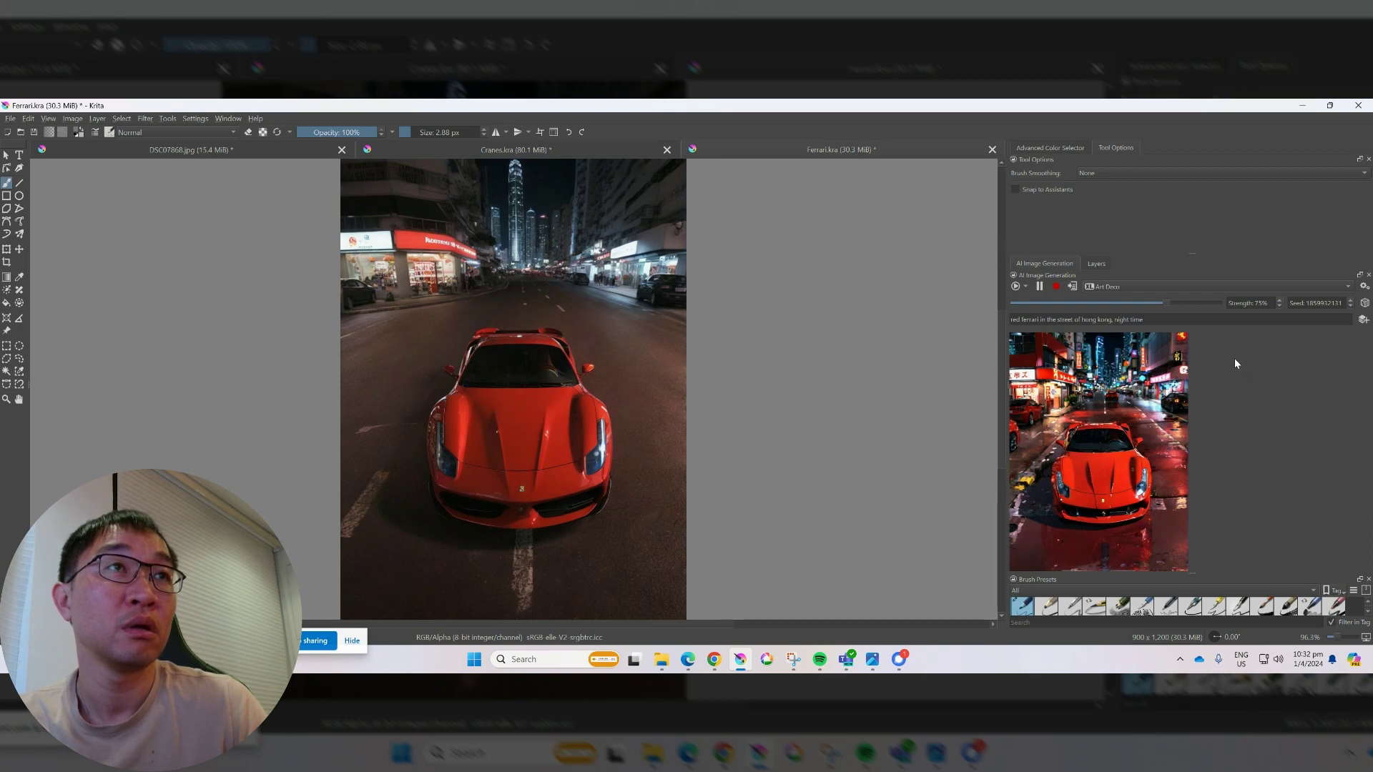
click(1152, 286)
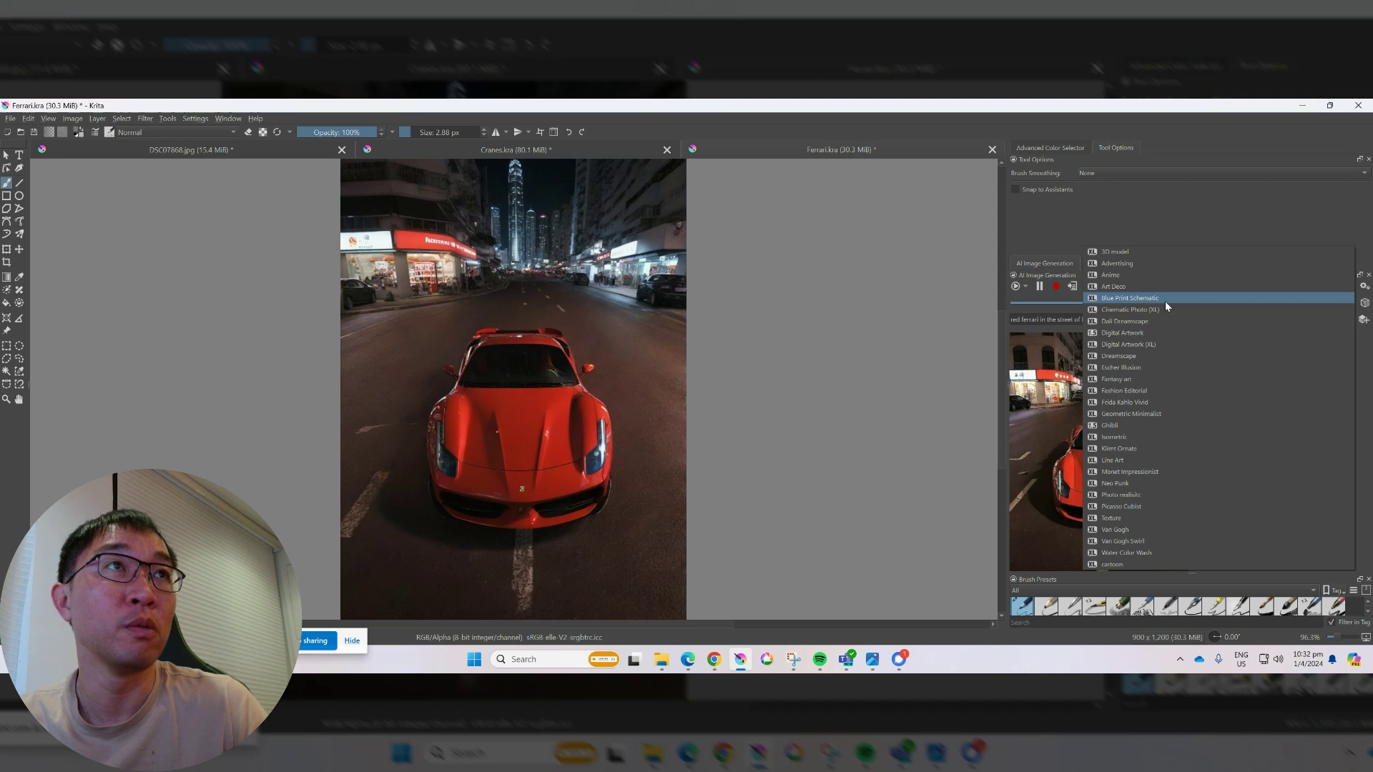
click(1165, 301)
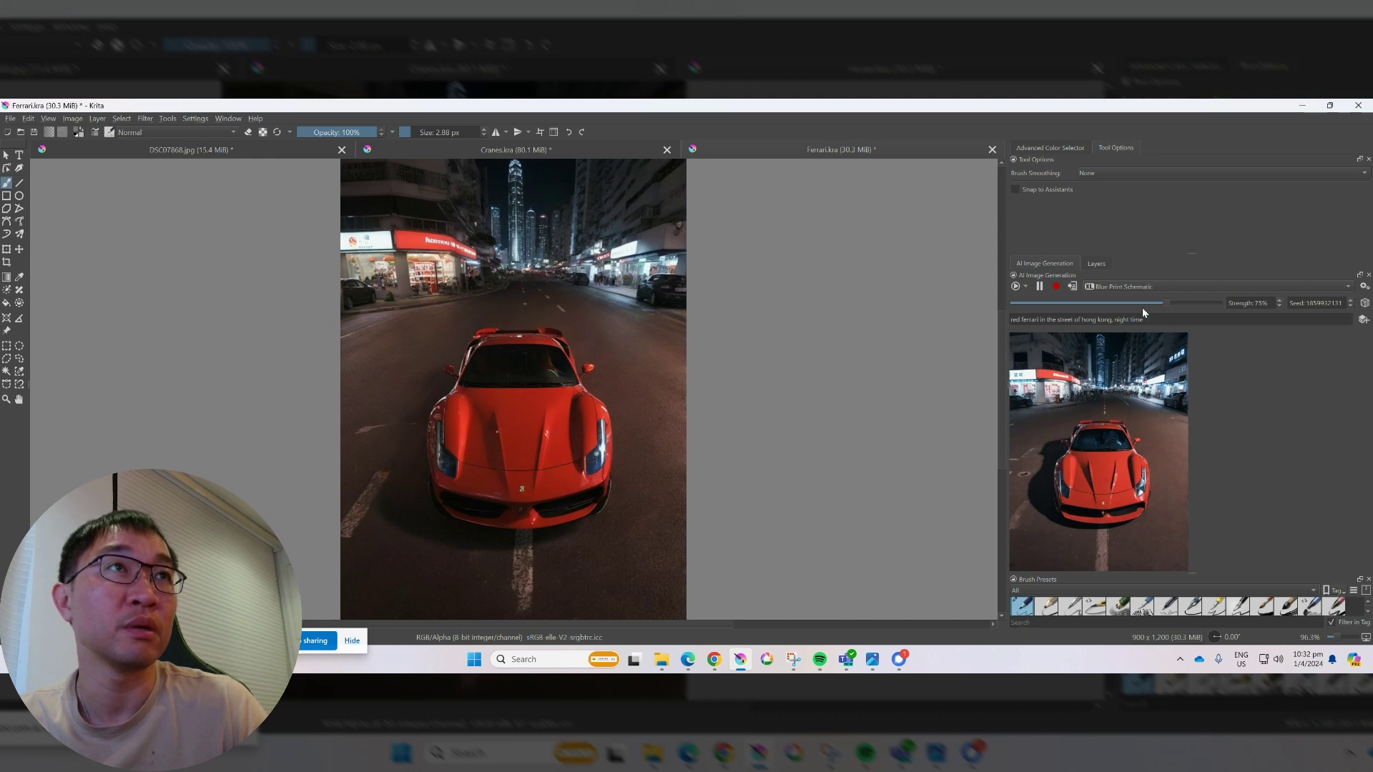
click(1152, 286)
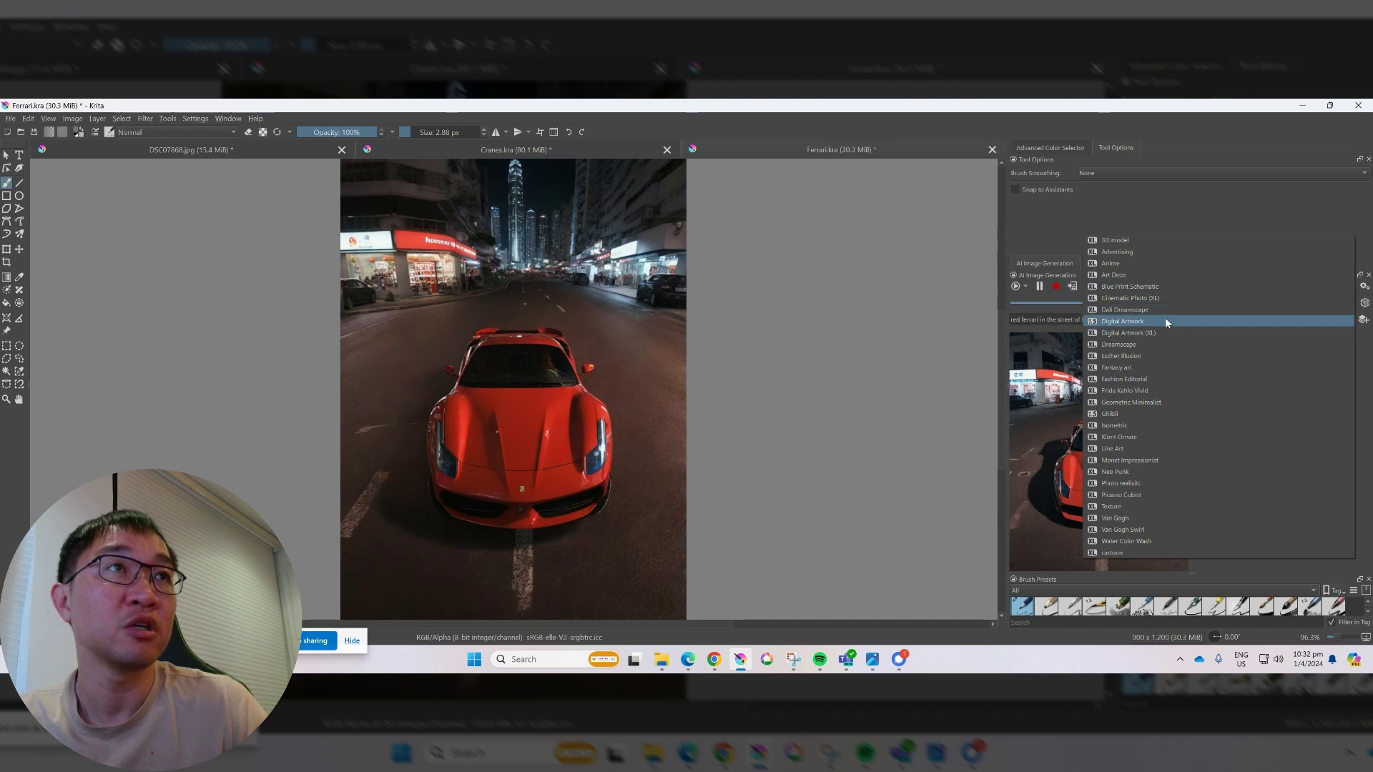
click(1165, 320)
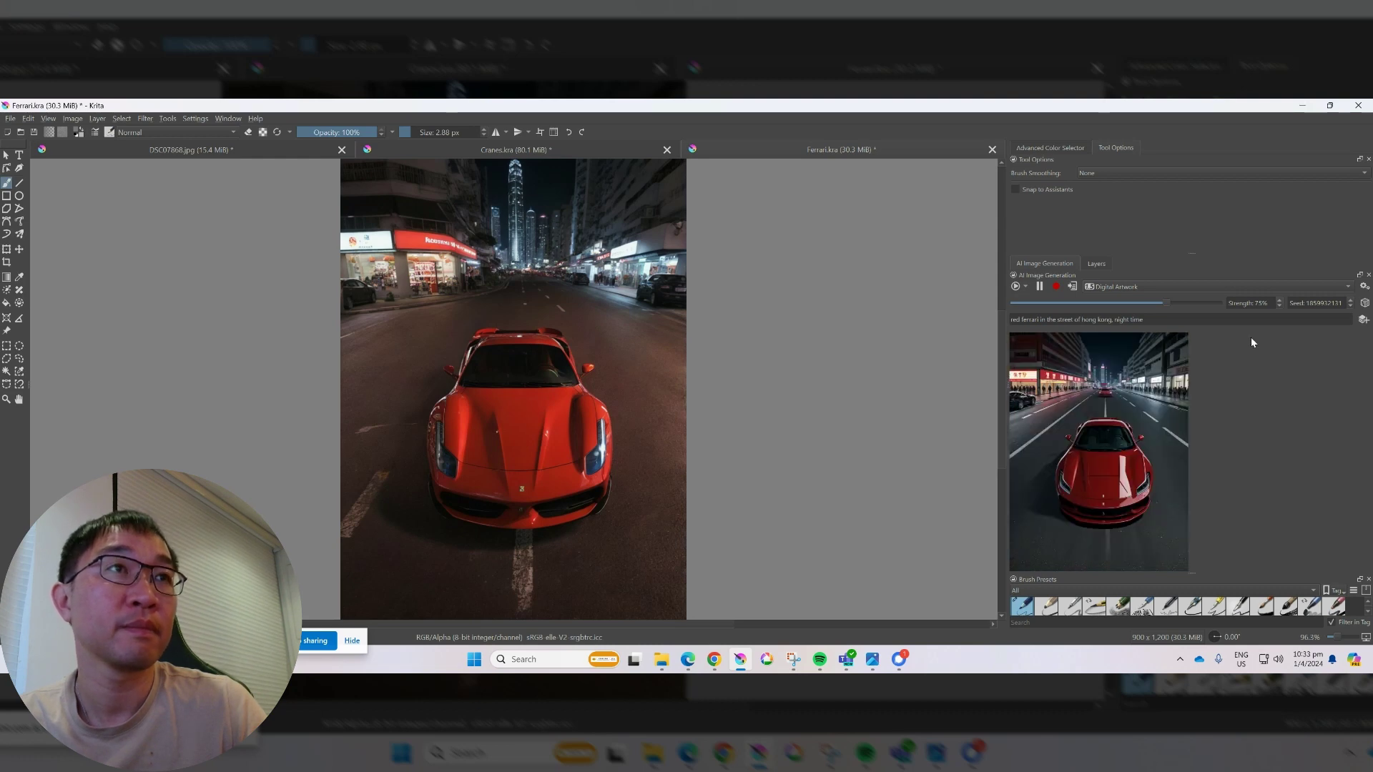
- Switch the render style to Dreamscape, then to Fantasy art
click(1180, 289)
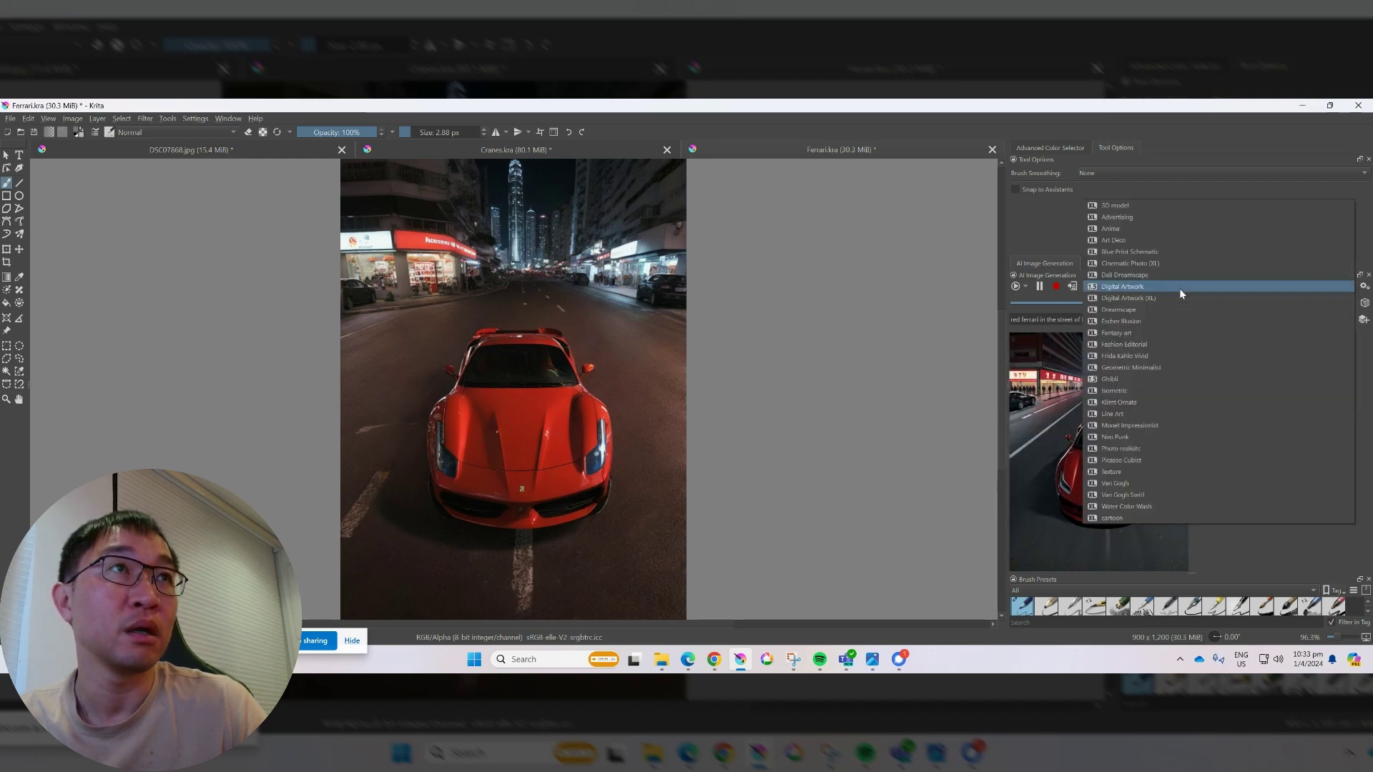
click(1179, 310)
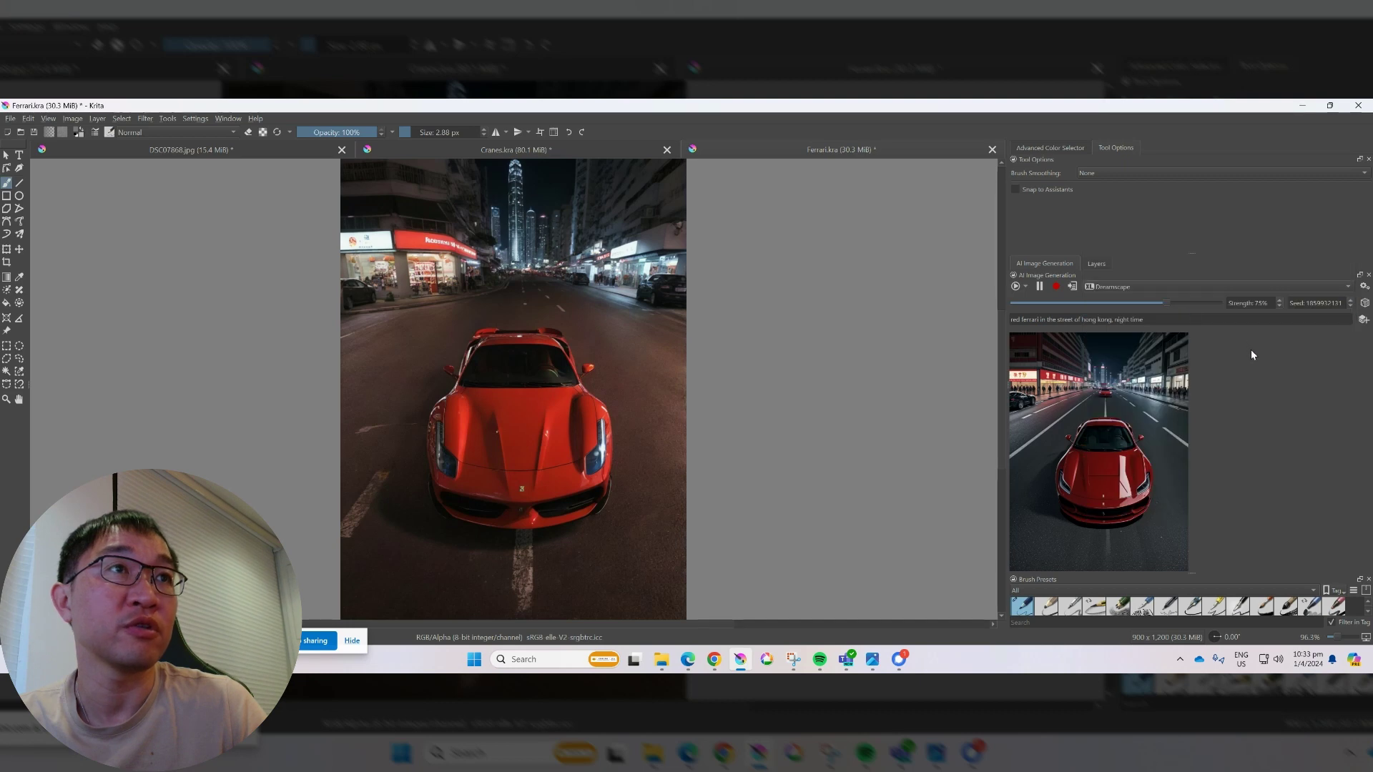
click(1215, 286)
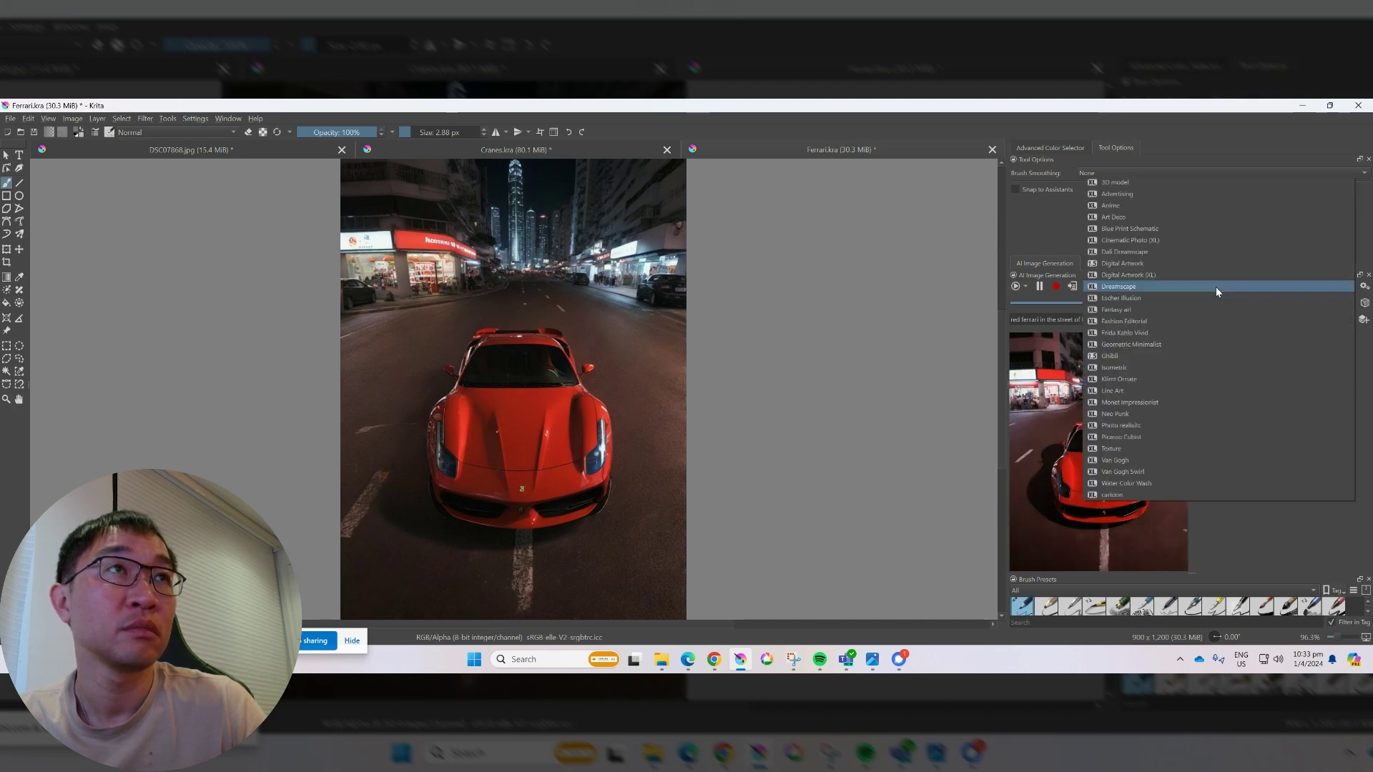
click(1216, 310)
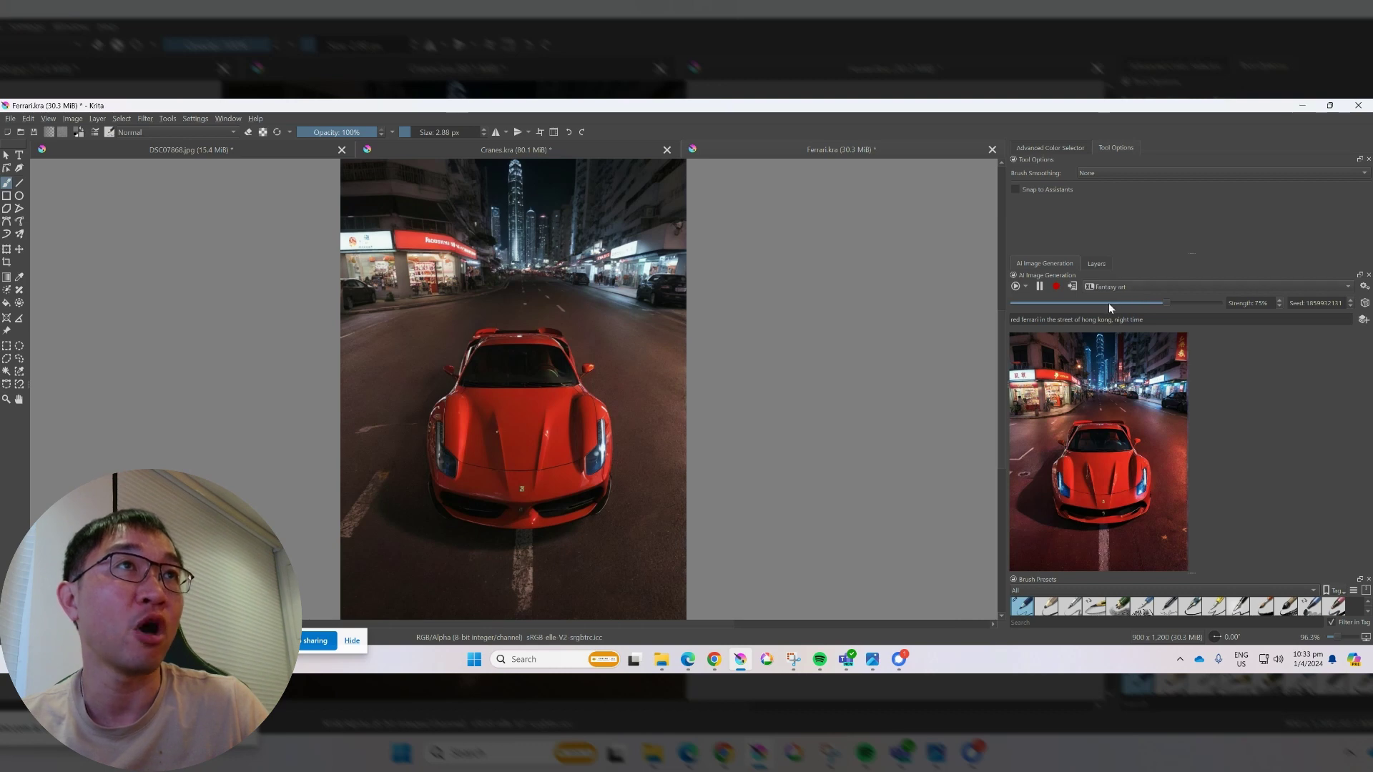
- Hide both [Live] AI layers so the original car sketch shows on the canvas
click(1099, 263)
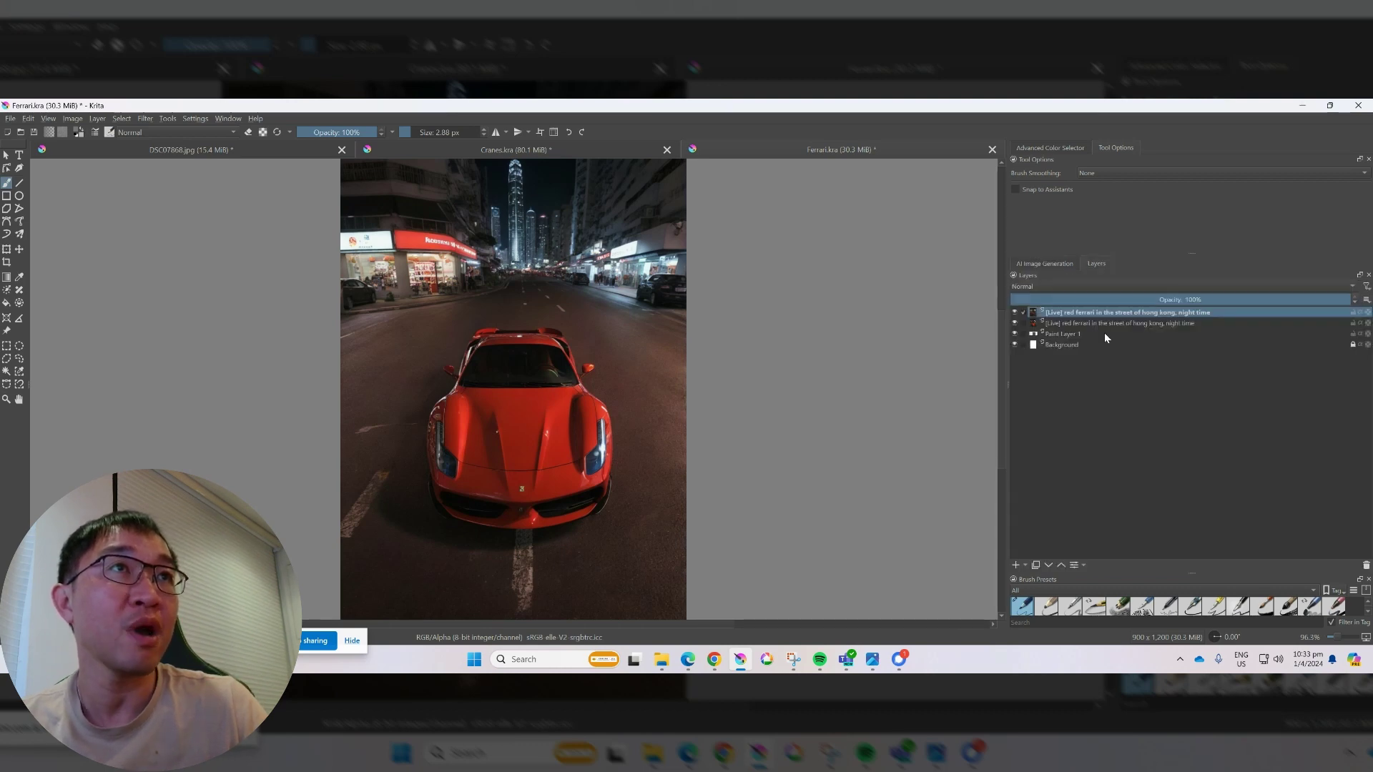
click(1098, 334)
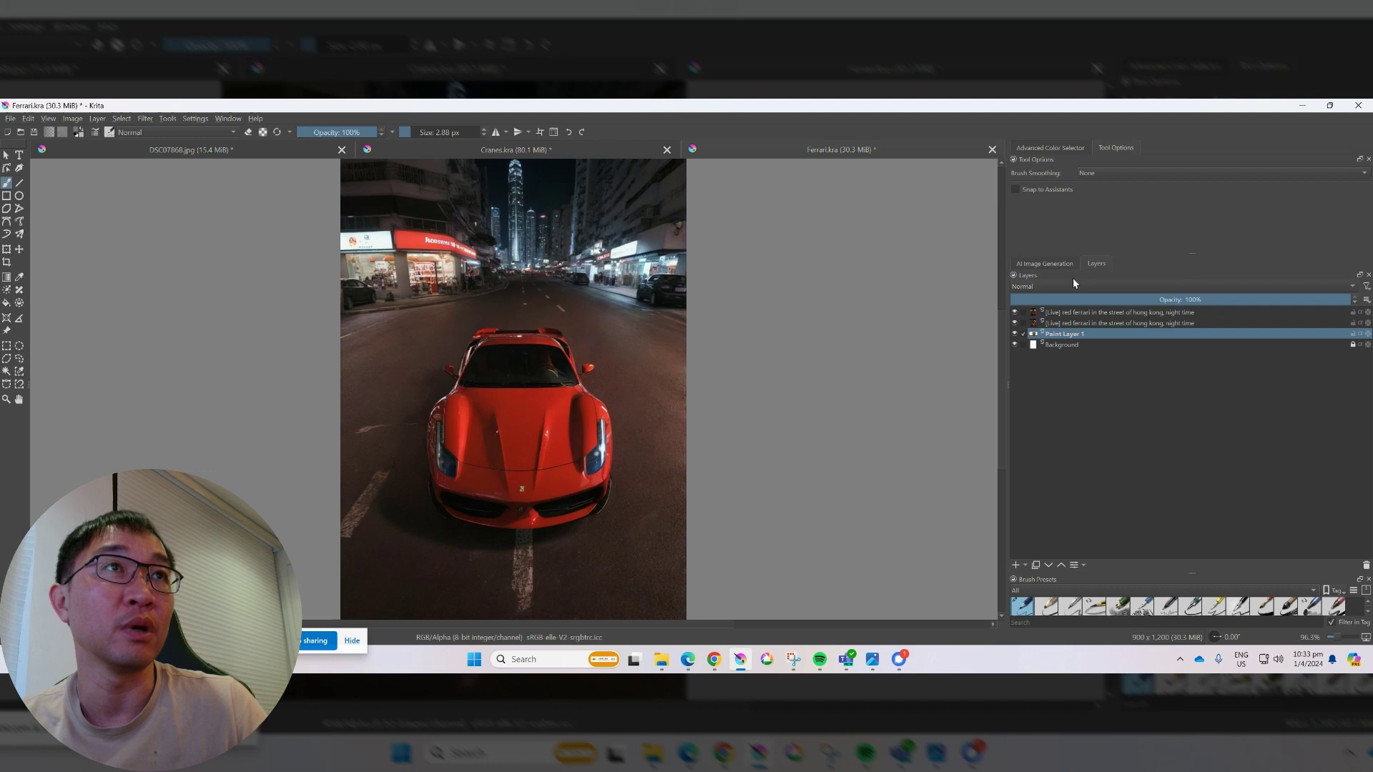
click(1016, 313)
click(1015, 323)
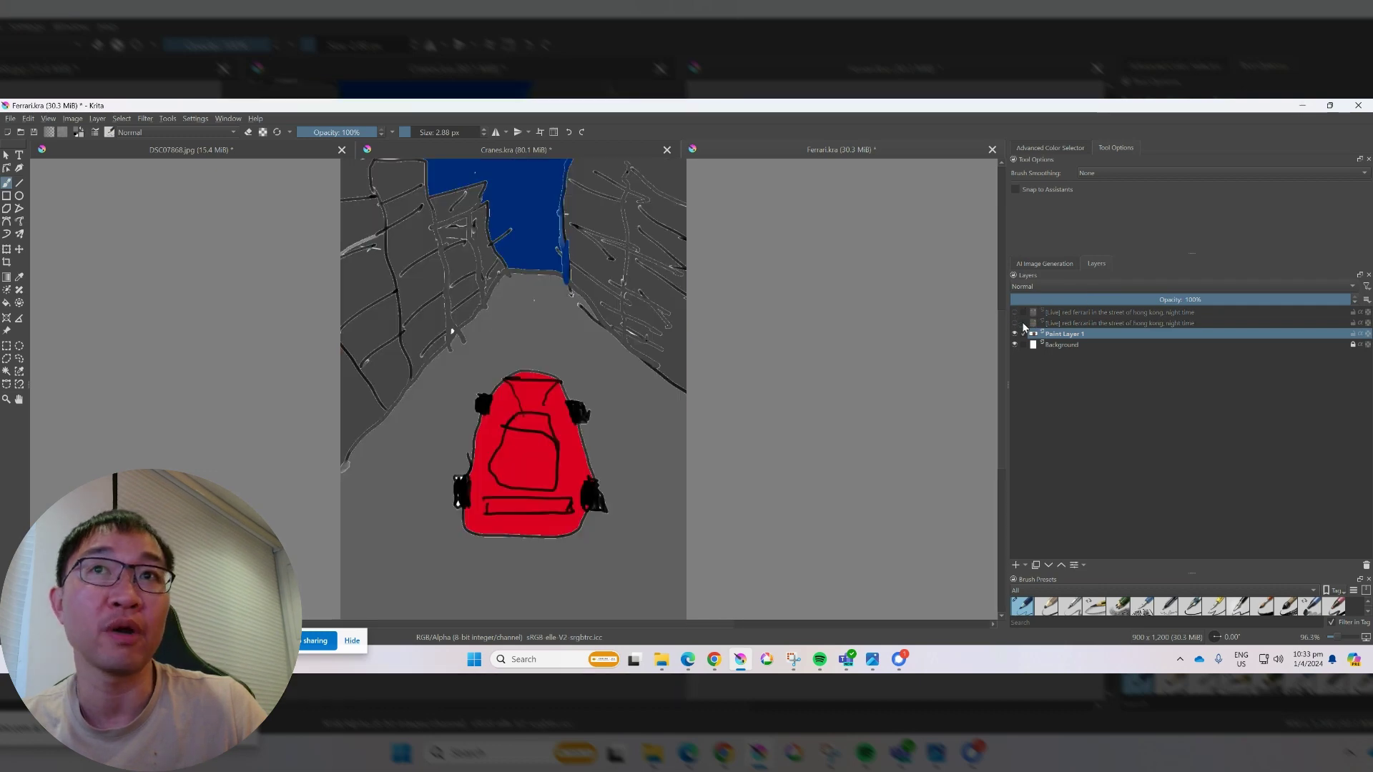
click(1044, 264)
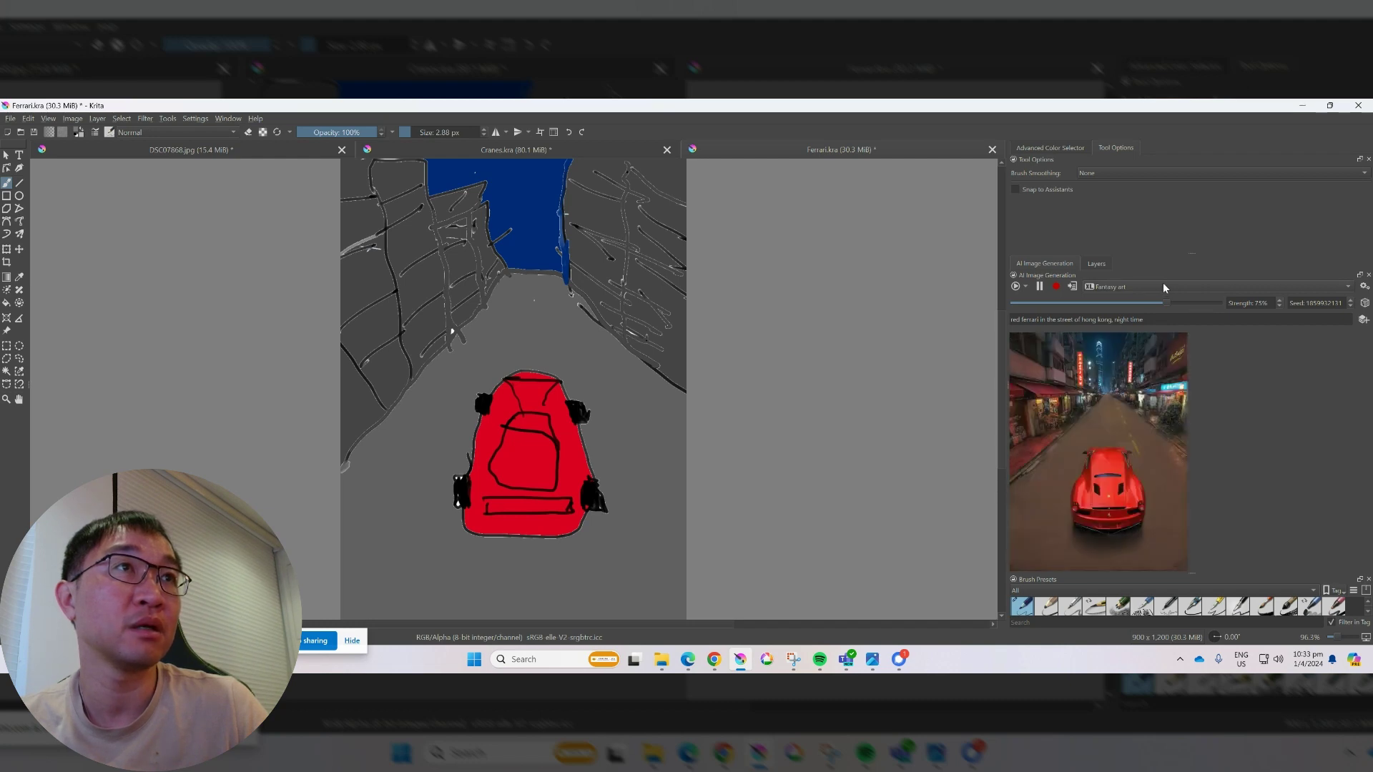
- Set the AI strength to 80% and the render style to Anime
click(1280, 300)
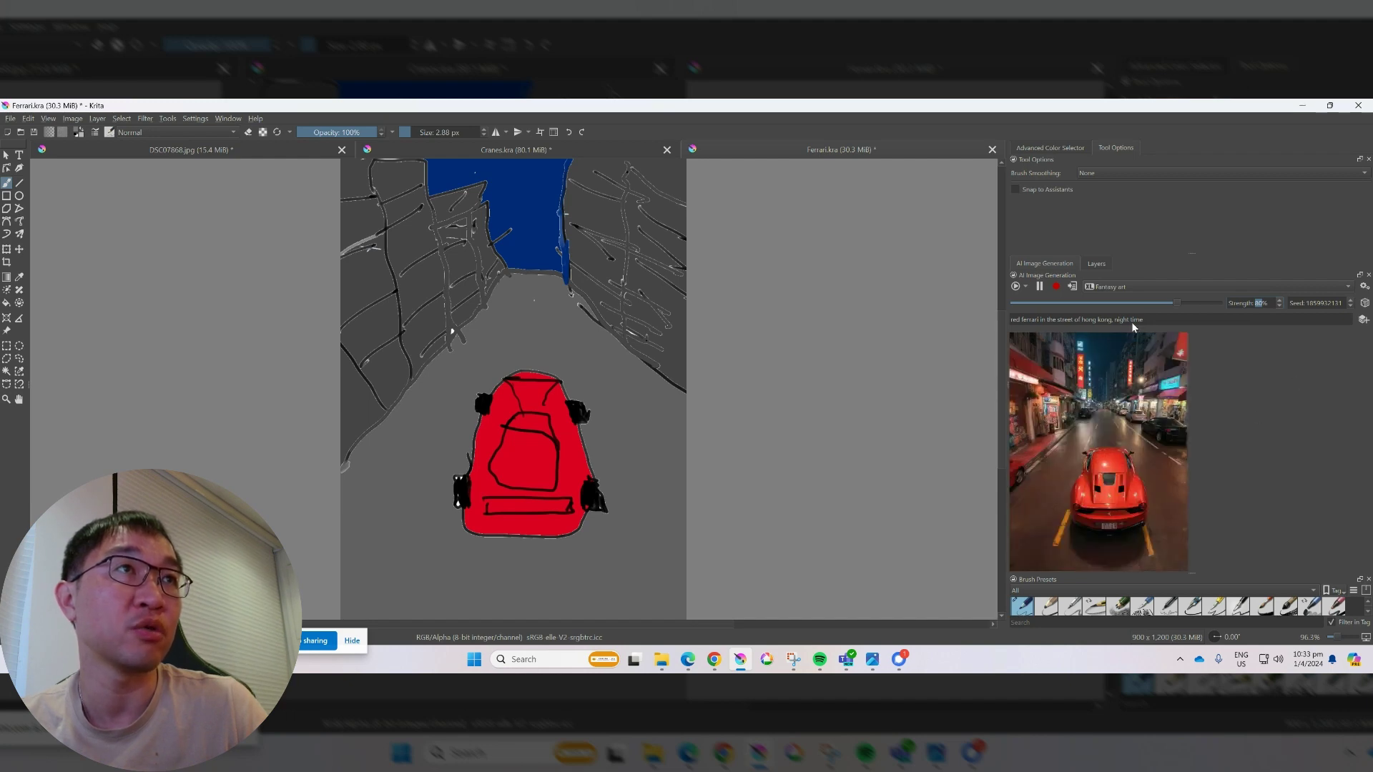
click(1138, 284)
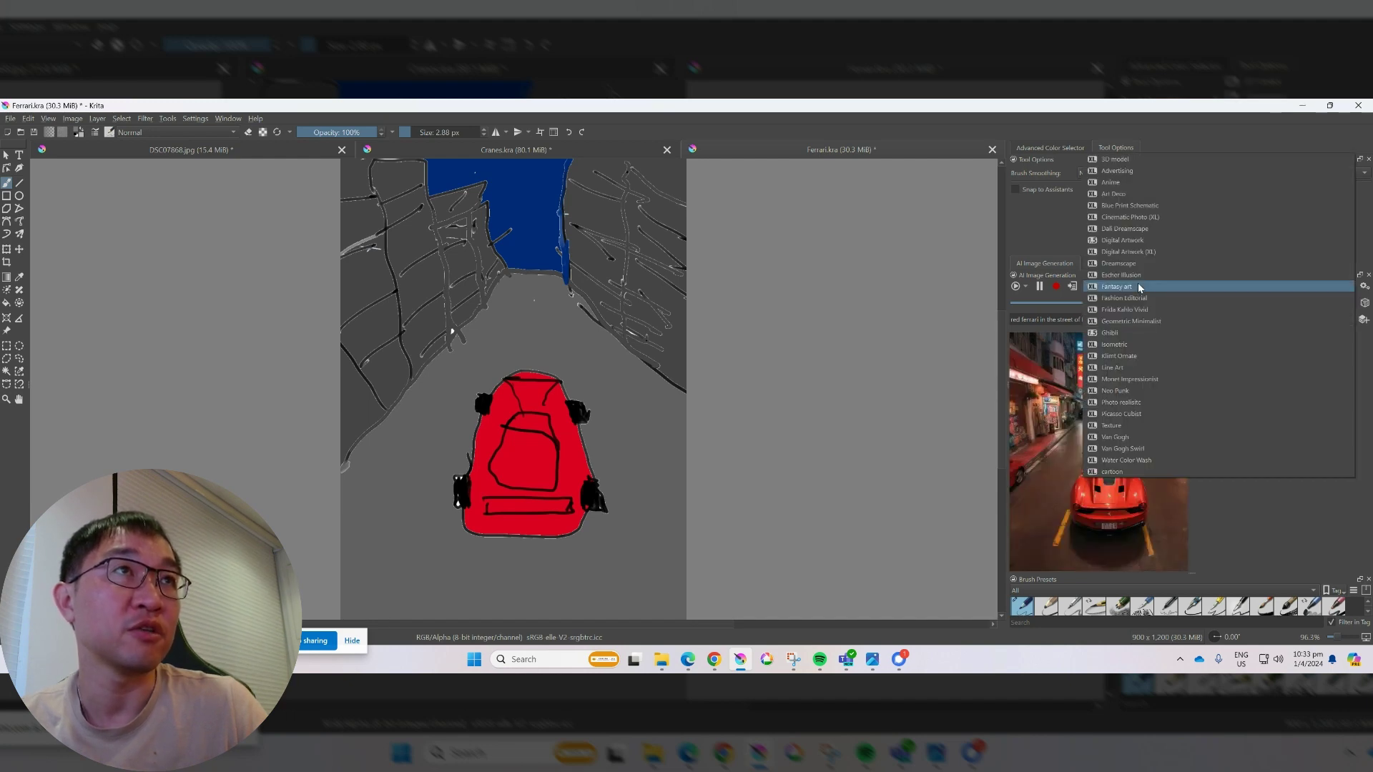
click(1132, 182)
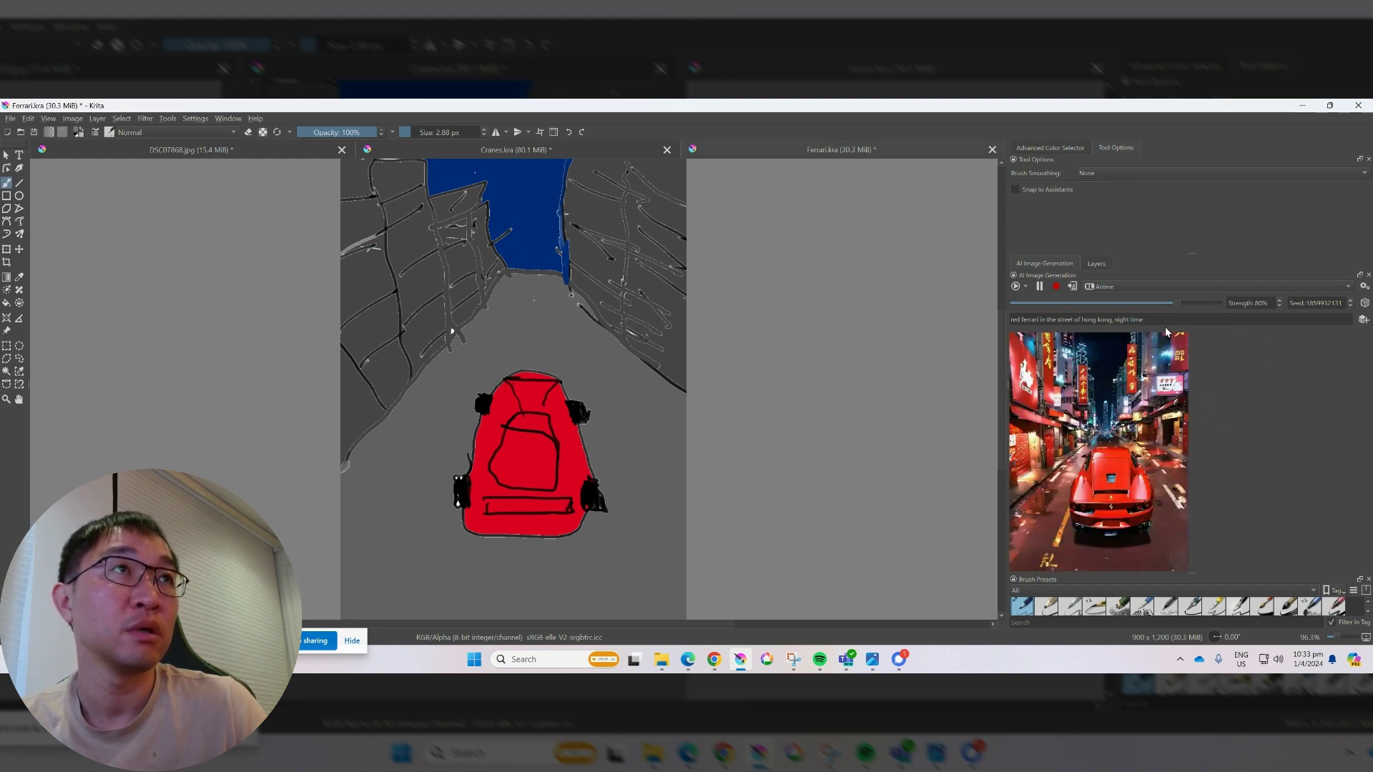
- Apply two Anime renders to the canvas, then undo both back to the sketch
click(1075, 287)
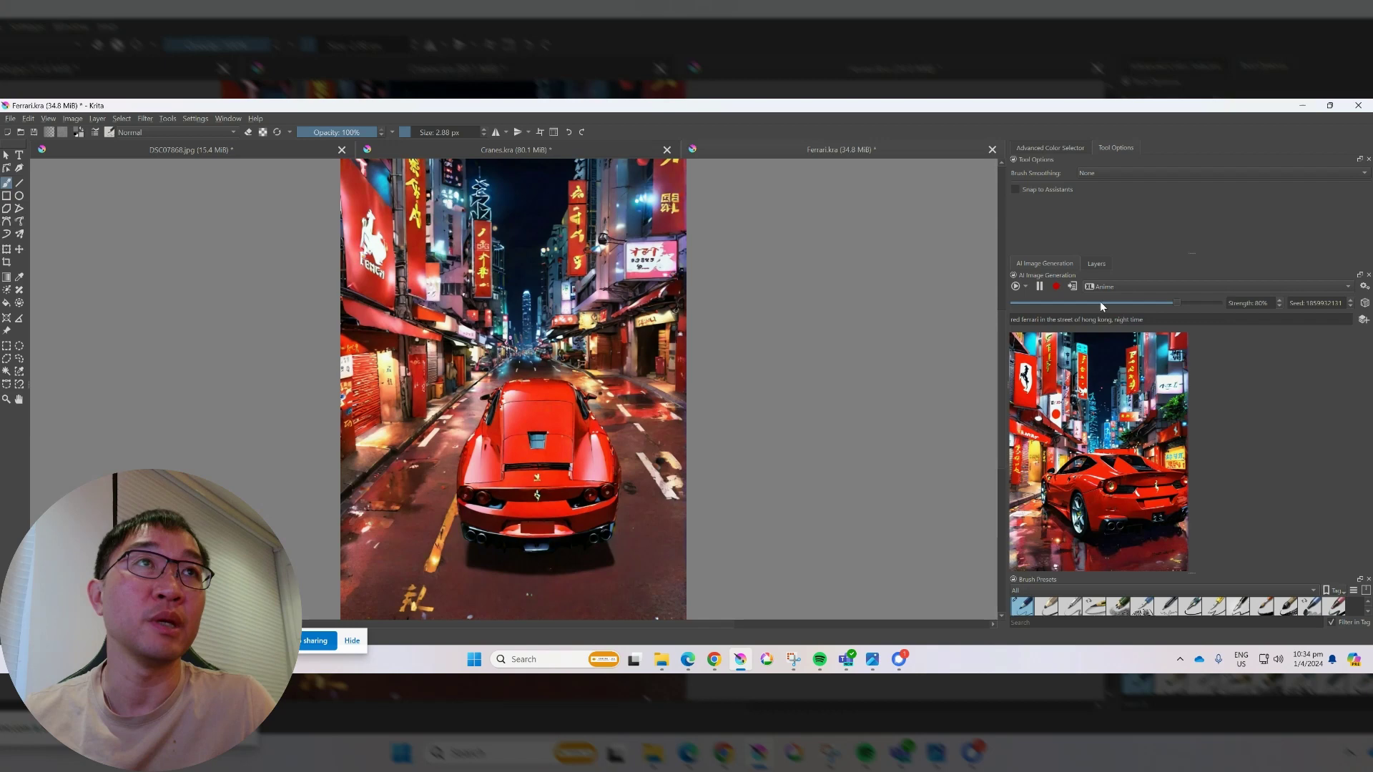
click(1072, 287)
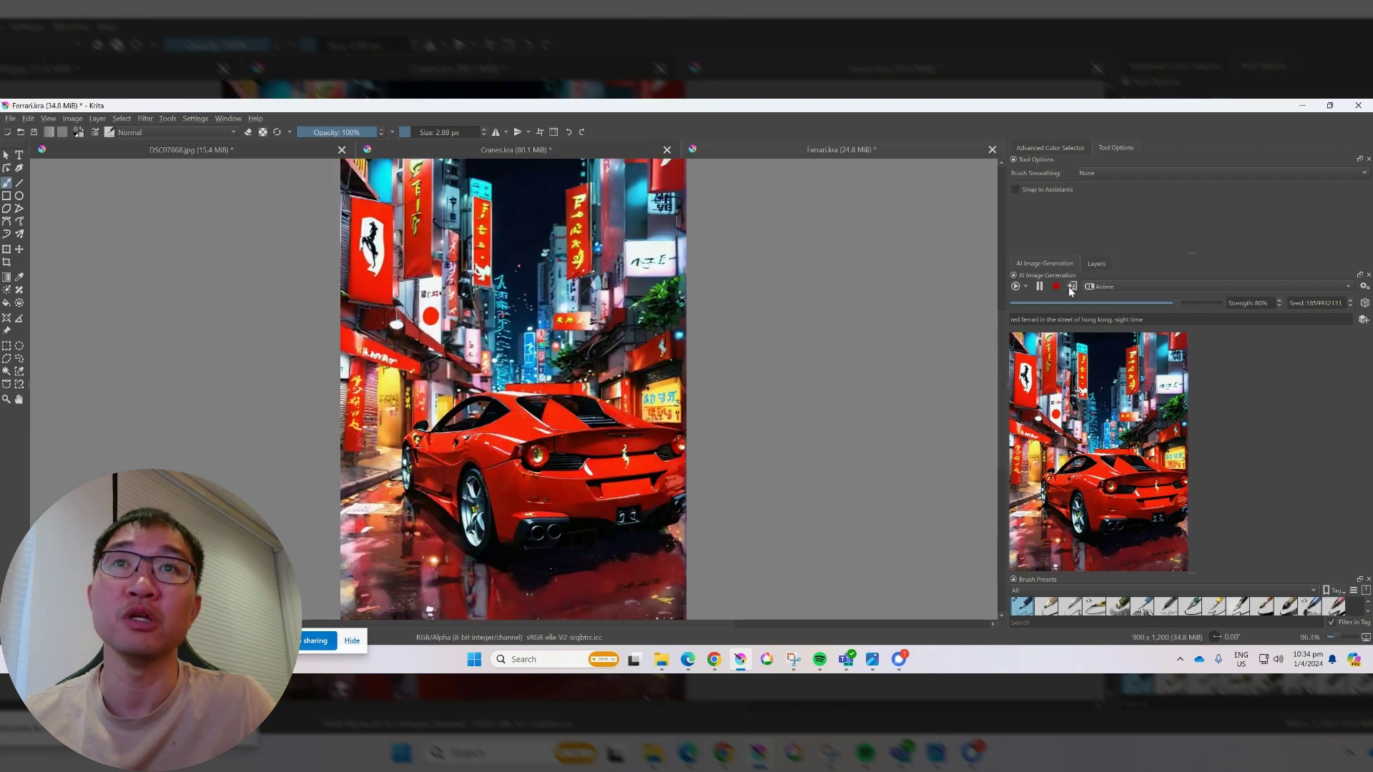
key(ctrl+z)
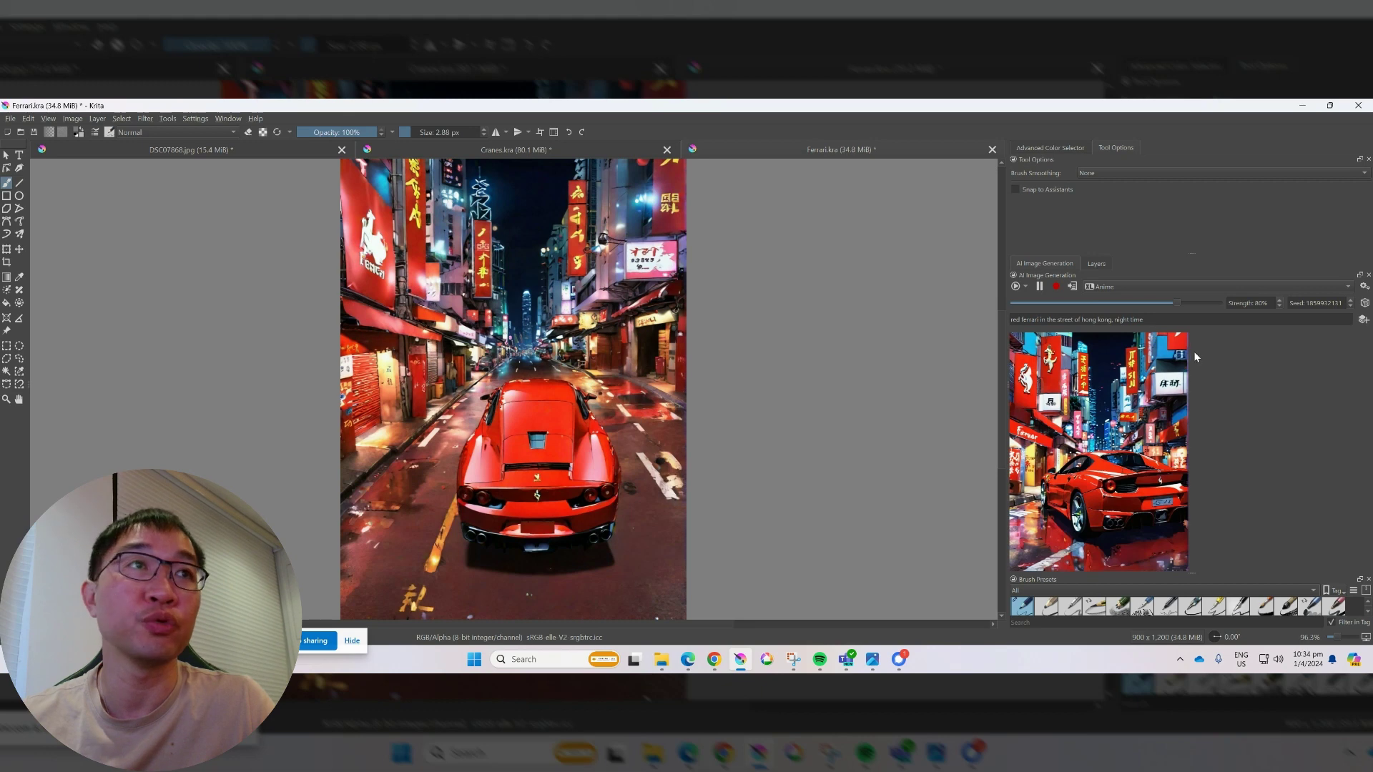
key(ctrl+z)
- Switch to the Advertising style and apply two of its Ferrari street renders to the canvas
click(1173, 287)
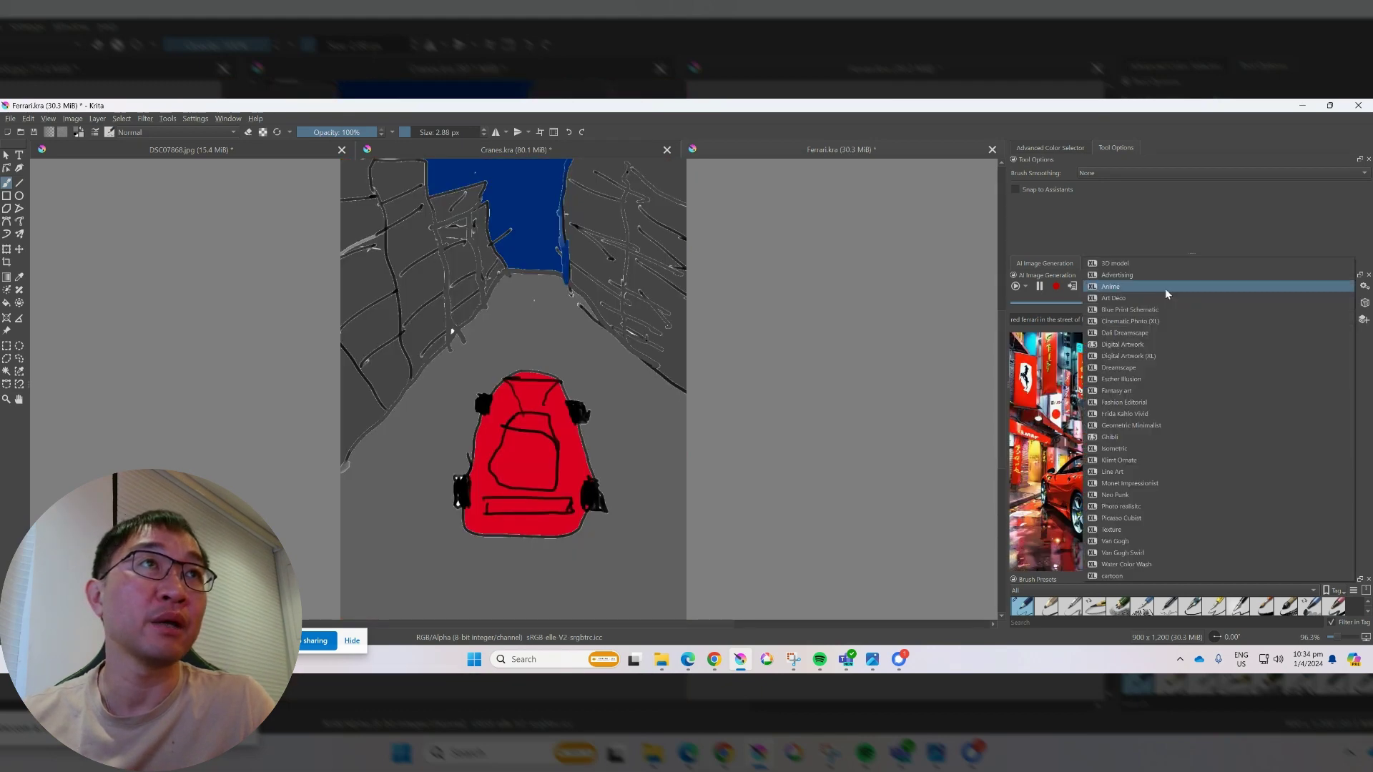
click(1159, 276)
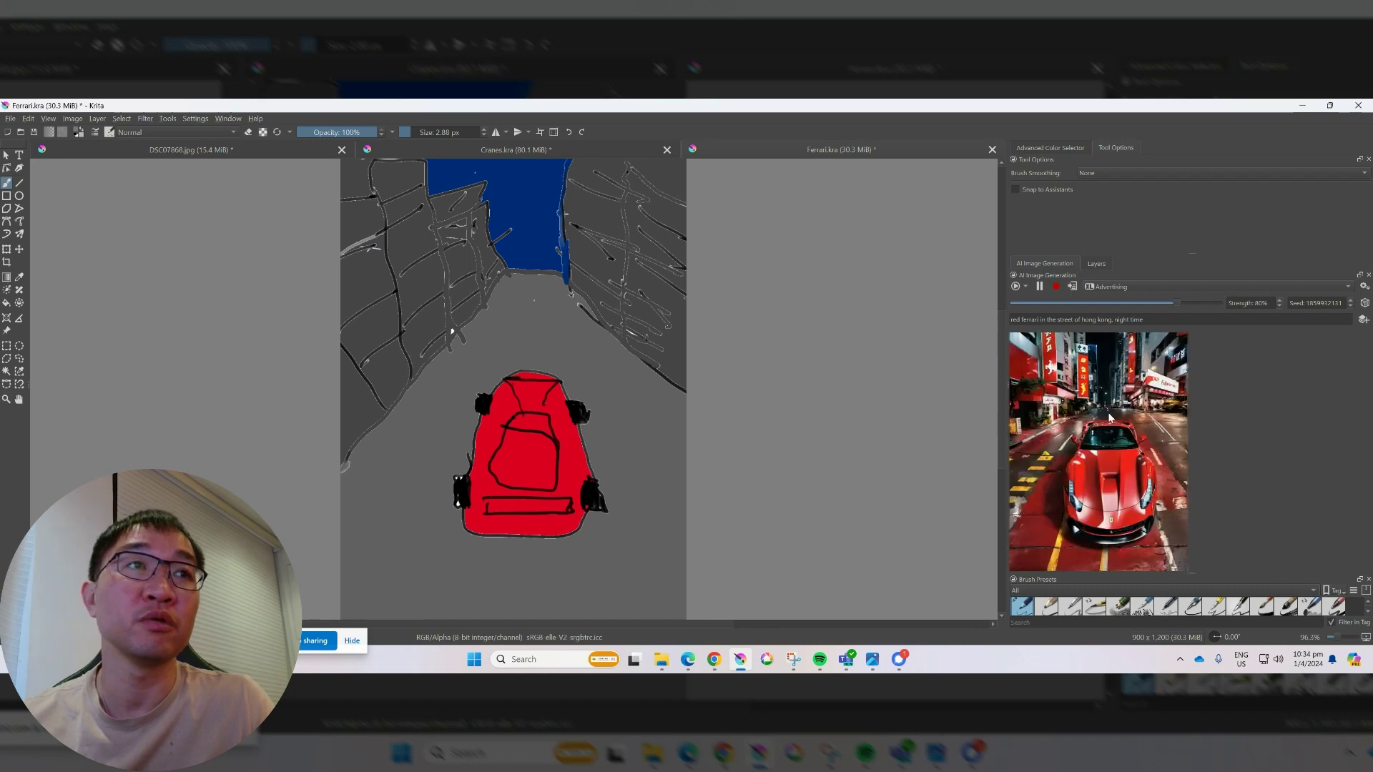
click(1074, 286)
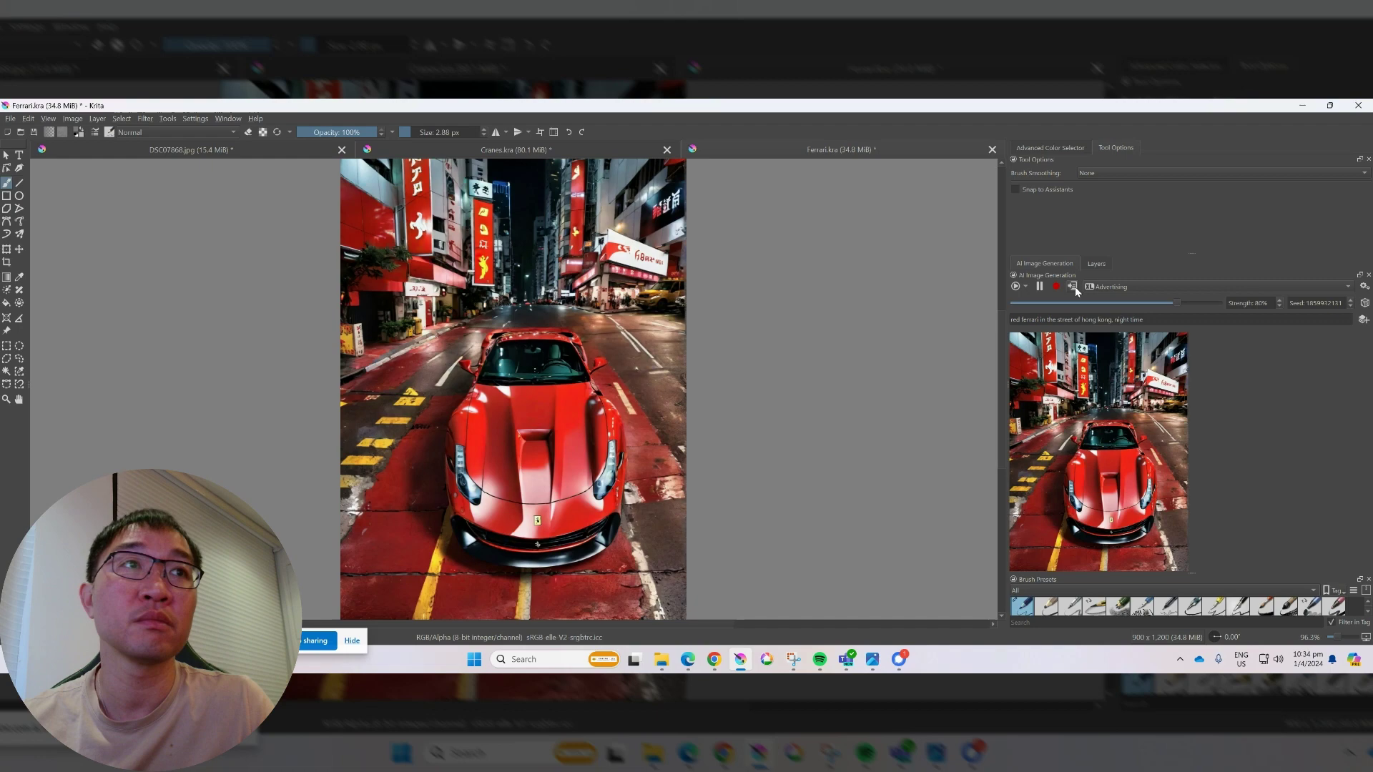
click(1073, 287)
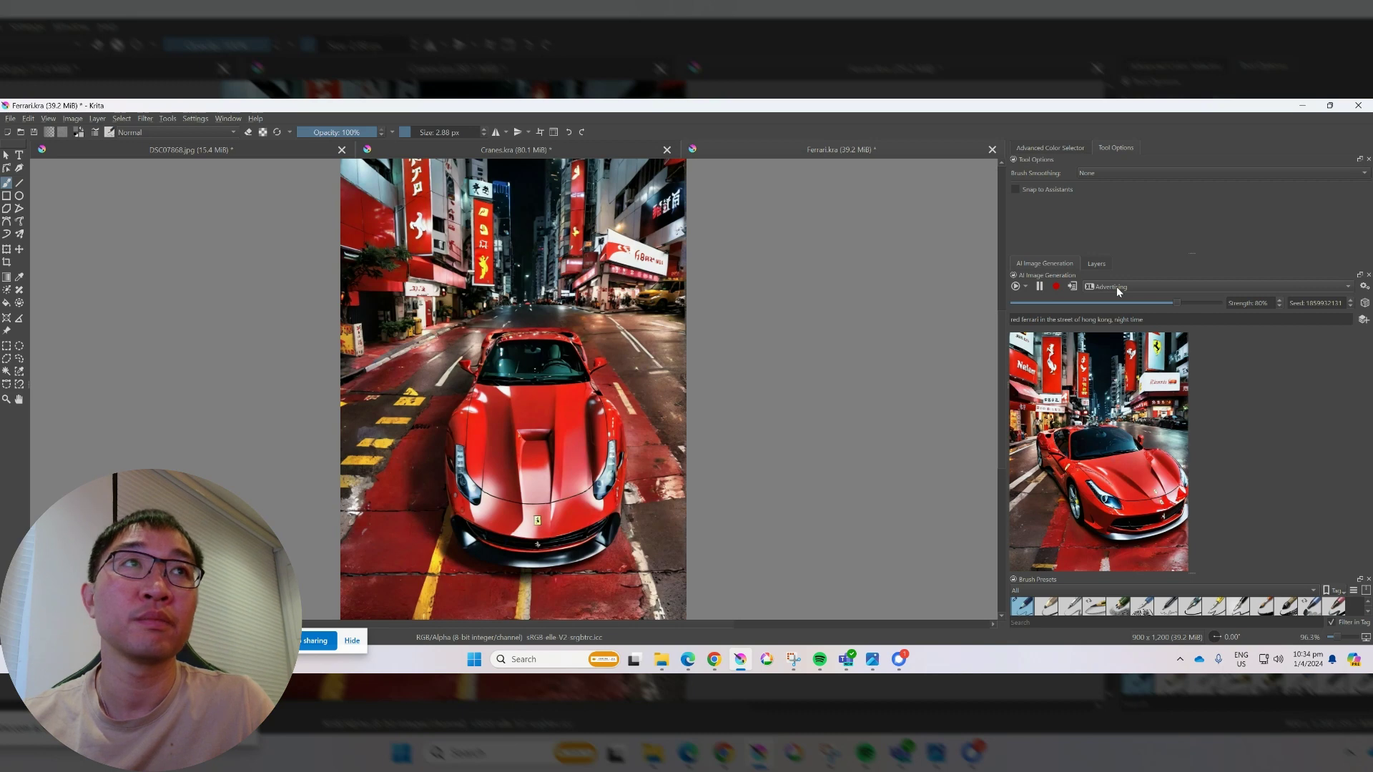
click(1117, 286)
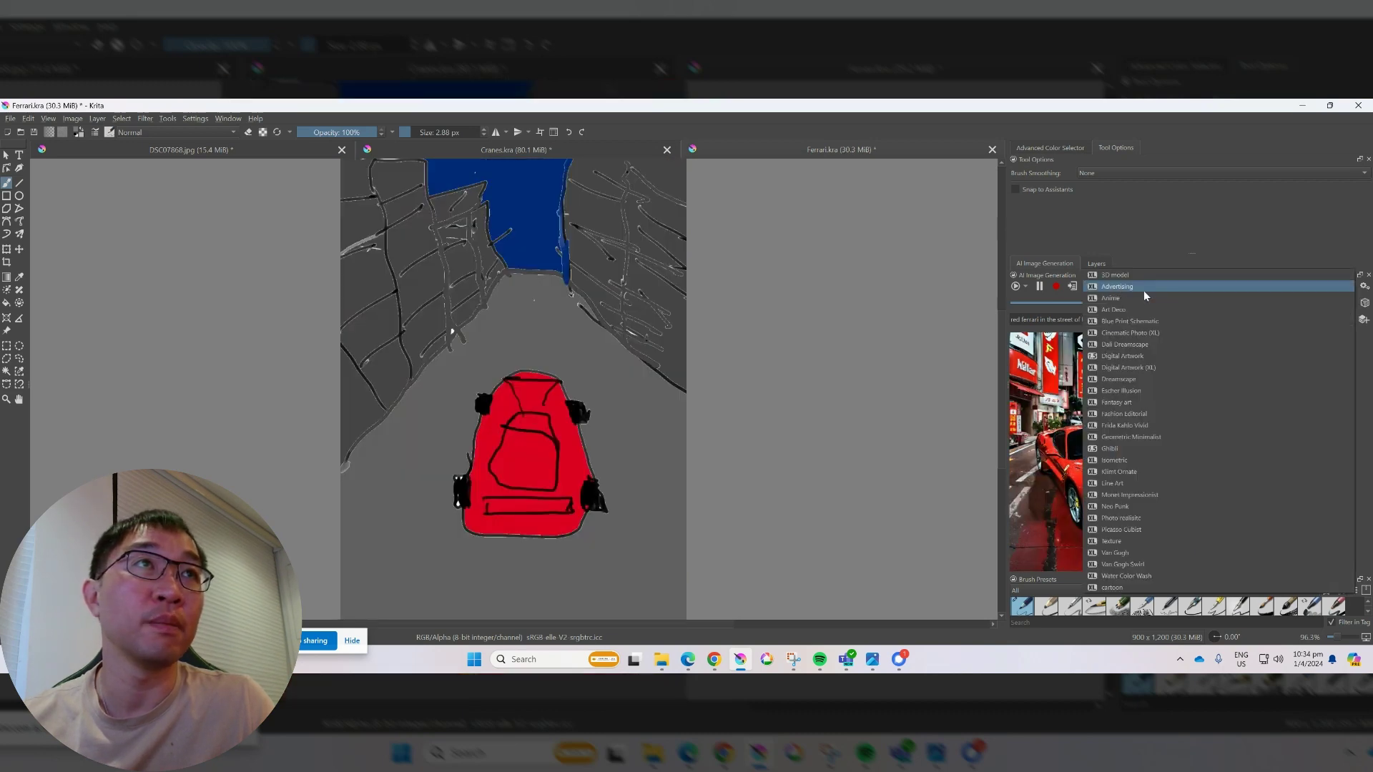
- Select Blue Print Schematic, apply its photoreal Ferrari street render, and check the layer list
click(1148, 321)
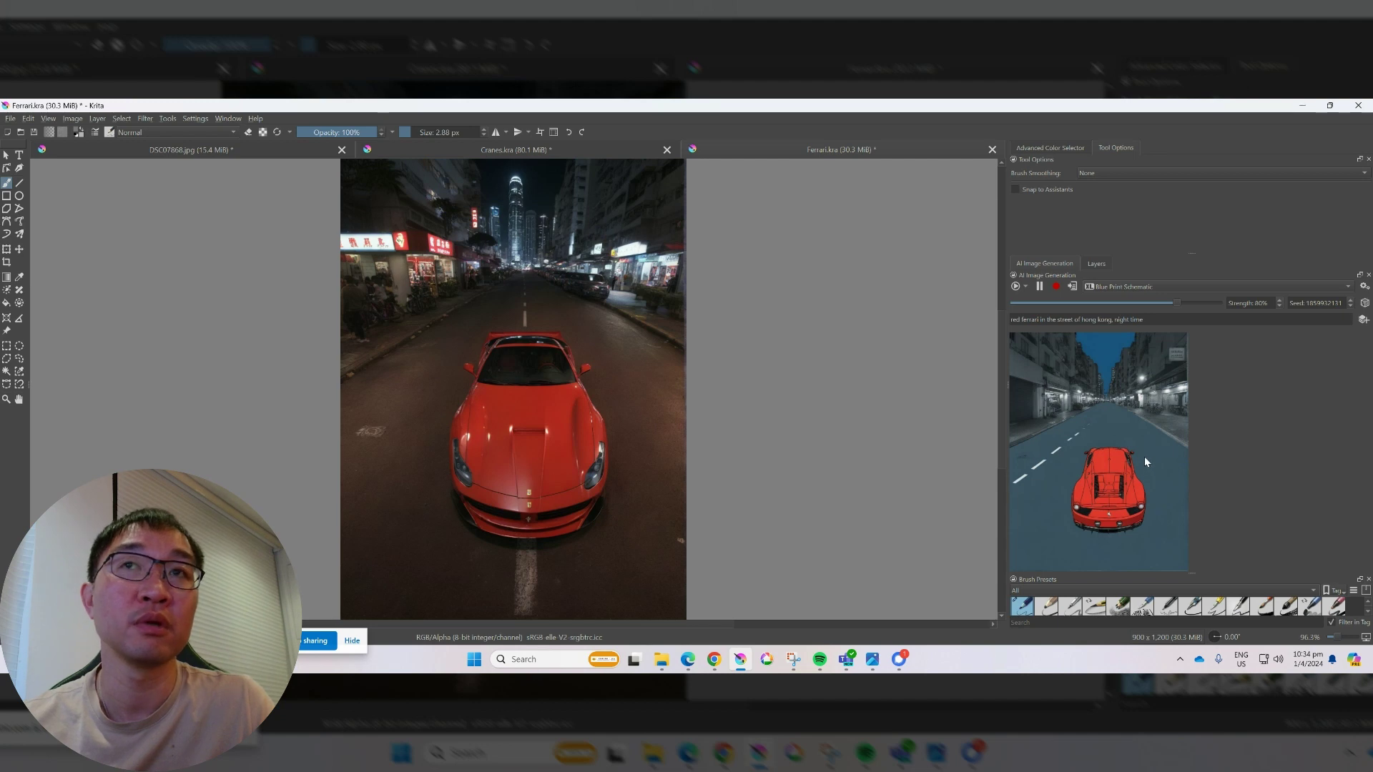
click(1077, 287)
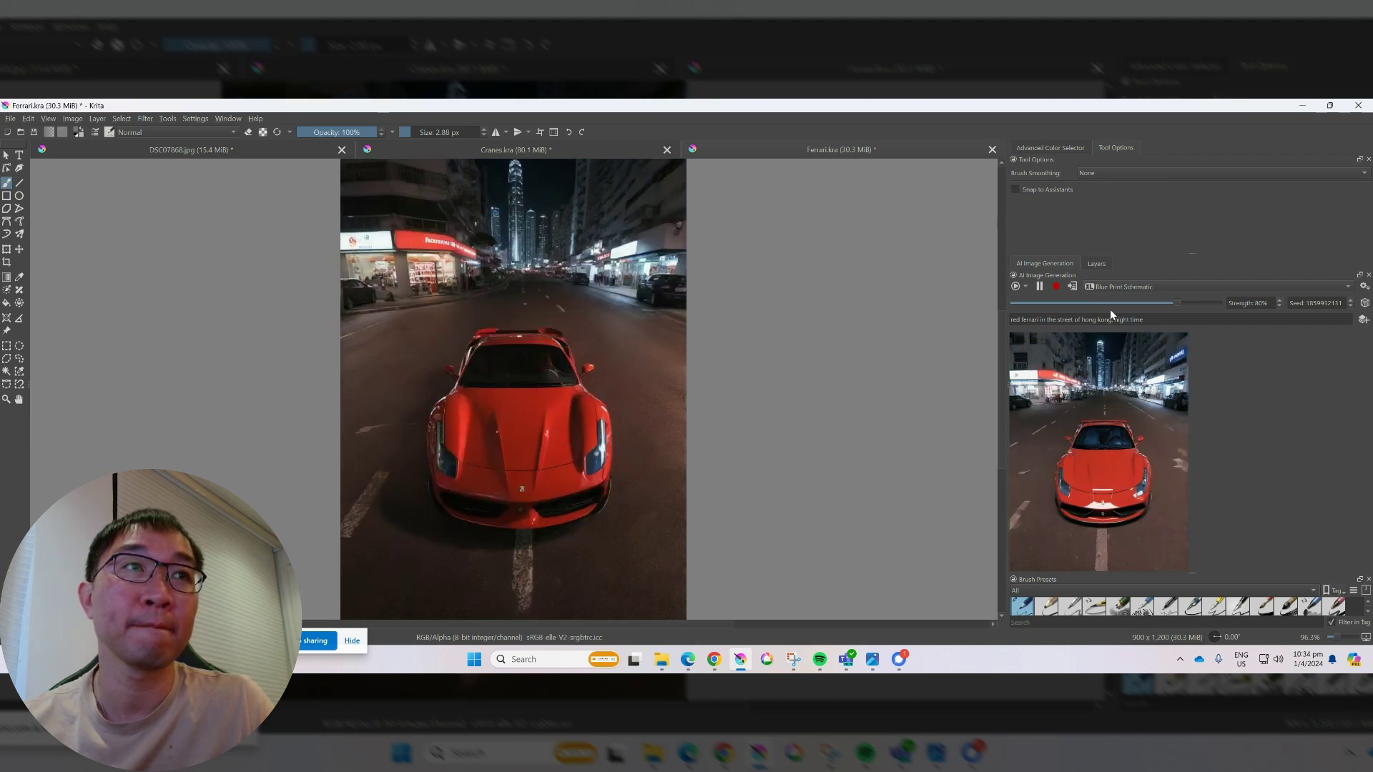
click(1095, 264)
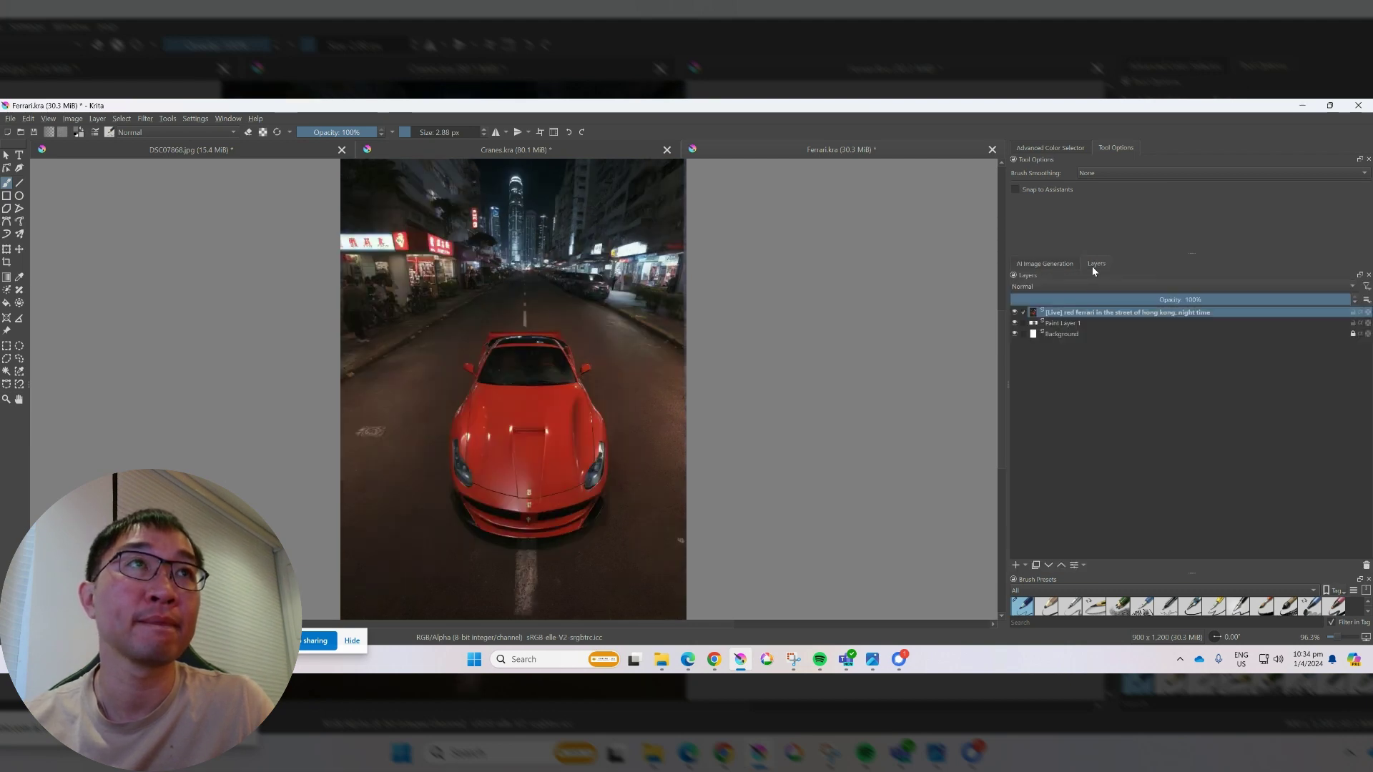
- Remove the [Live] AI layer from the document
shift+click(1049, 326)
click(1051, 310)
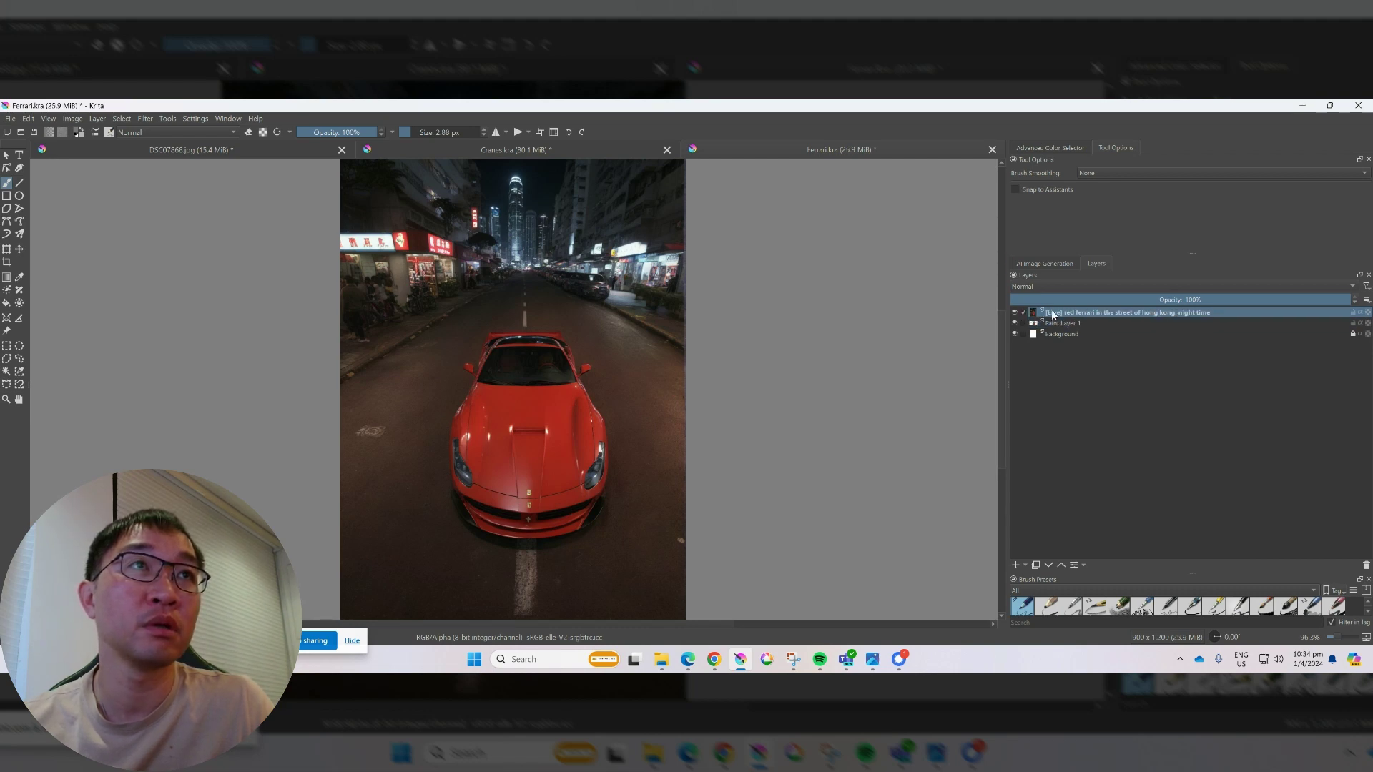
right_click(1052, 310)
click(1094, 393)
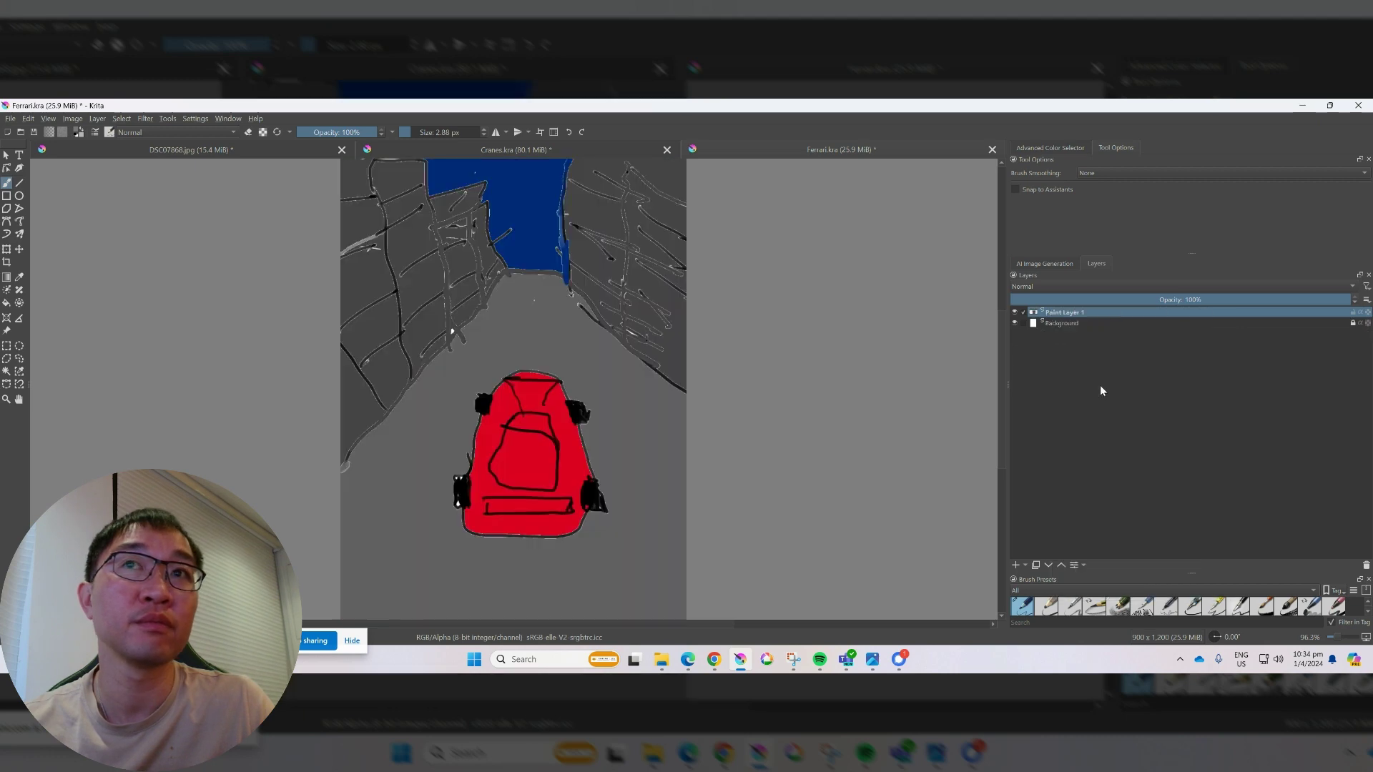
- Apply a new Blue Print Schematic render to the canvas, then undo it
click(1050, 262)
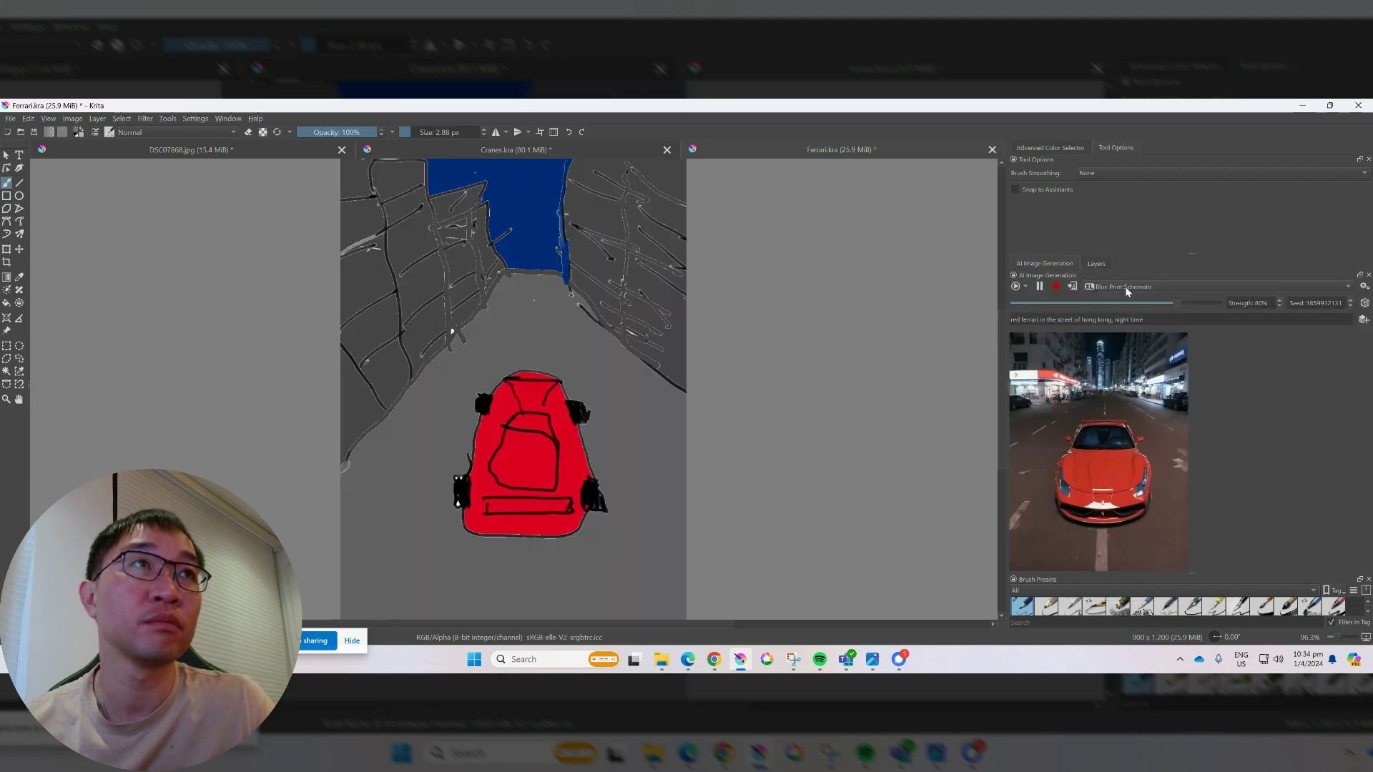
click(1095, 264)
click(1045, 263)
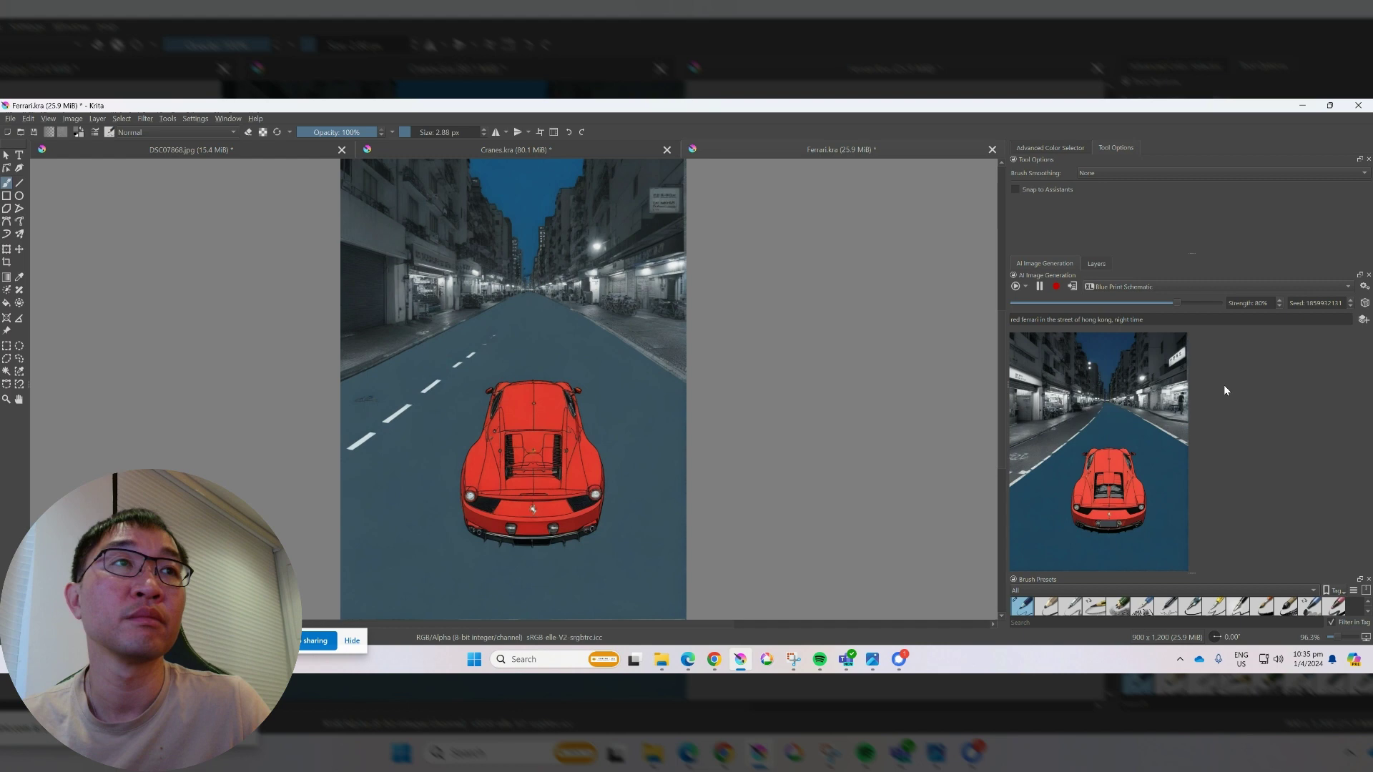
click(1073, 286)
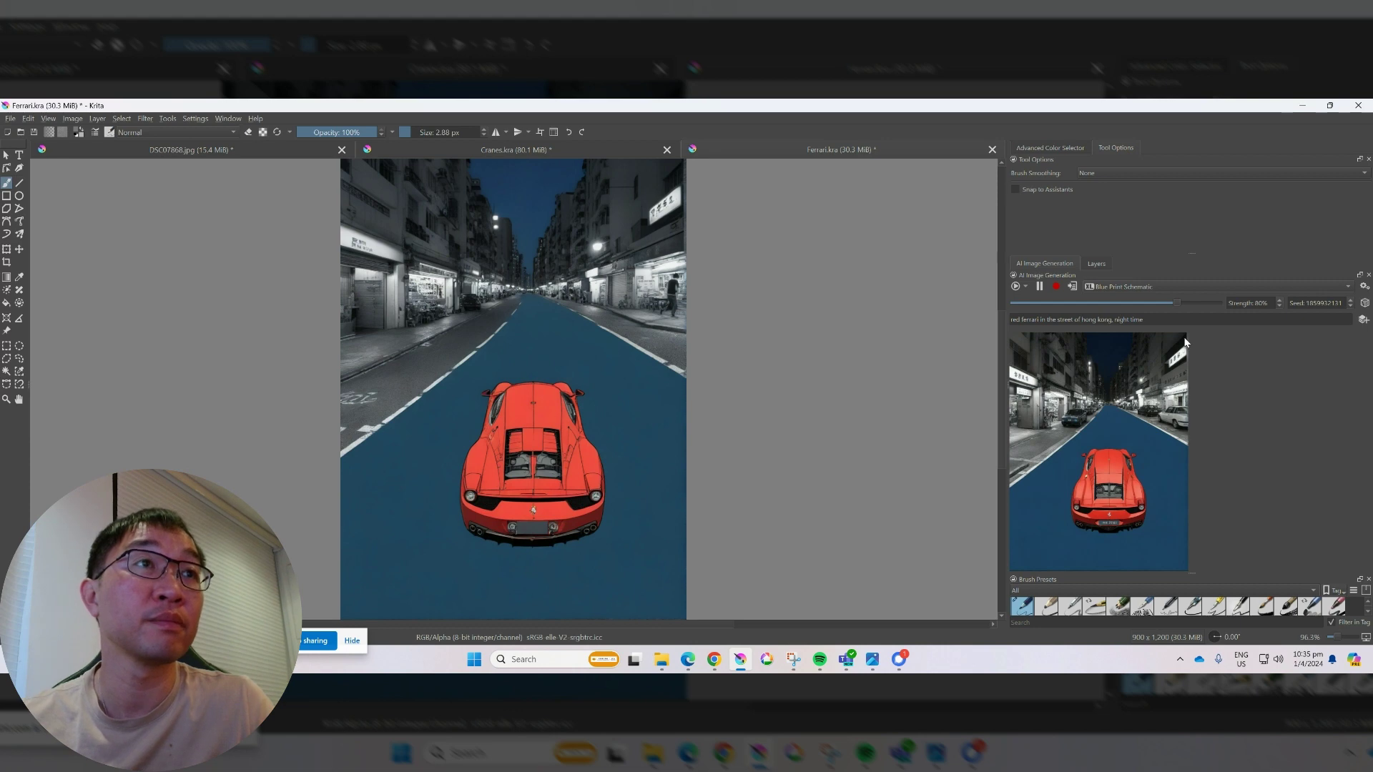
key(ctrl+z)
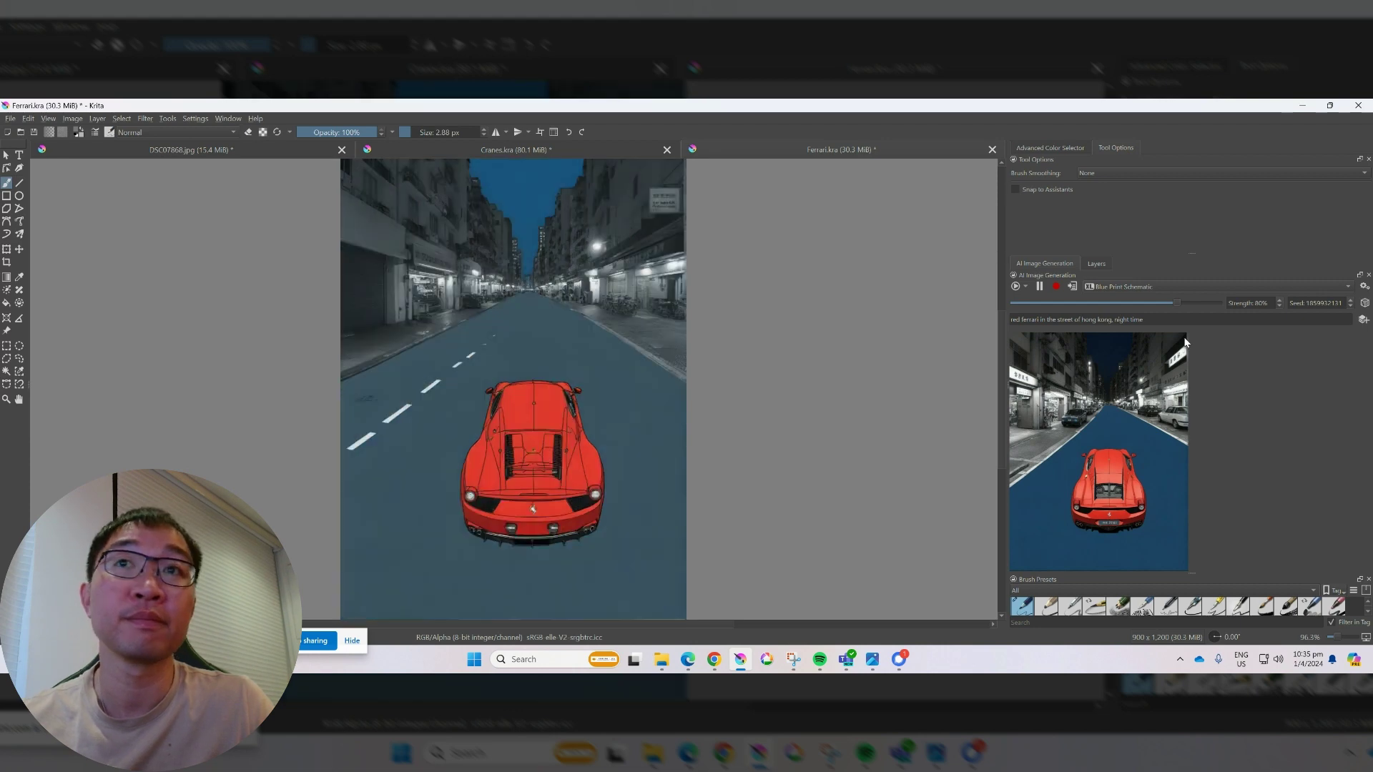
- Undo to the sketch, switch to Fantasy art, apply its render, then undo it again
key(ctrl+z)
click(1130, 285)
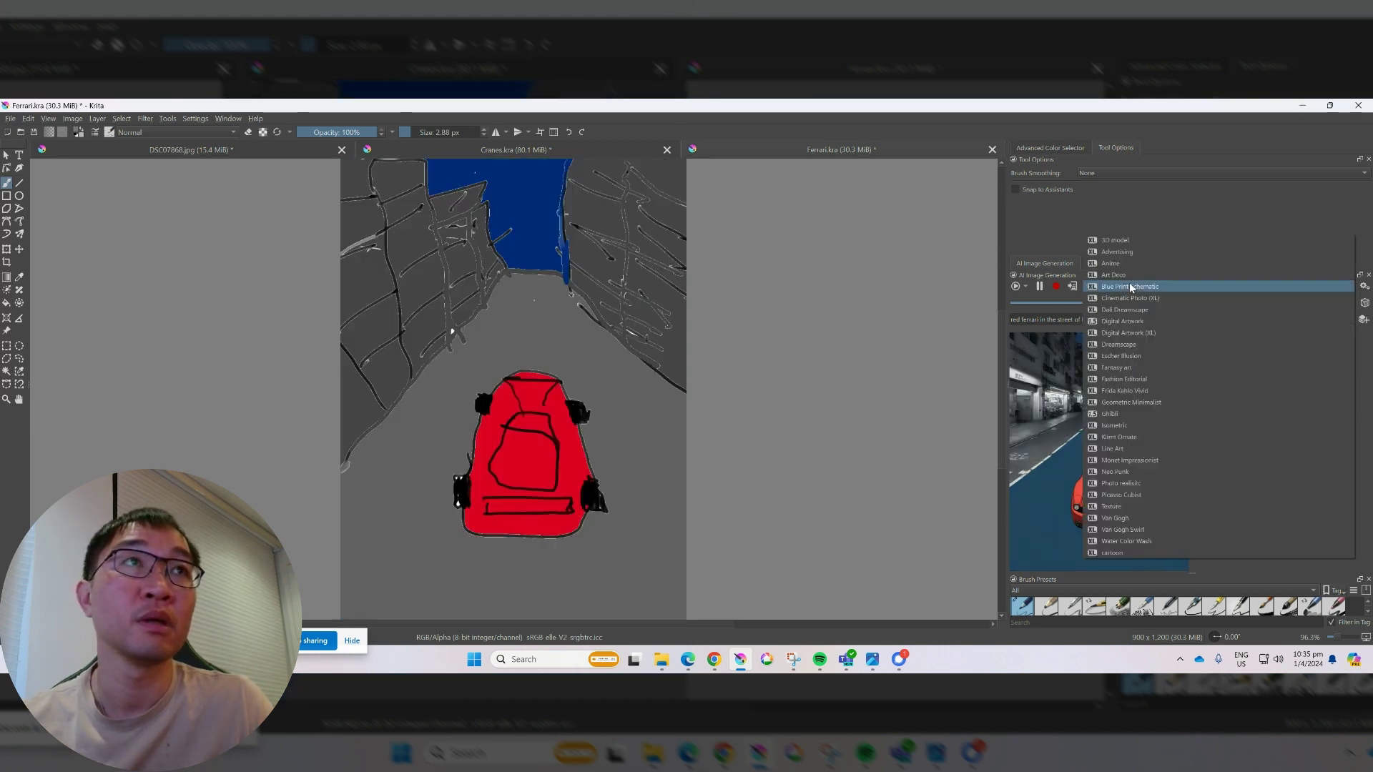
click(1219, 368)
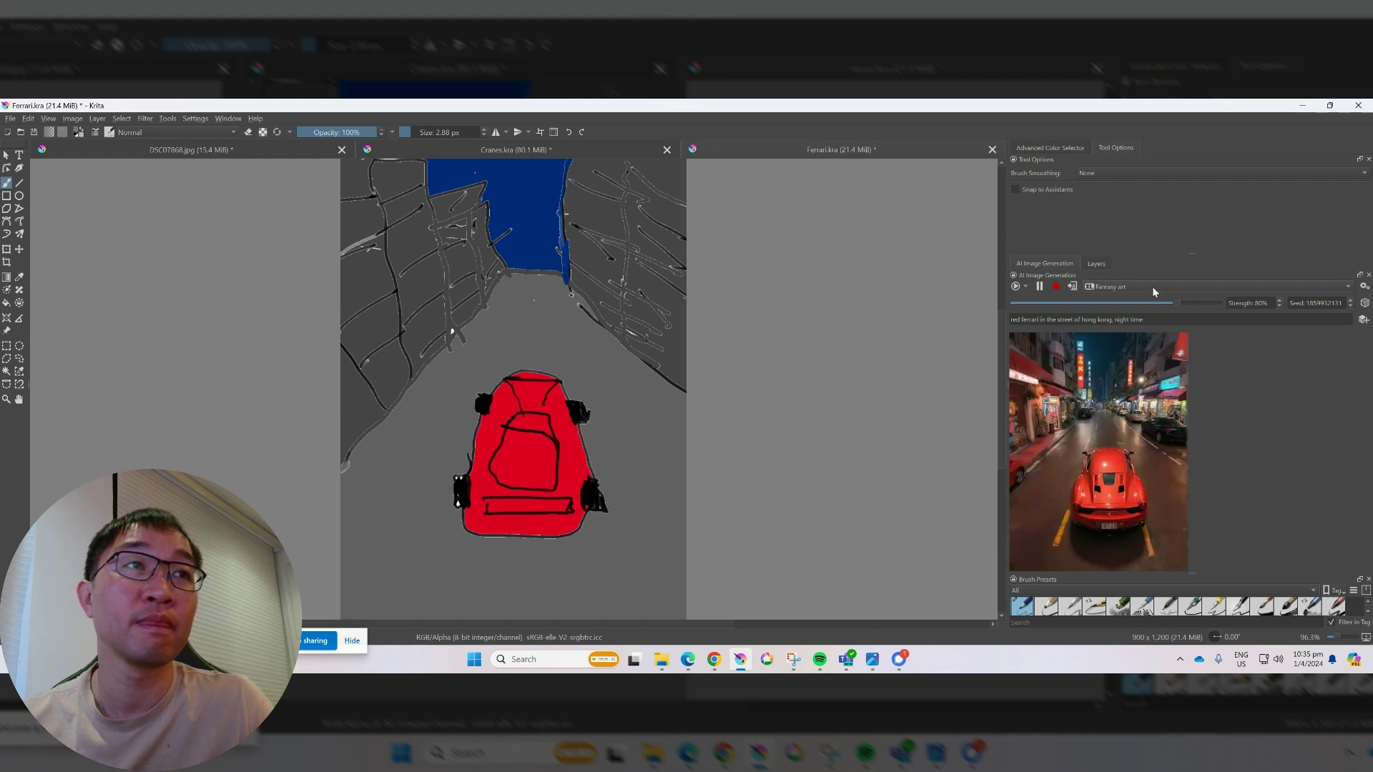
click(1073, 286)
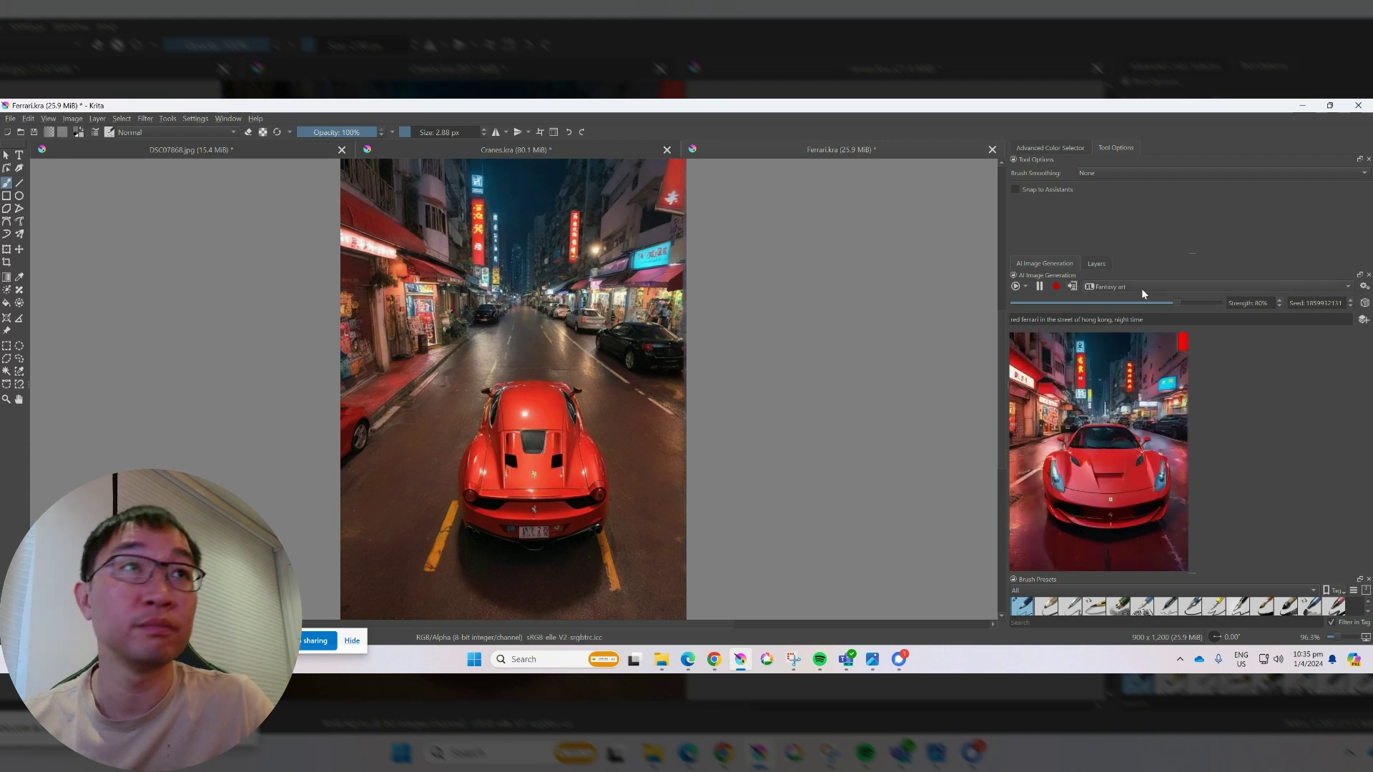
key(ctrl+z)
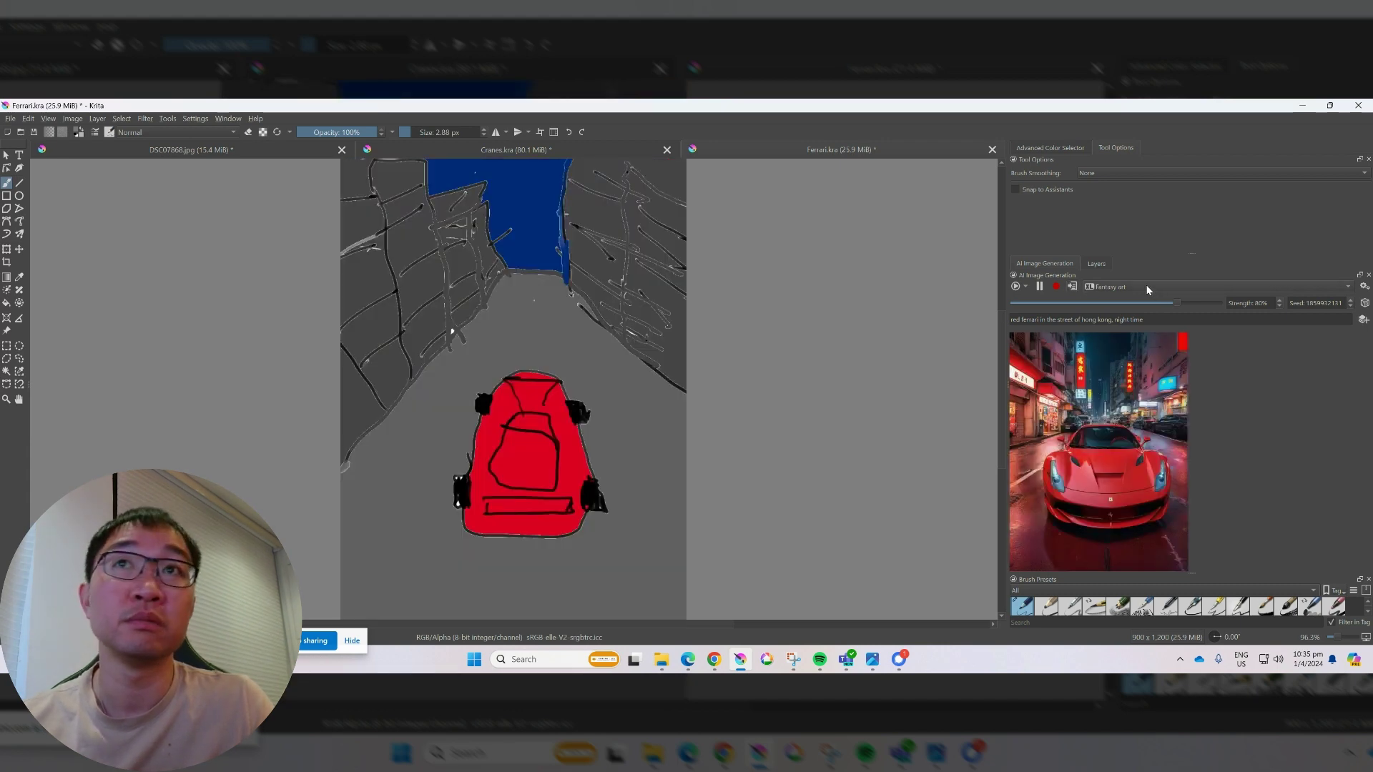
- Switch the AI style to Geometric Minimalist and apply its Ferrari renders to the canvas
click(1144, 284)
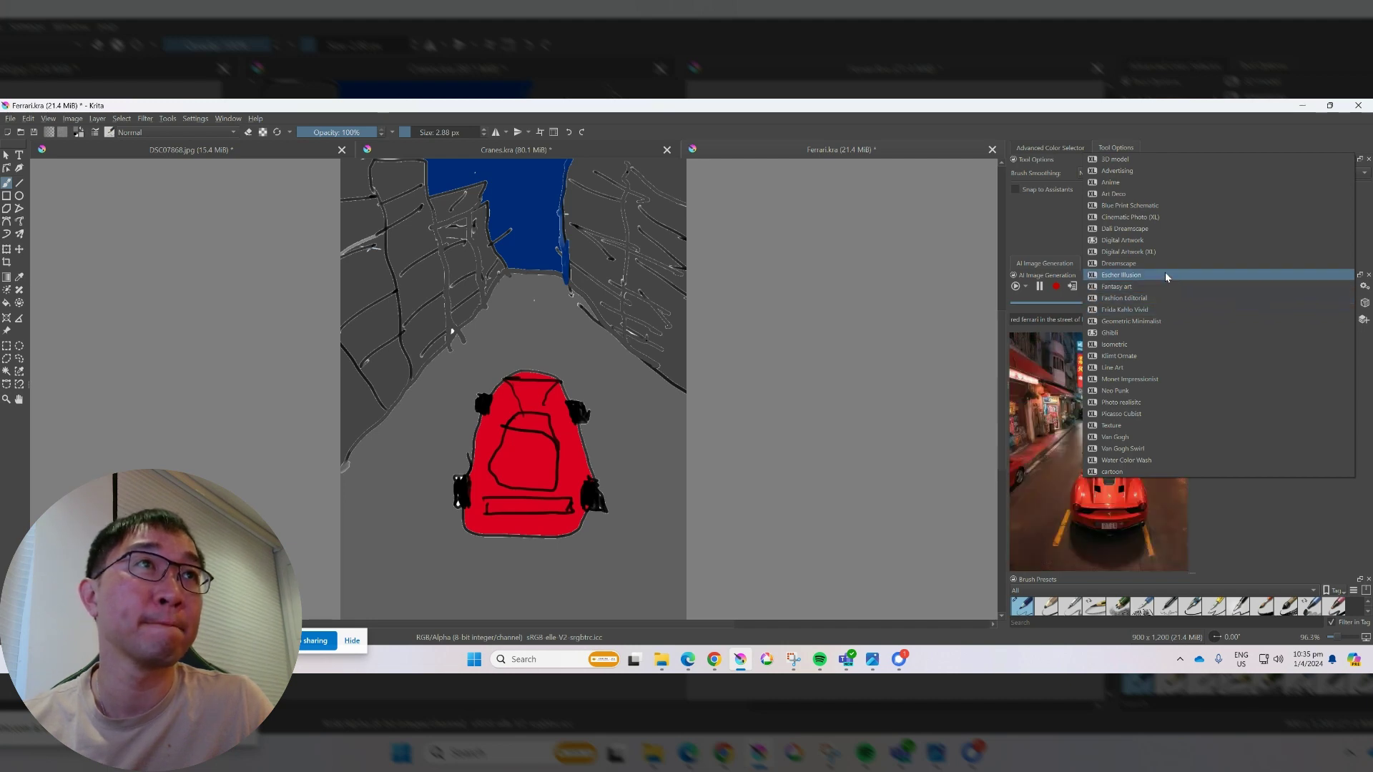
click(1192, 327)
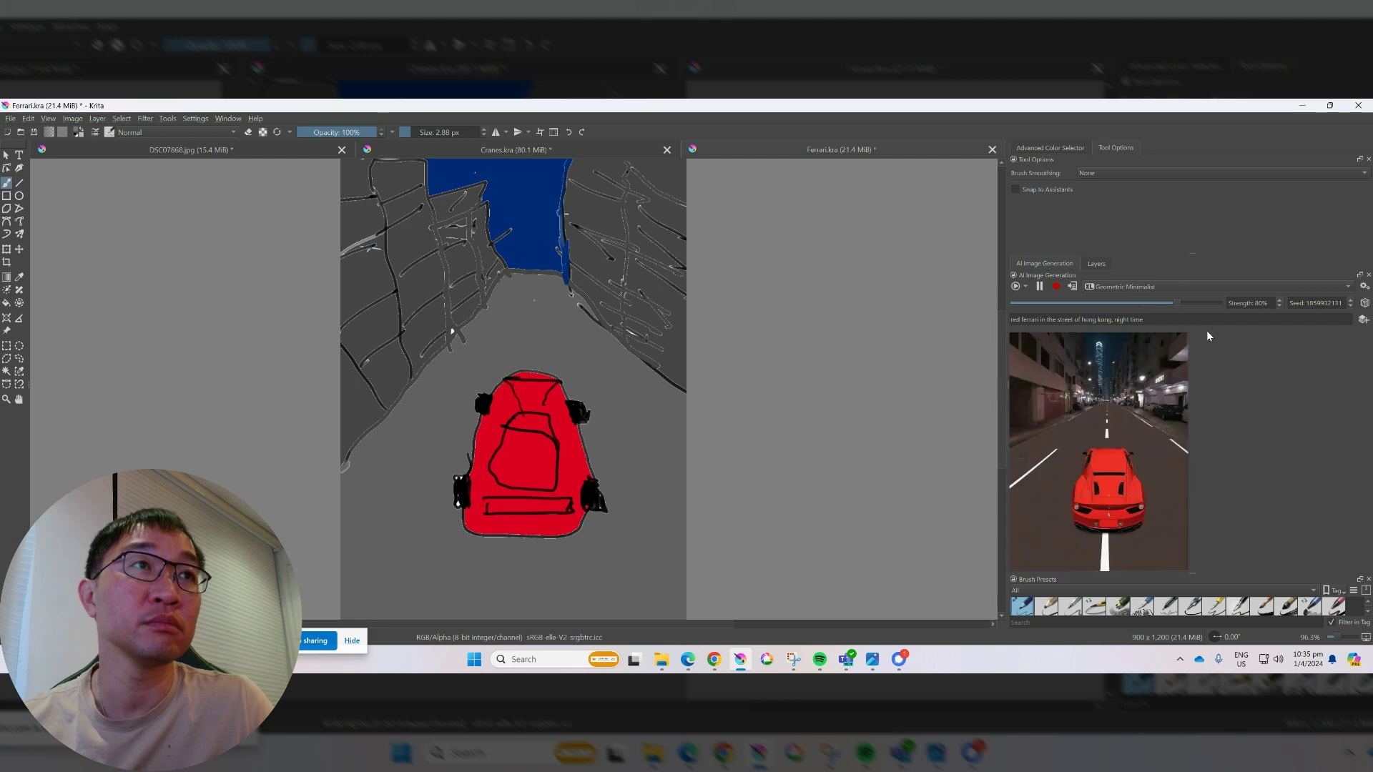
click(1075, 289)
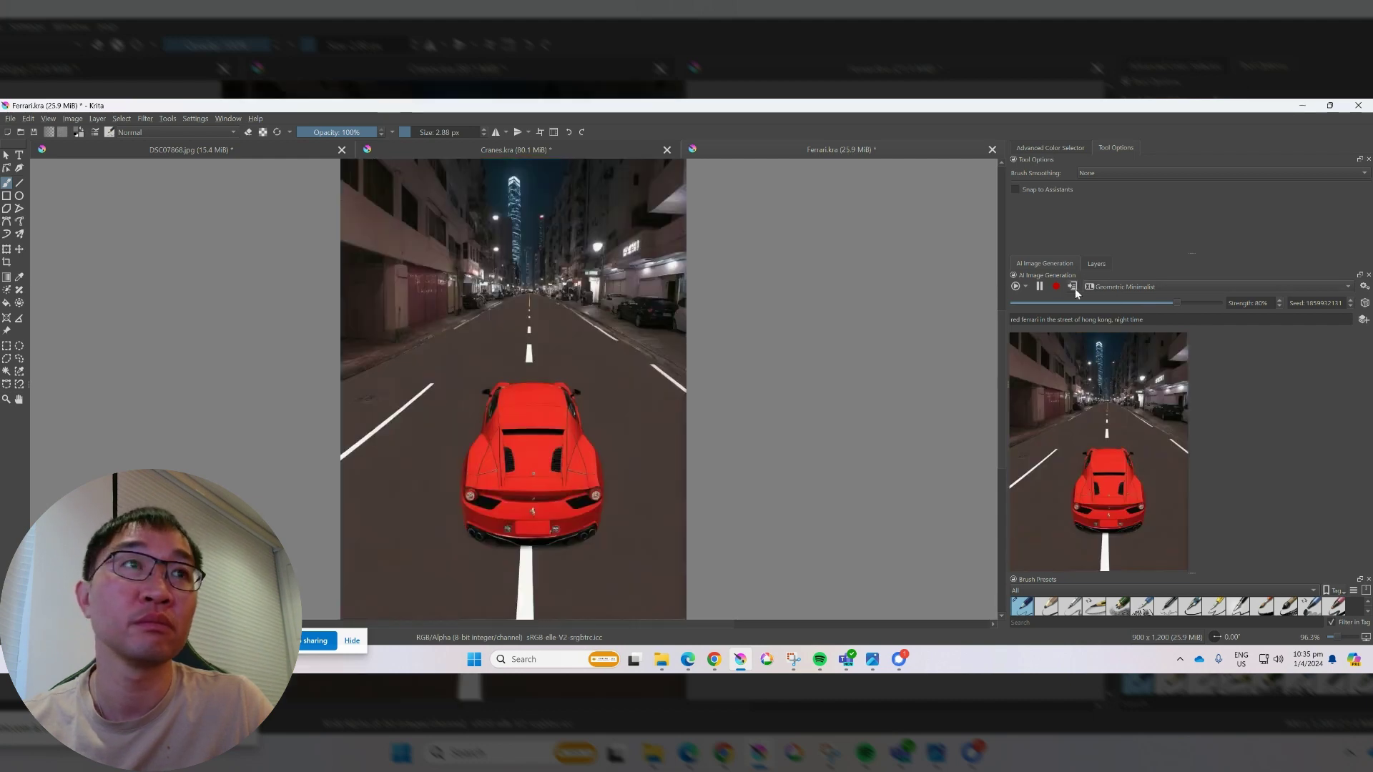
click(1075, 289)
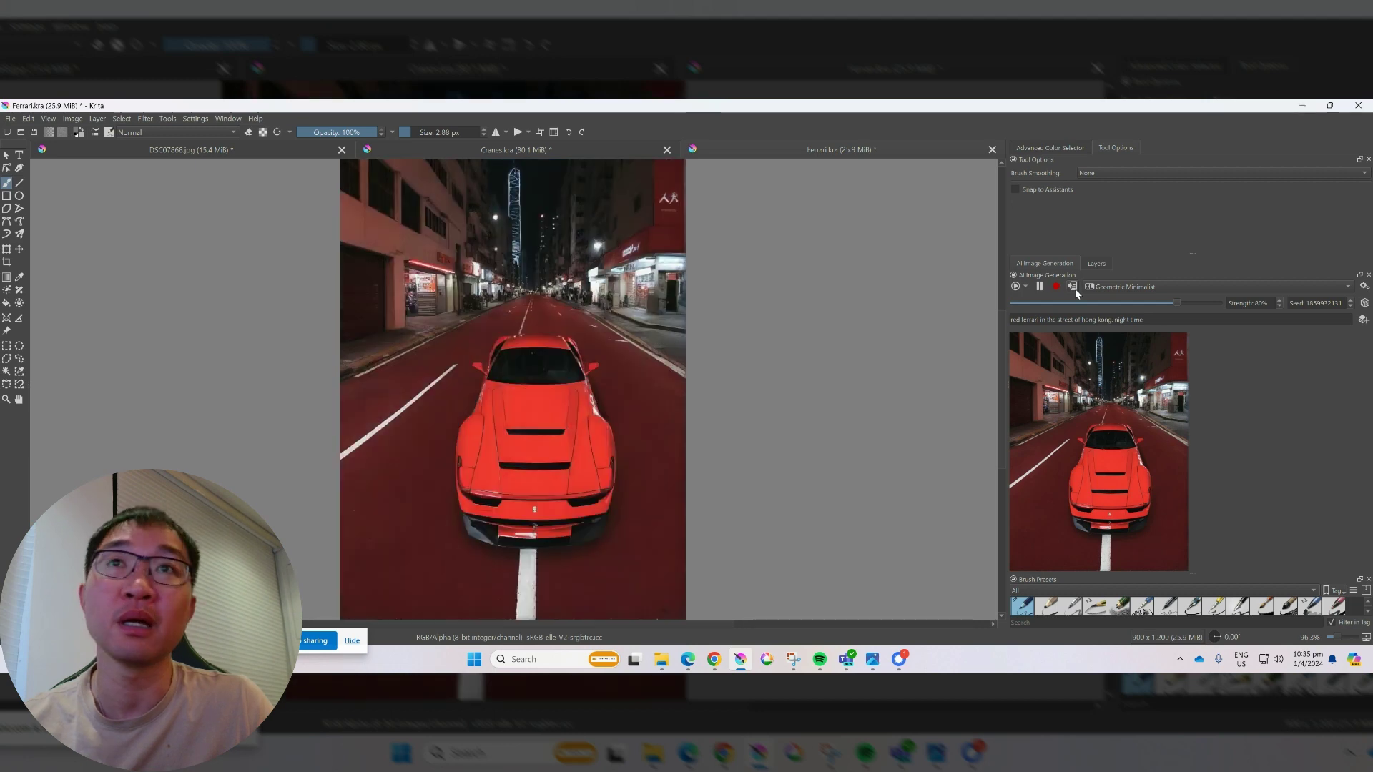
- Keep Geometric Minimalist as the style and undo back to the grey-street Ferrari render
click(1123, 287)
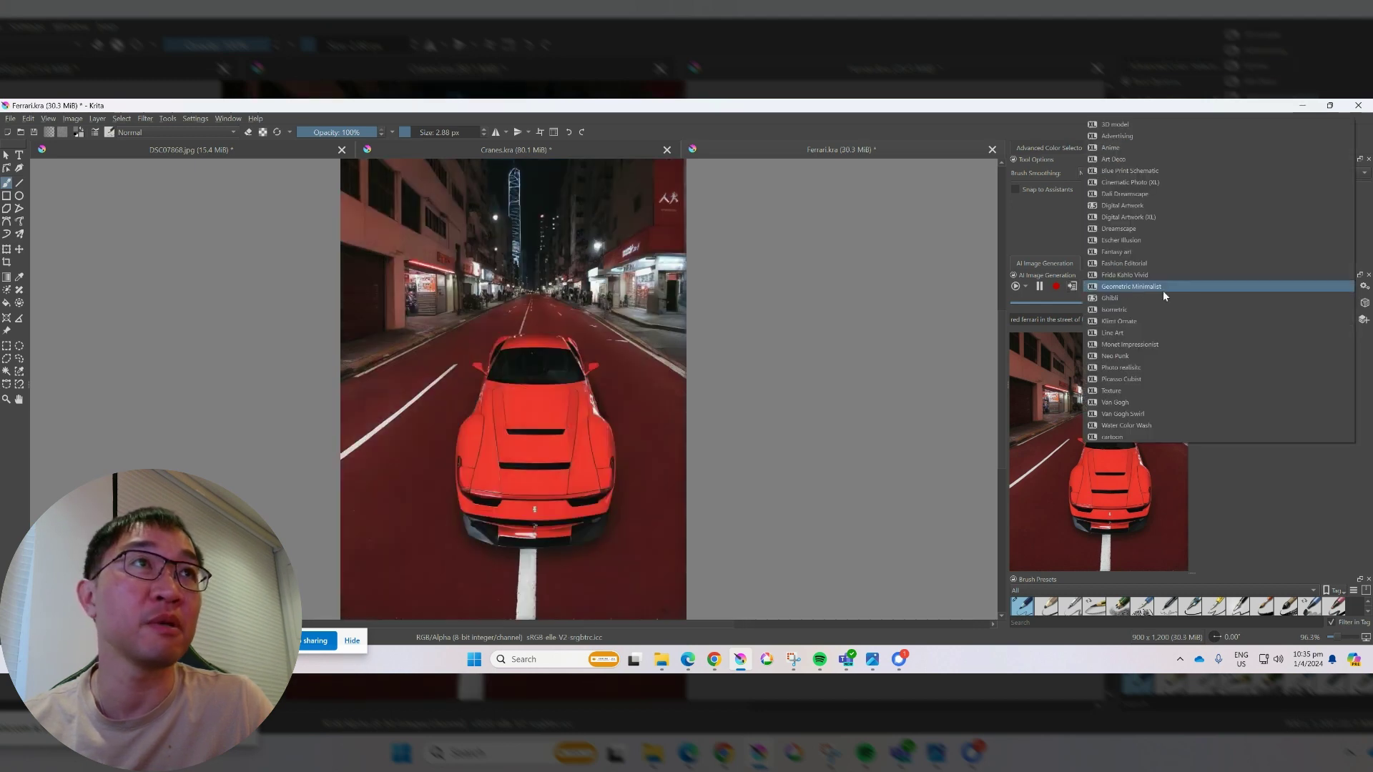
click(1068, 309)
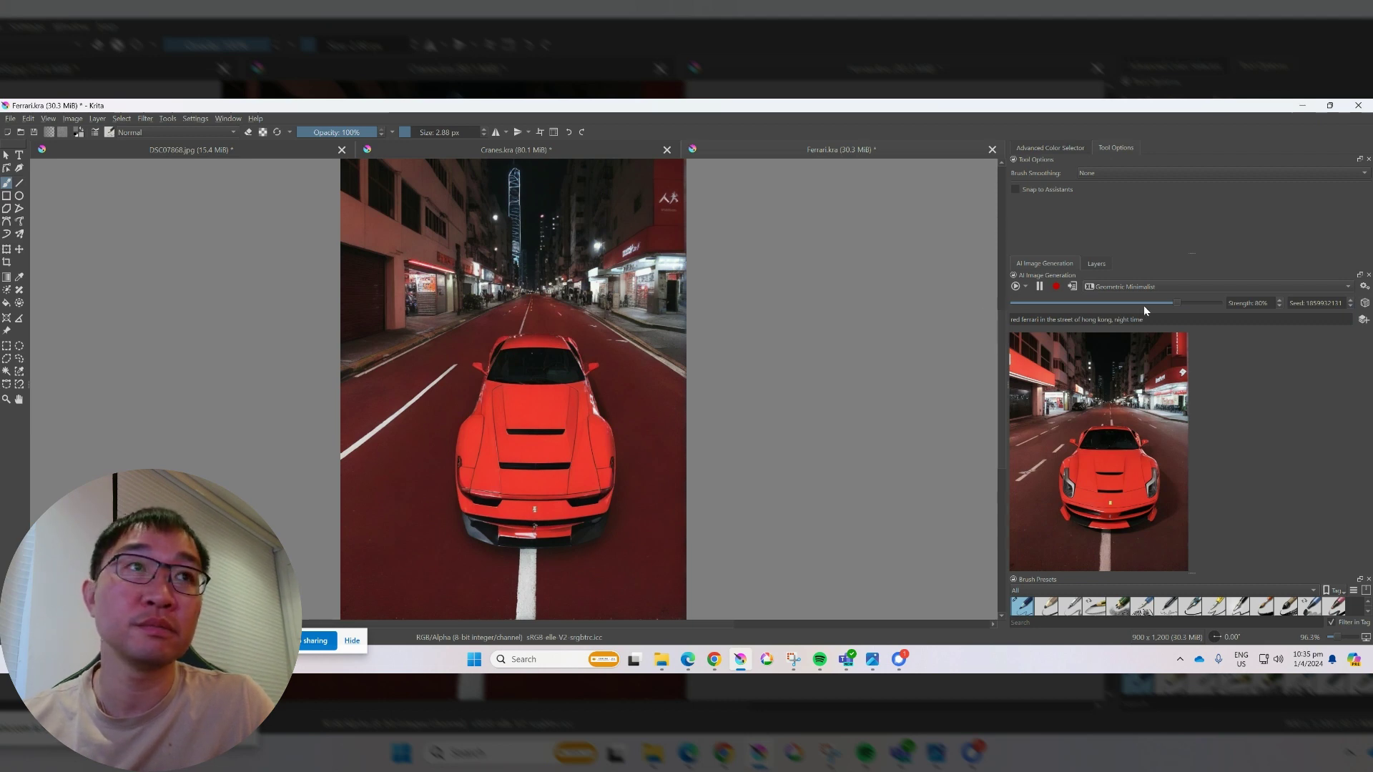
key(ctrl+z)
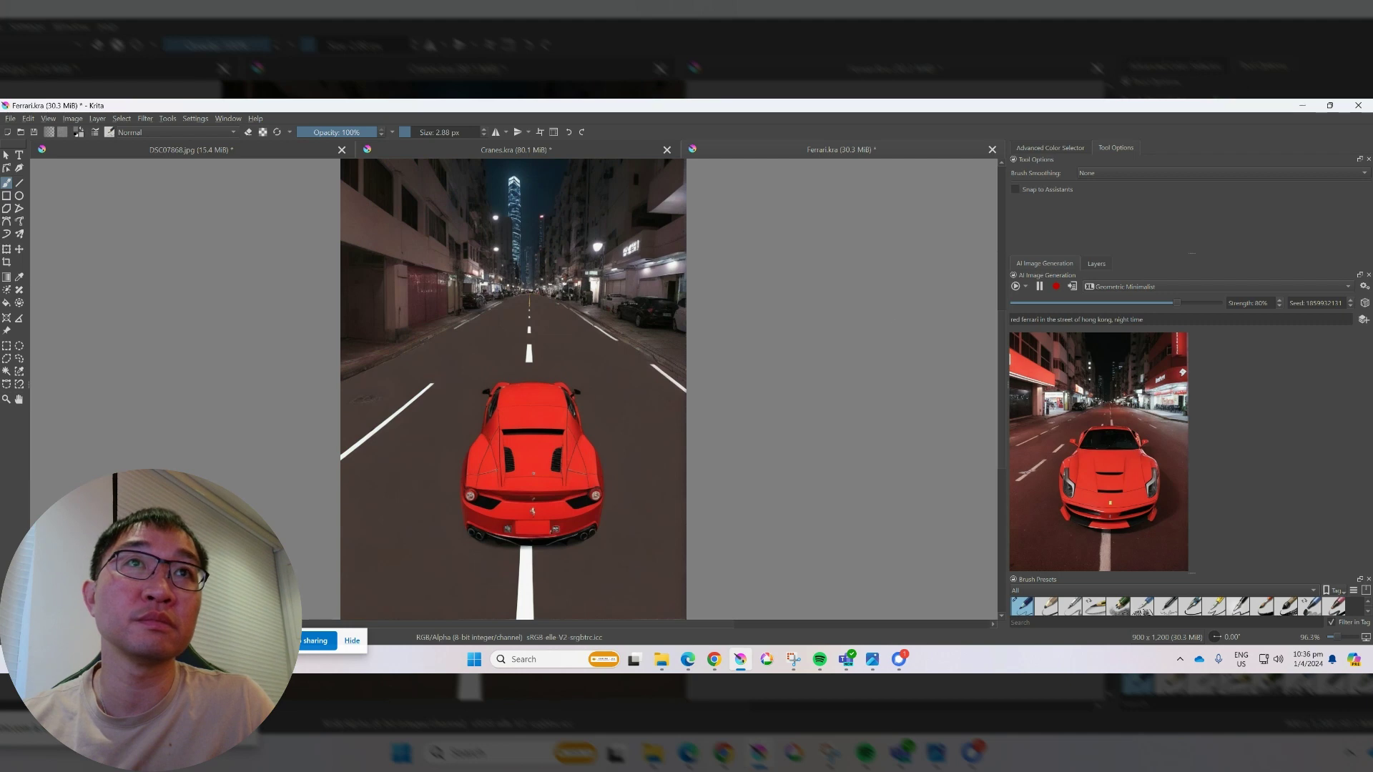
- Remove the [Live] AI layer from the layer stack
click(1090, 264)
right_click(1075, 315)
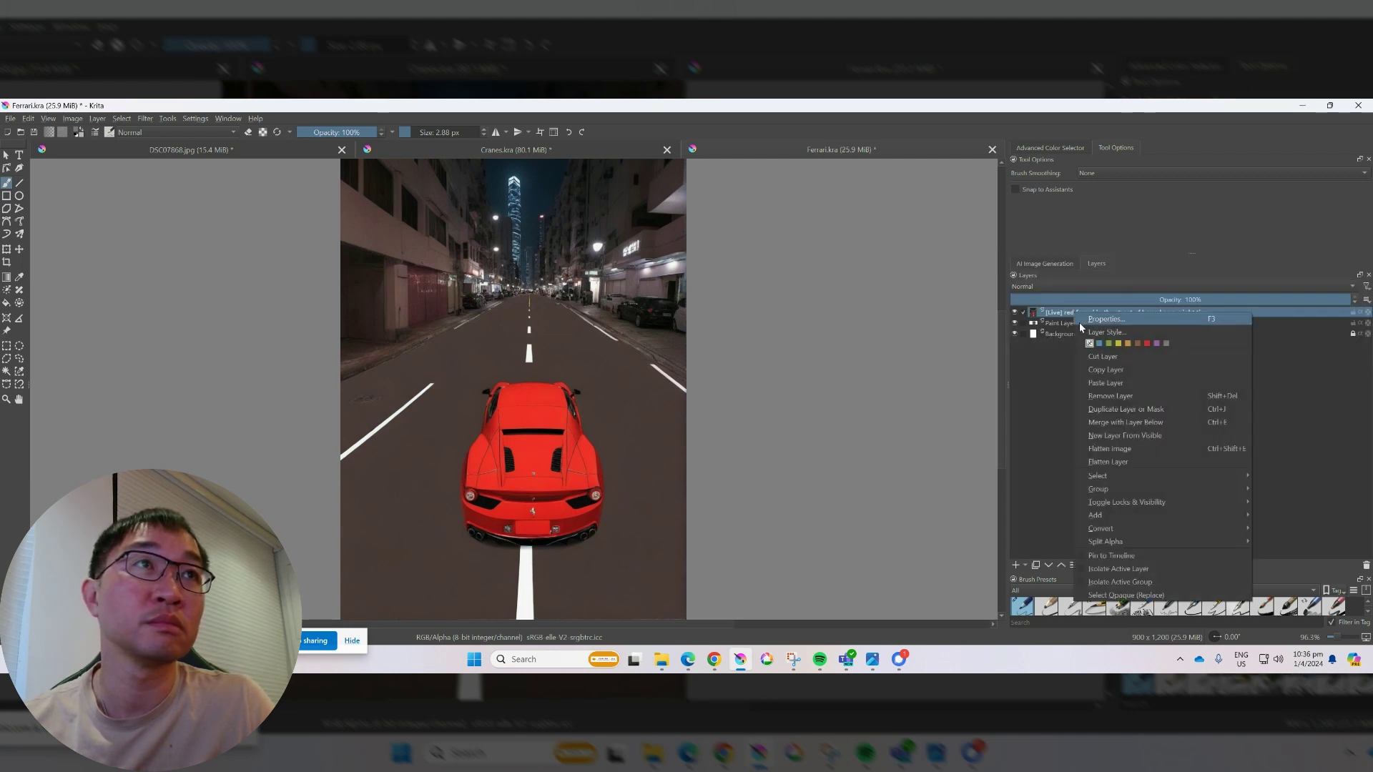
click(1127, 397)
click(1045, 264)
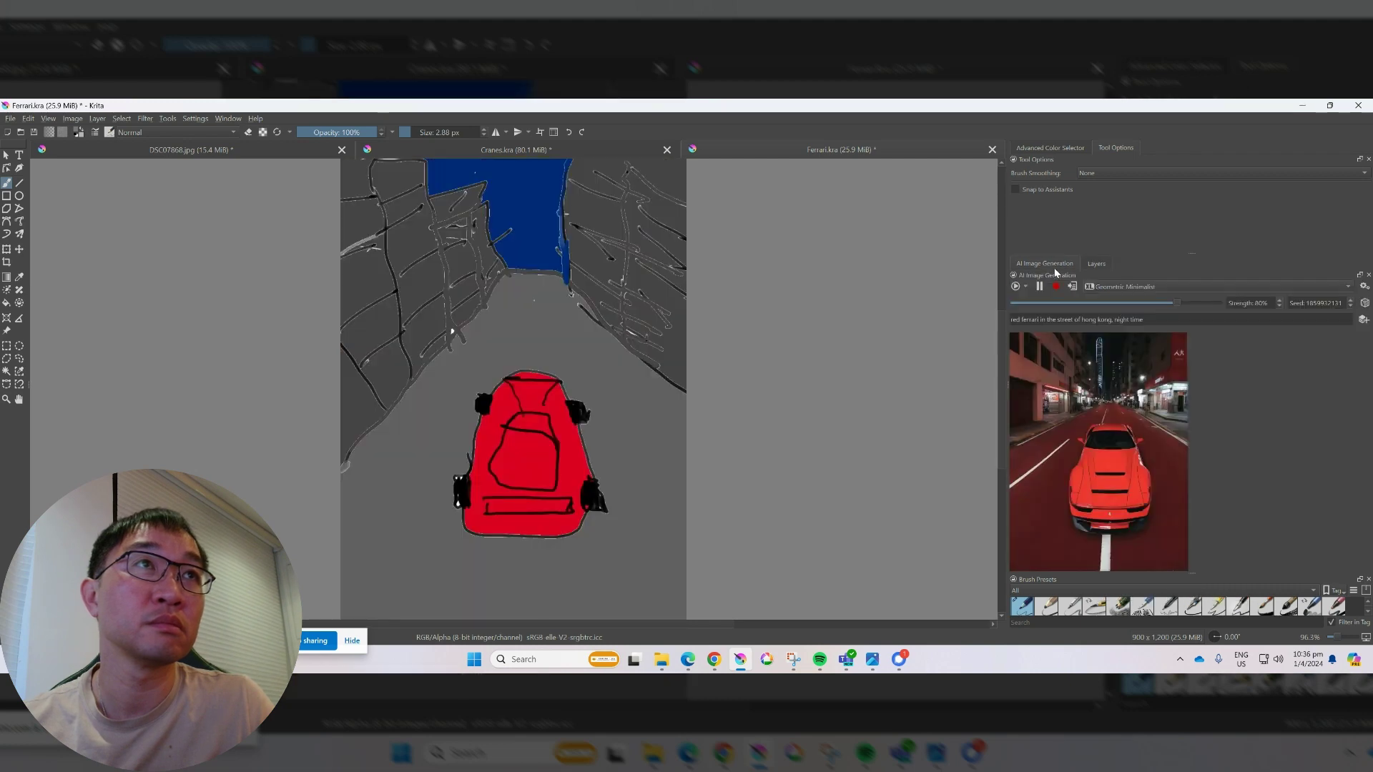
- Use the Monet Impressionist style and copy its Ferrari render onto the canvas as a new layer
click(1144, 286)
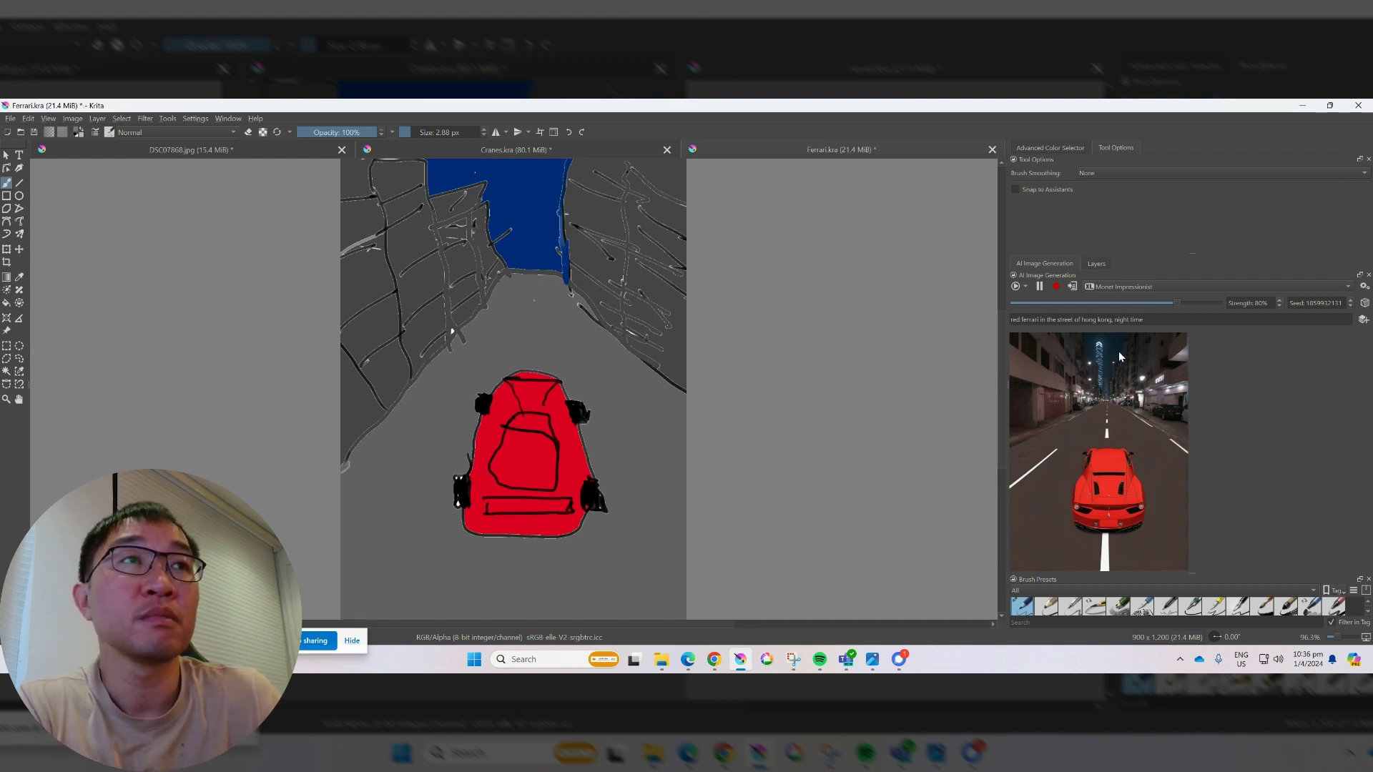
click(1092, 262)
click(1041, 261)
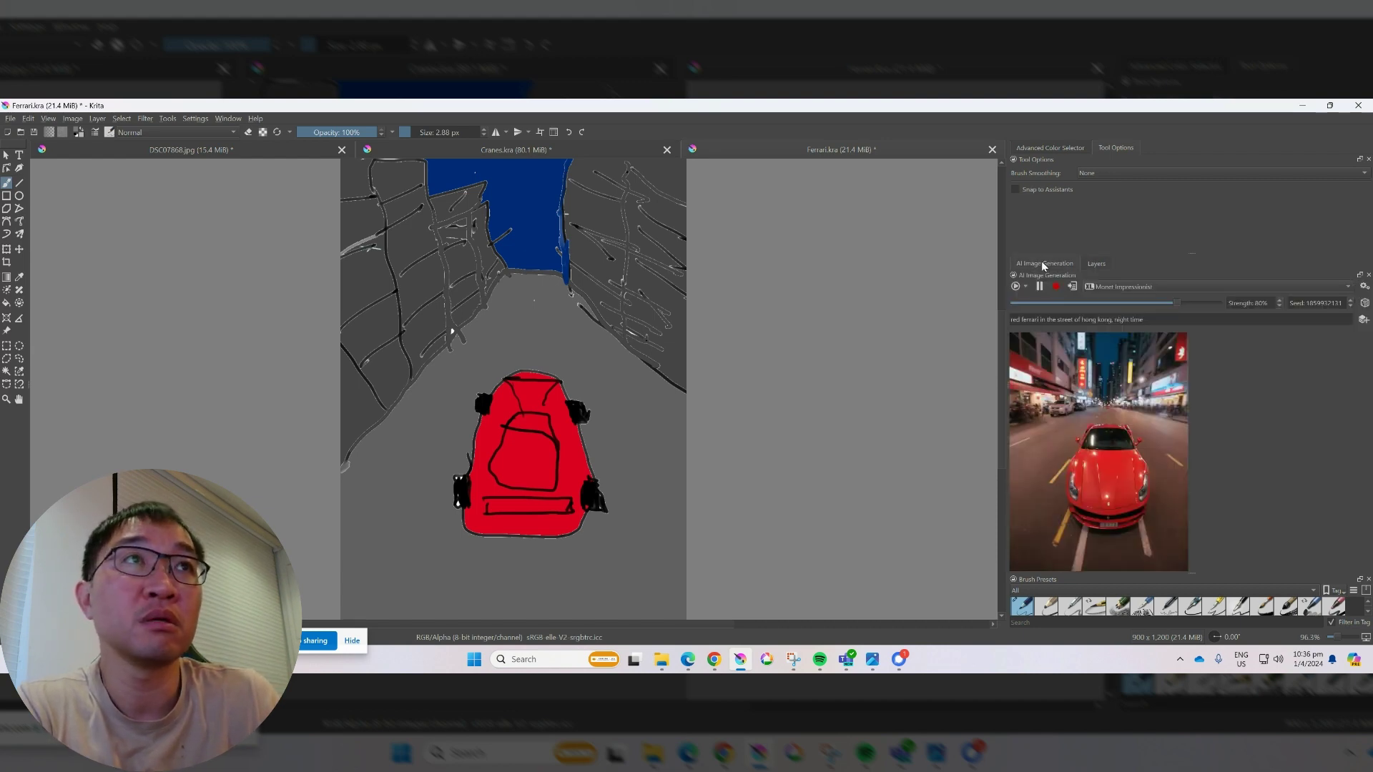
click(1073, 287)
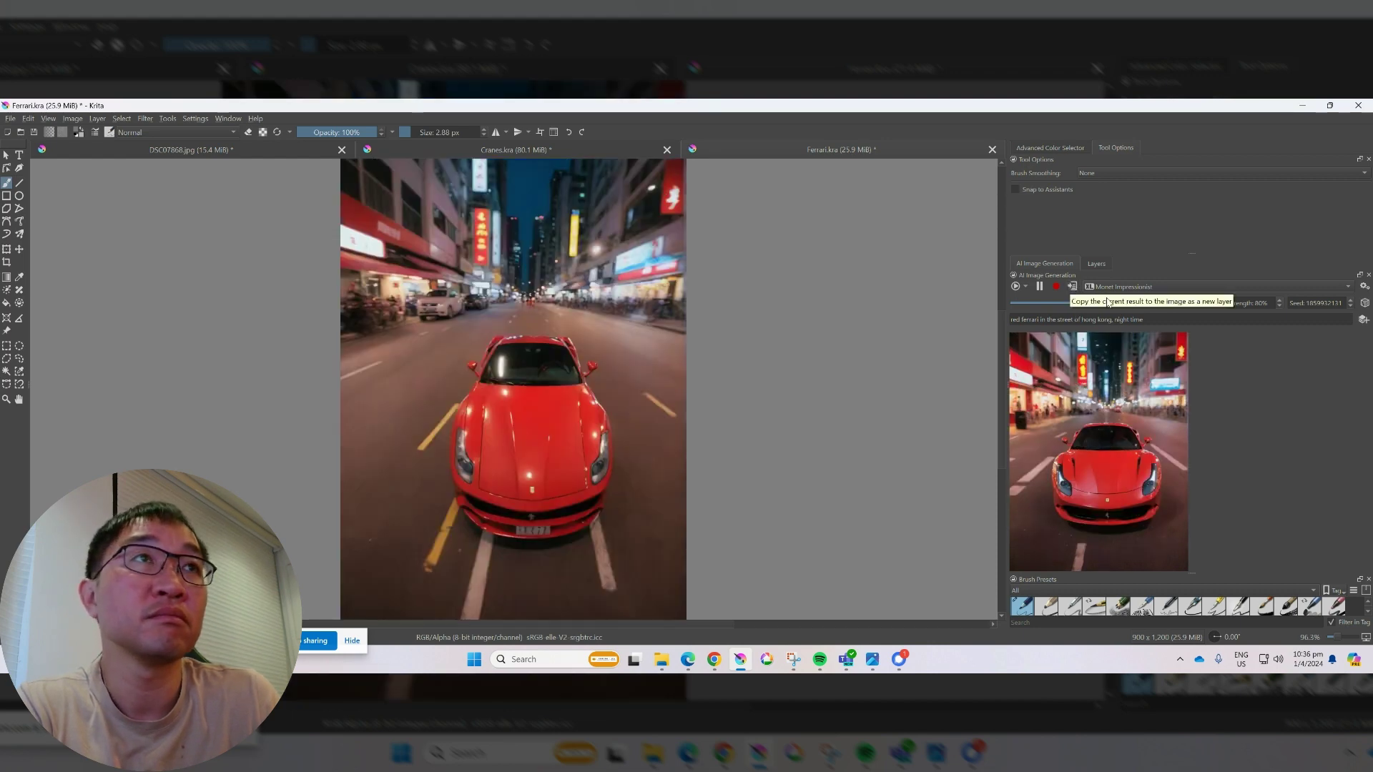
click(1073, 287)
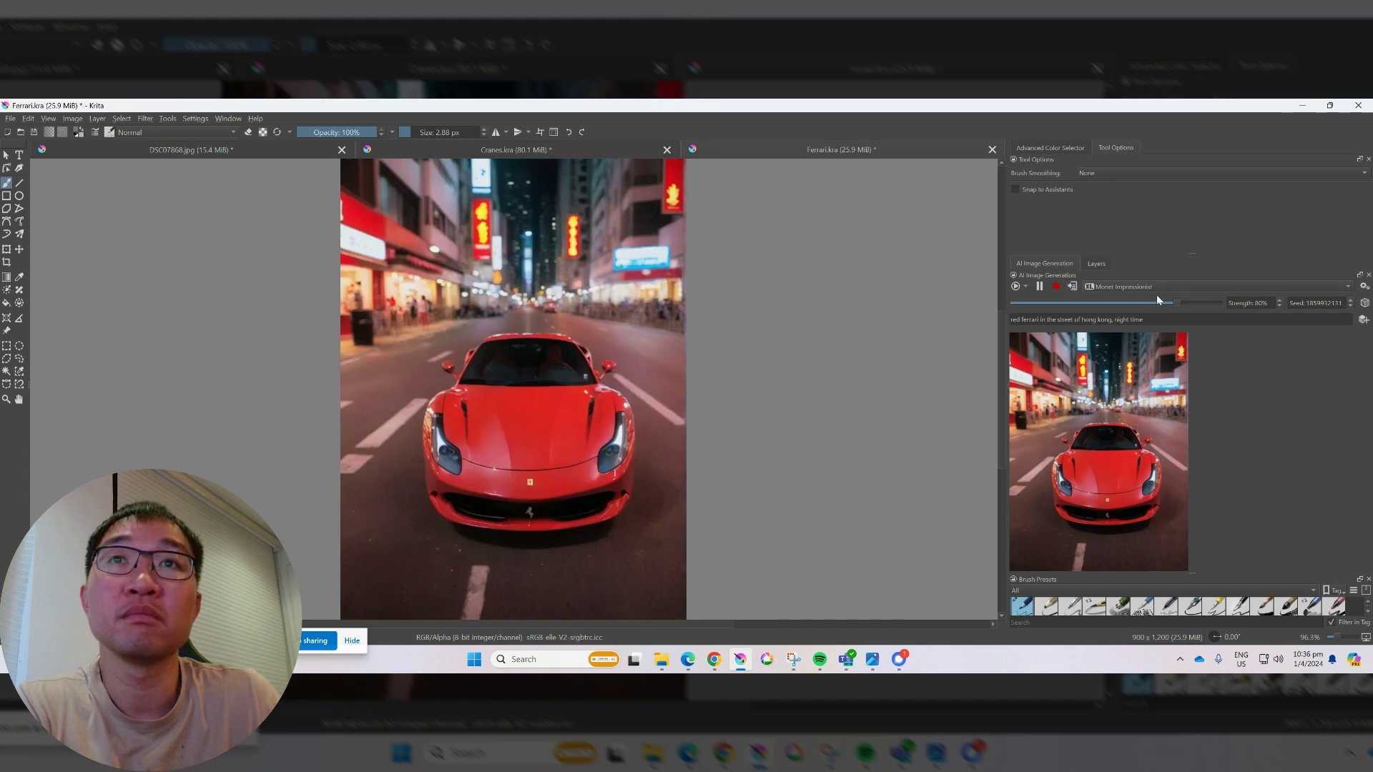
click(1096, 264)
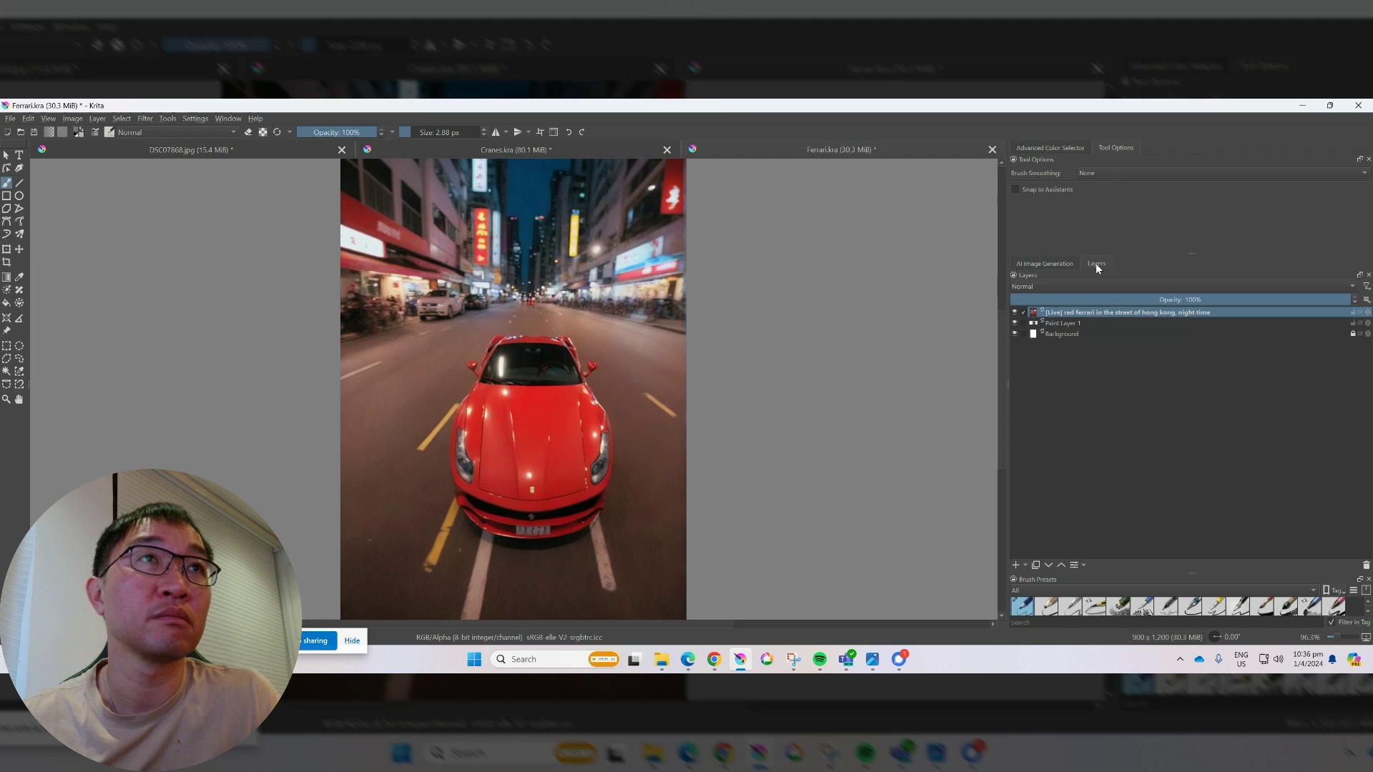
- Delete the [Live] Monet layer and set the AI style to Van Gogh
right_click(1062, 313)
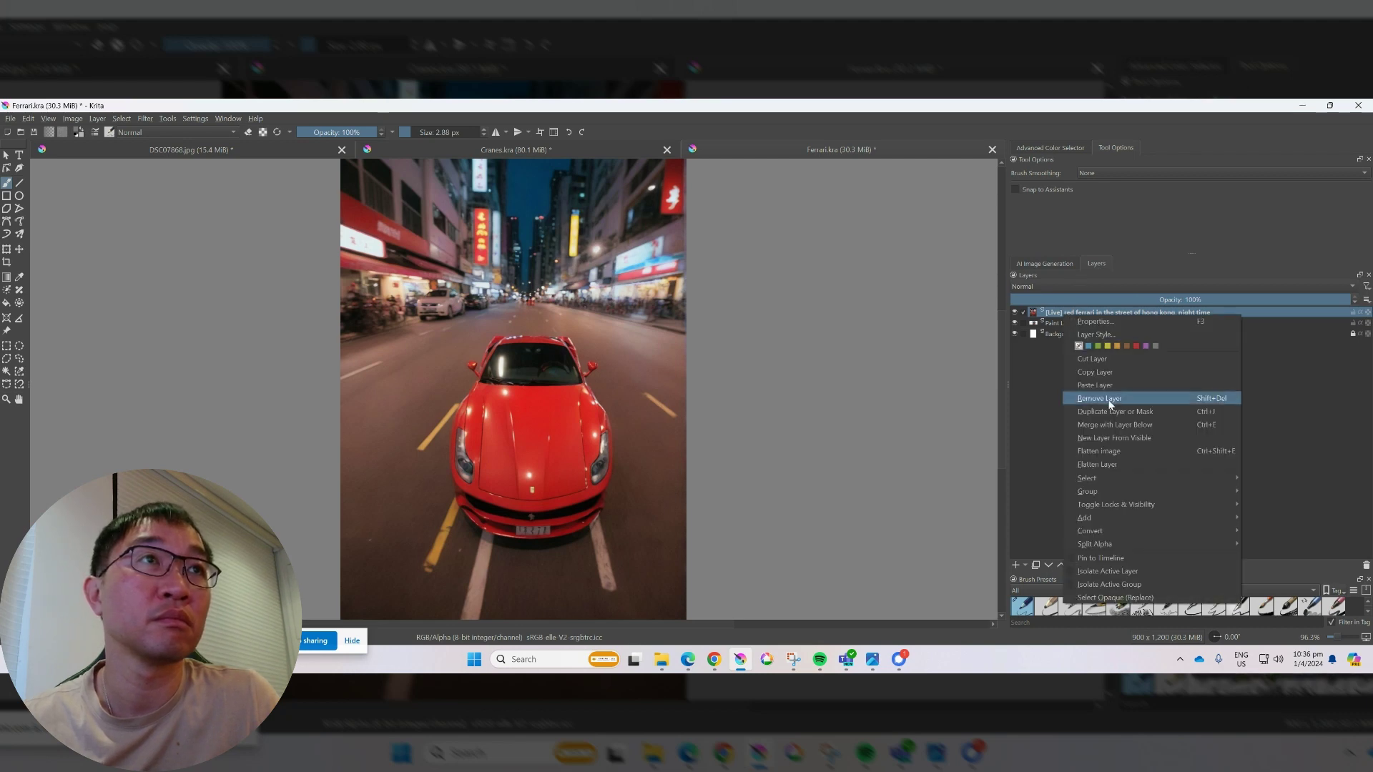
click(1096, 335)
click(1049, 265)
click(1123, 285)
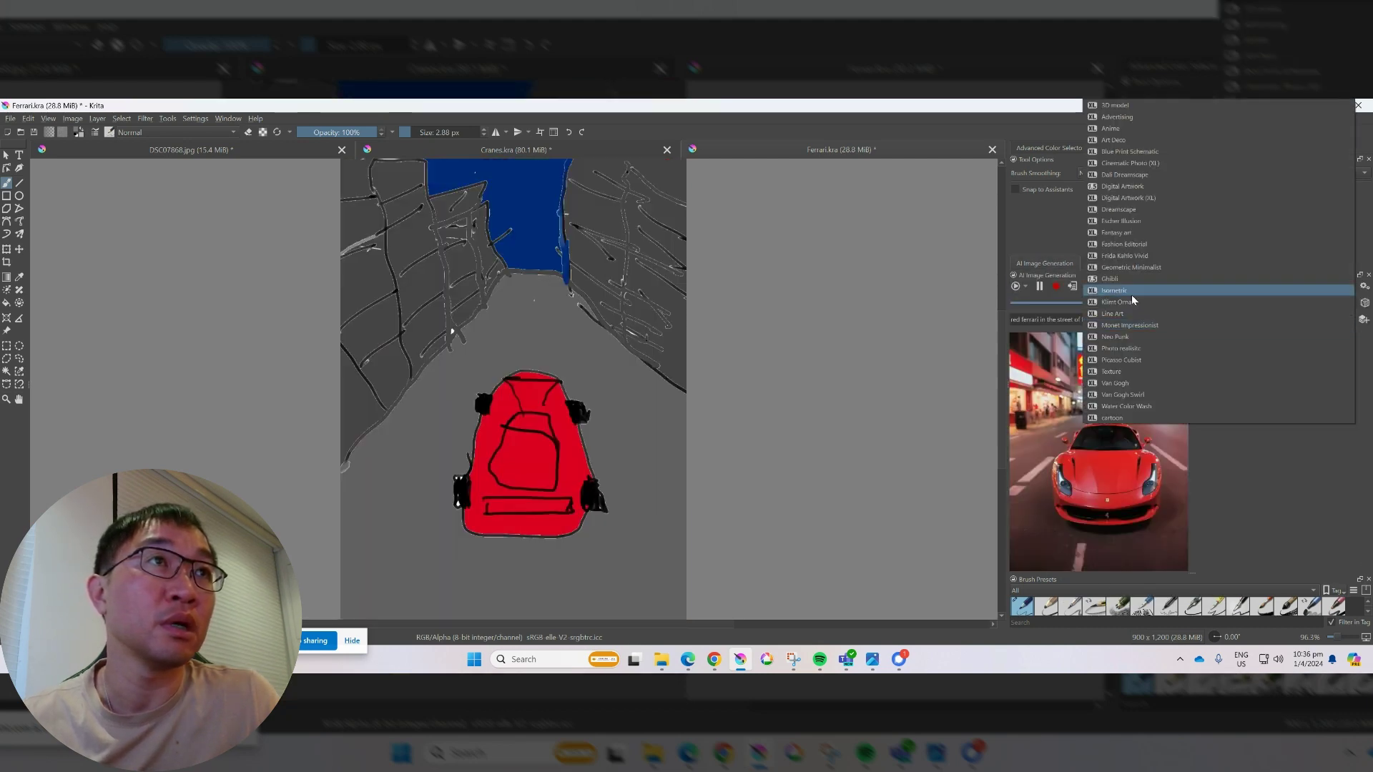
click(1196, 384)
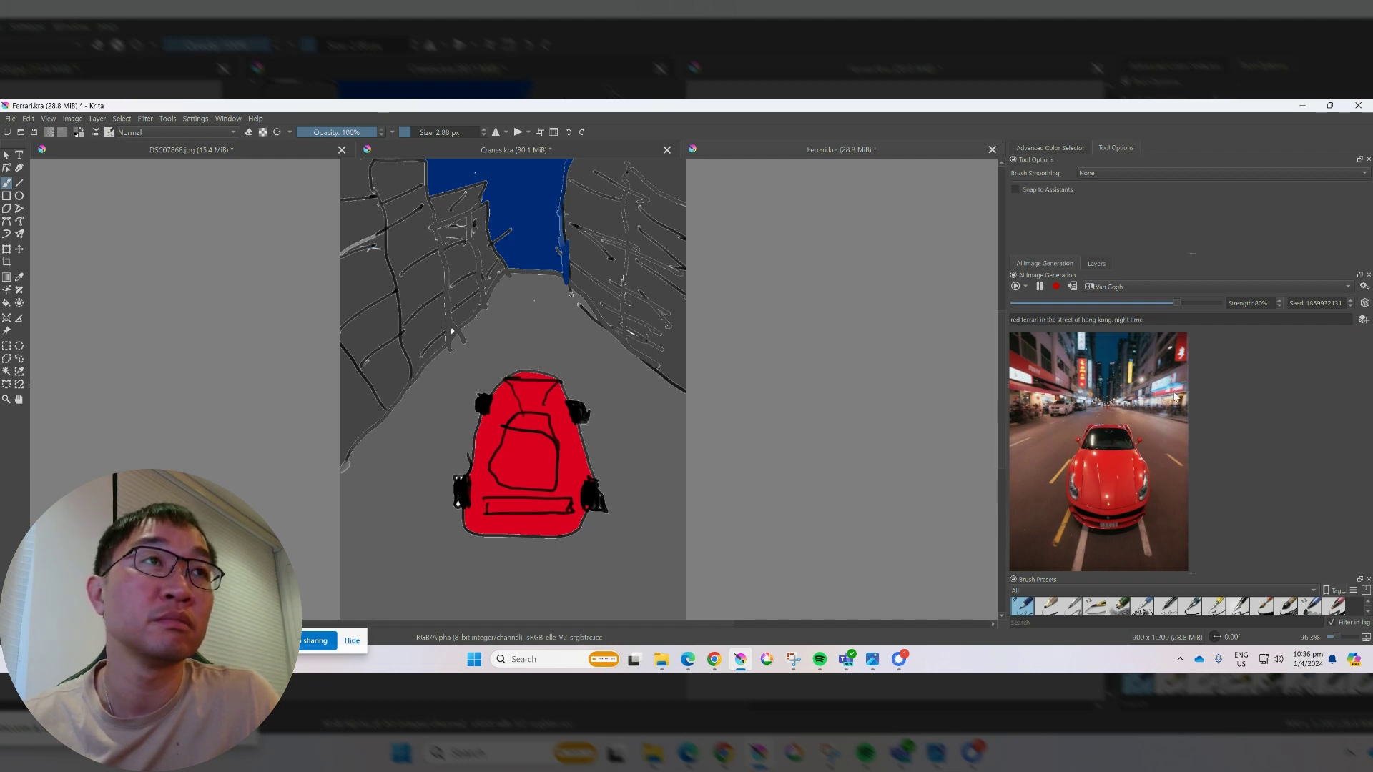
- Apply the Van Gogh street and Ferrari renders, undoing each to return to the sketch
click(1071, 288)
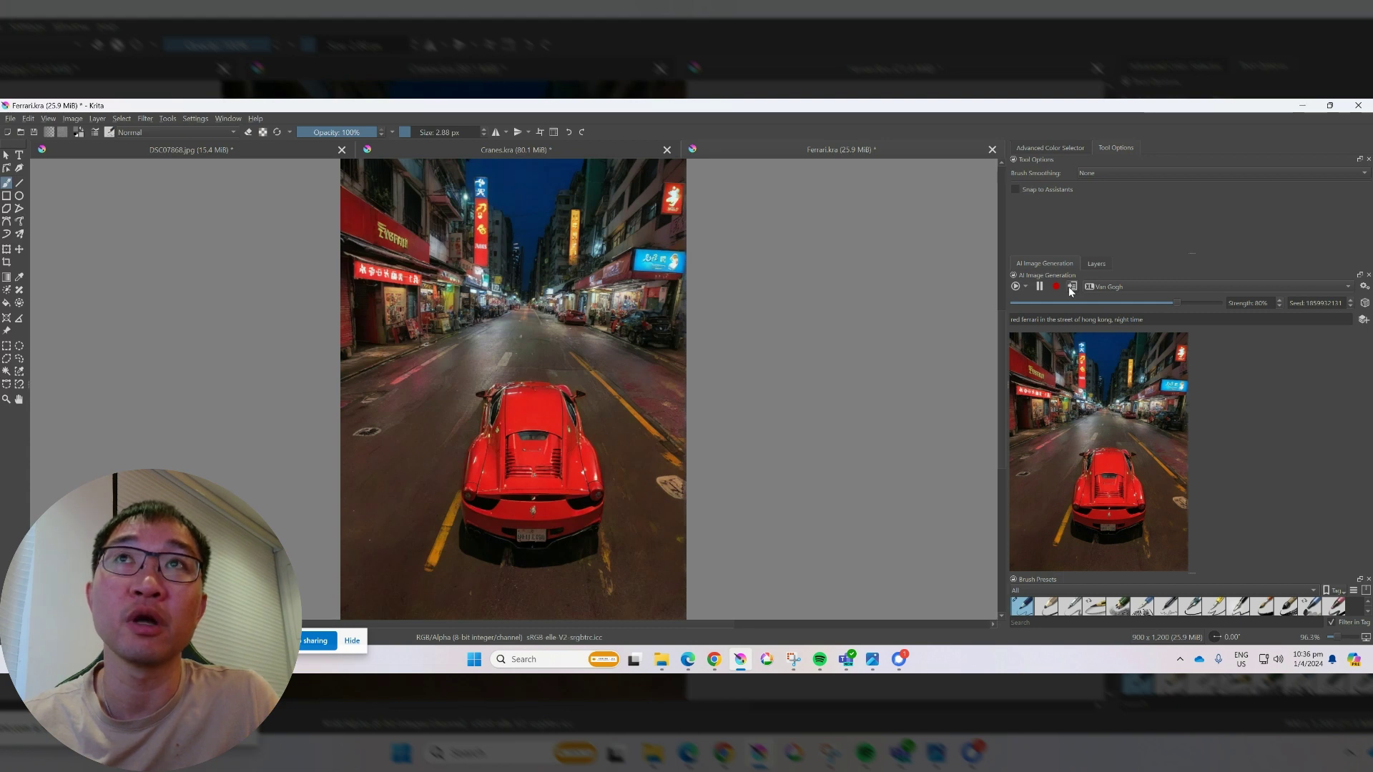
key(ctrl+z)
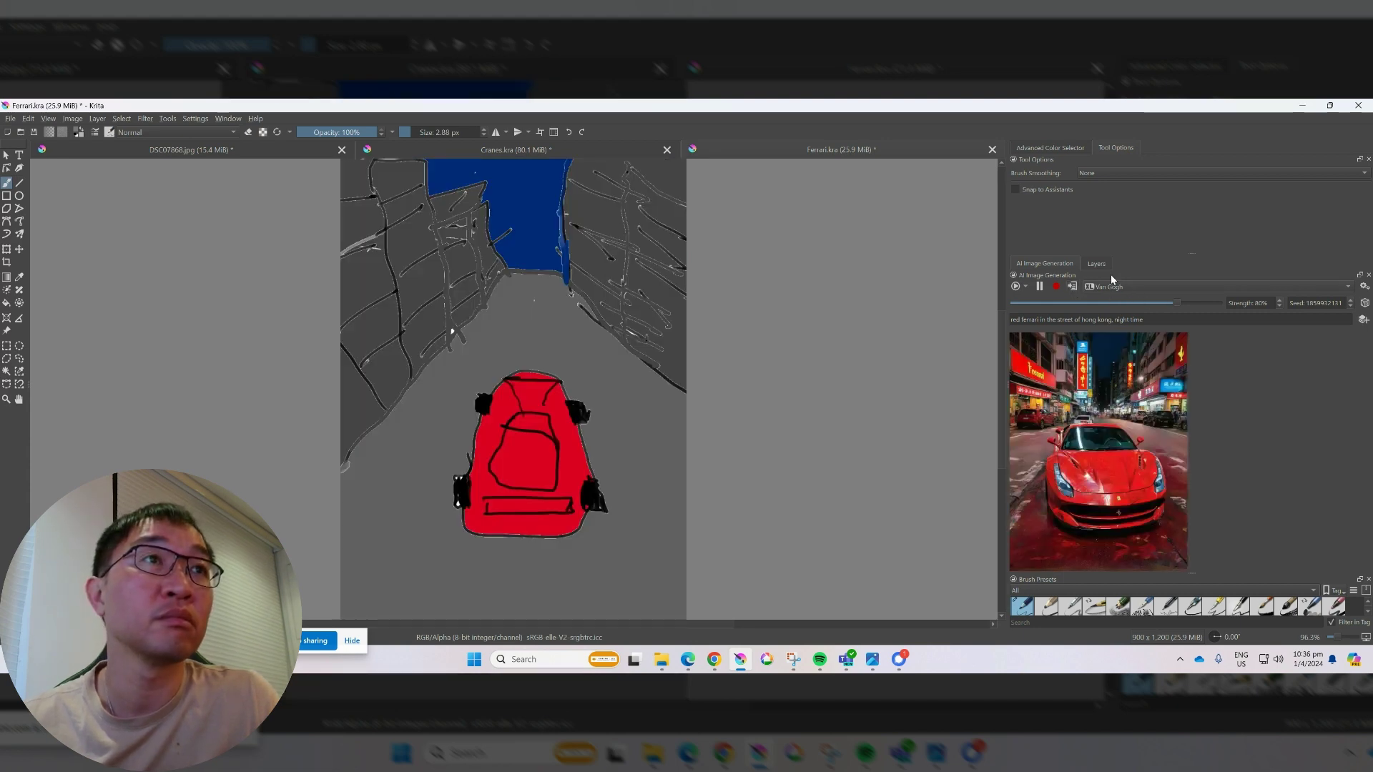
click(1072, 287)
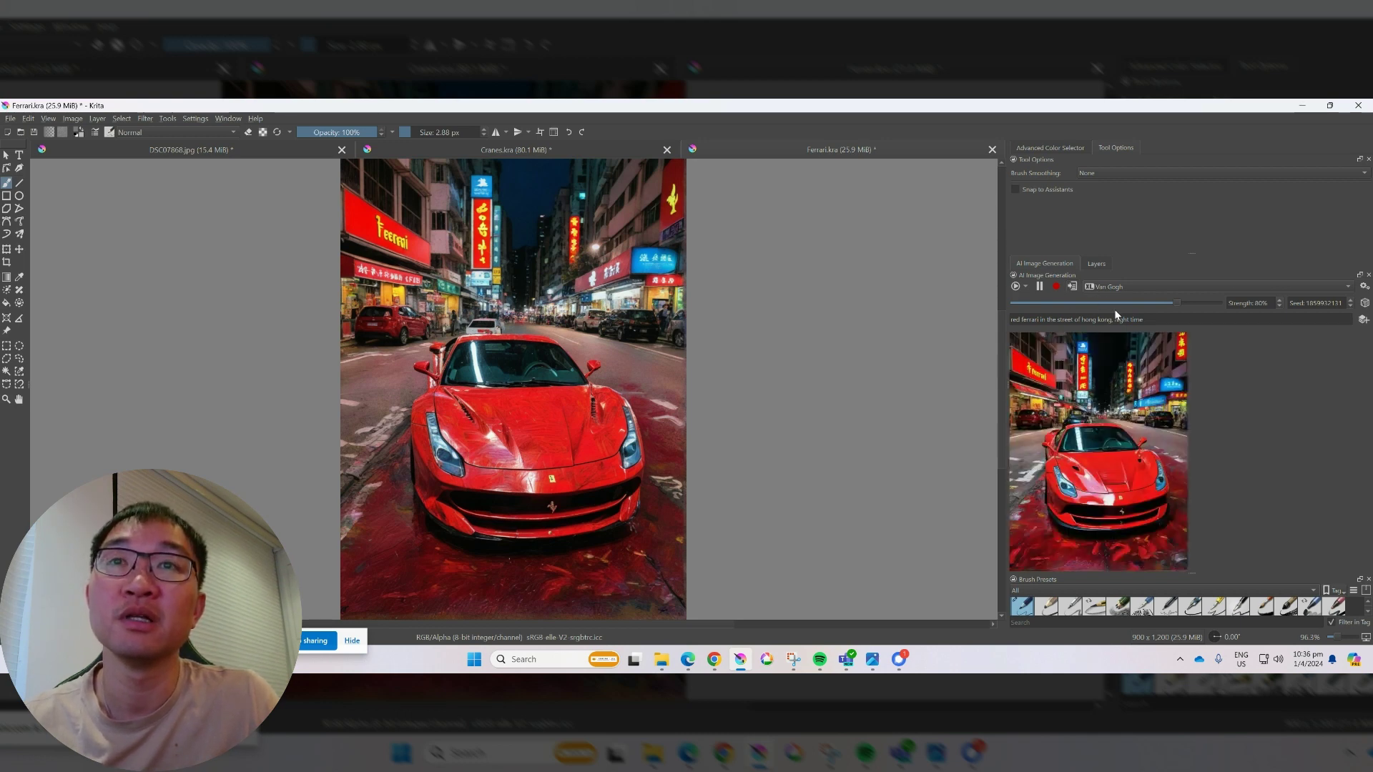
key(ctrl+z)
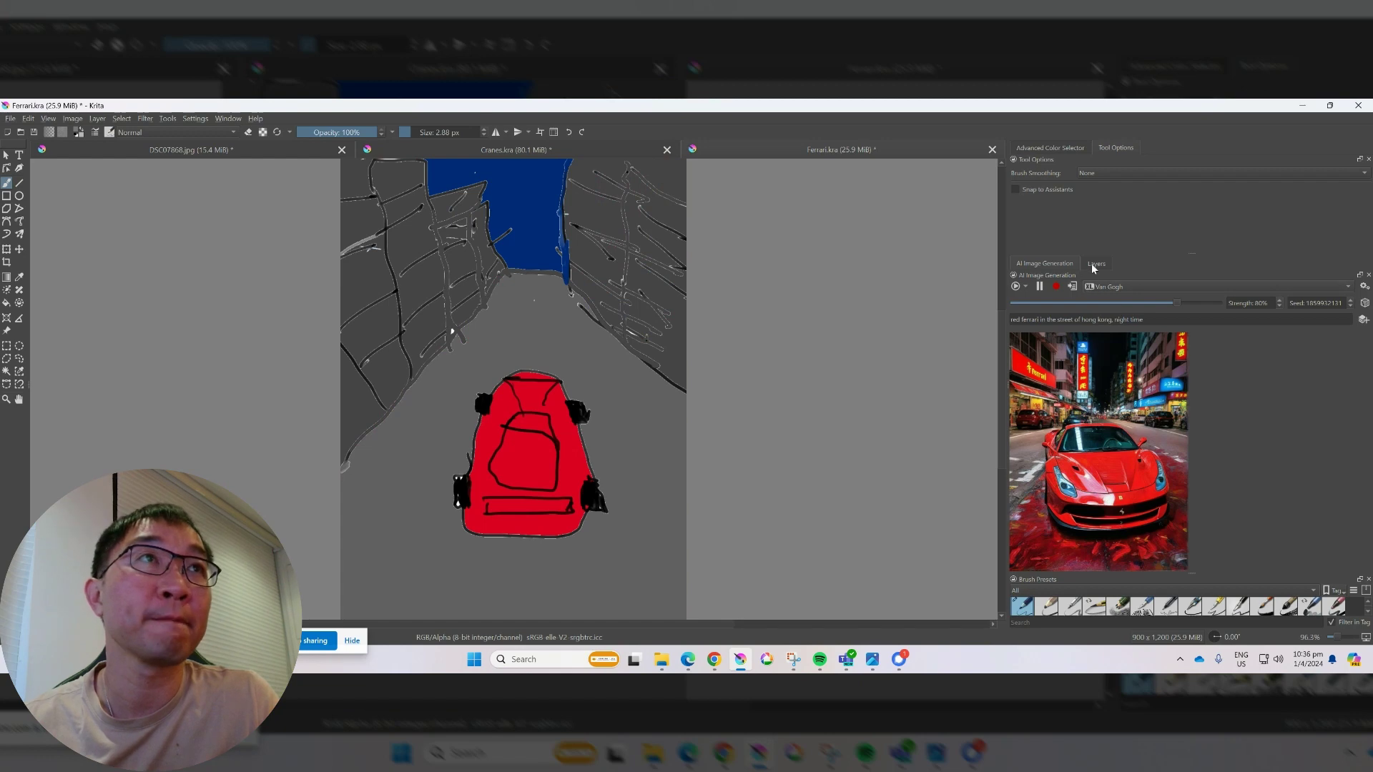
- Set the AI generation style to Water Color Wash
click(1095, 264)
click(1057, 264)
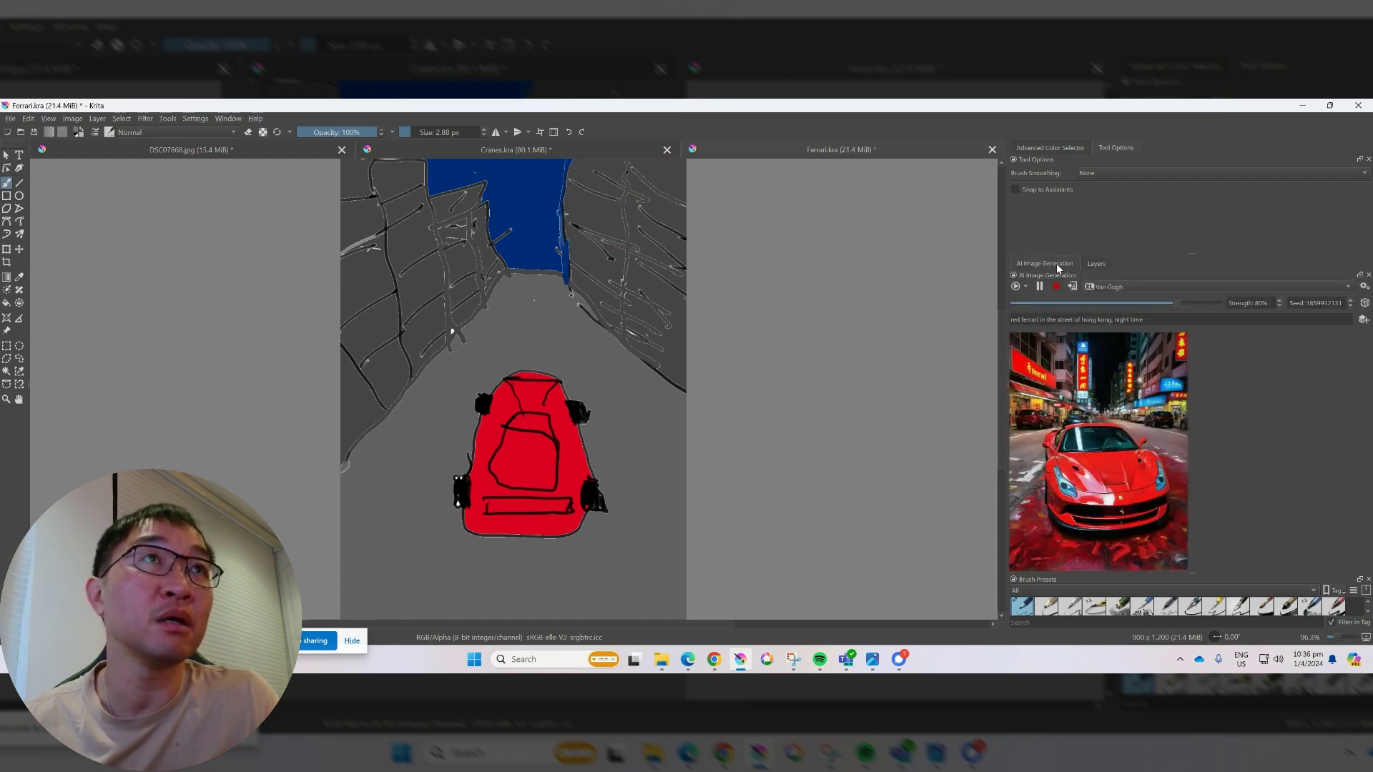
click(1108, 286)
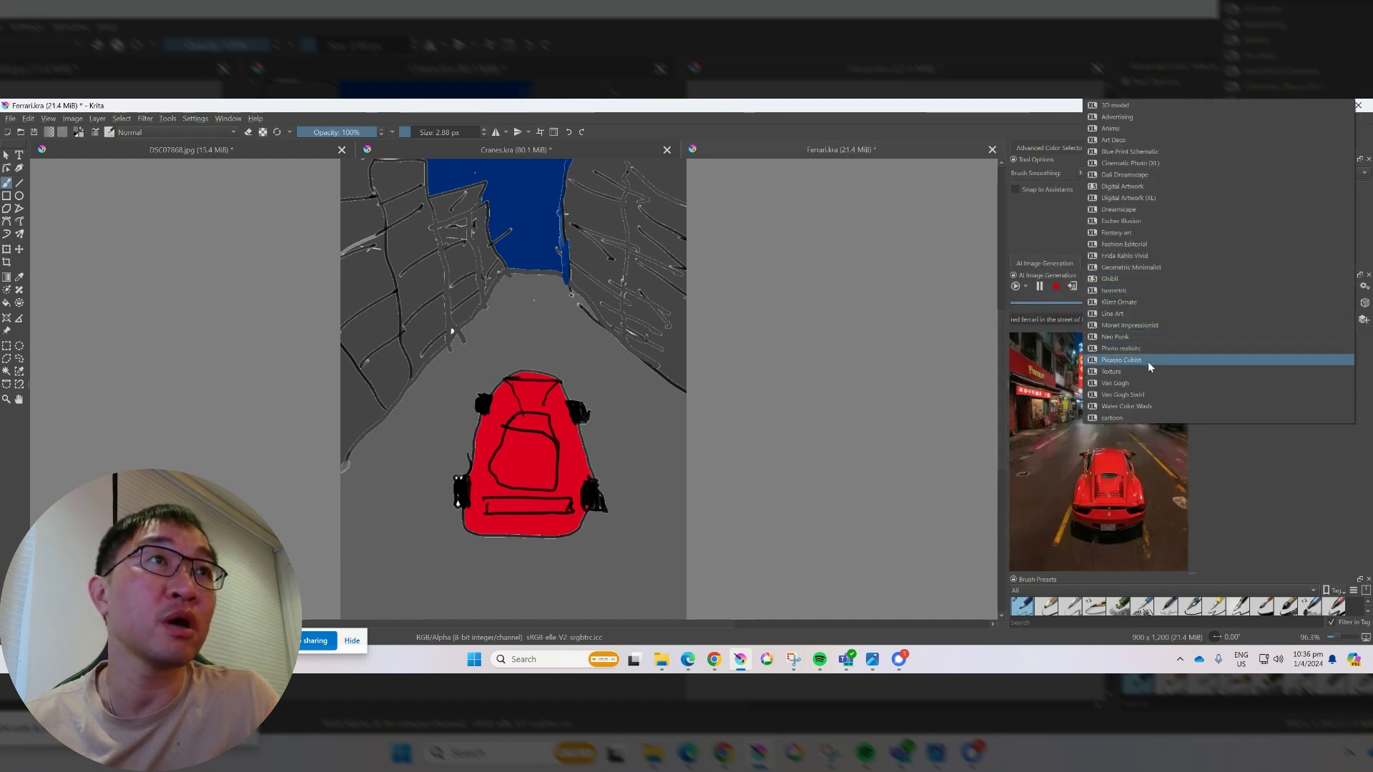
click(1195, 407)
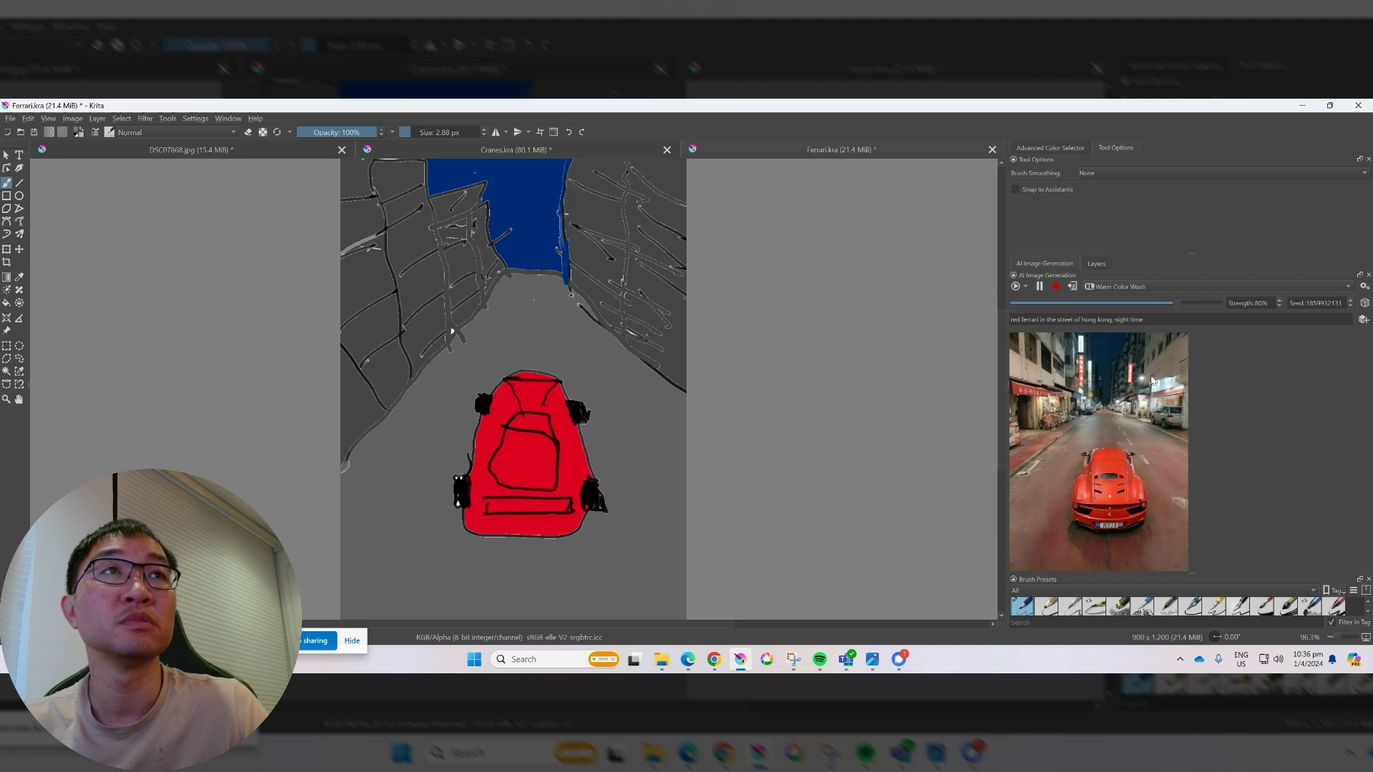
- Apply three watercolour Ferrari renders, then undo all of them back to the rough car sketch
click(1072, 287)
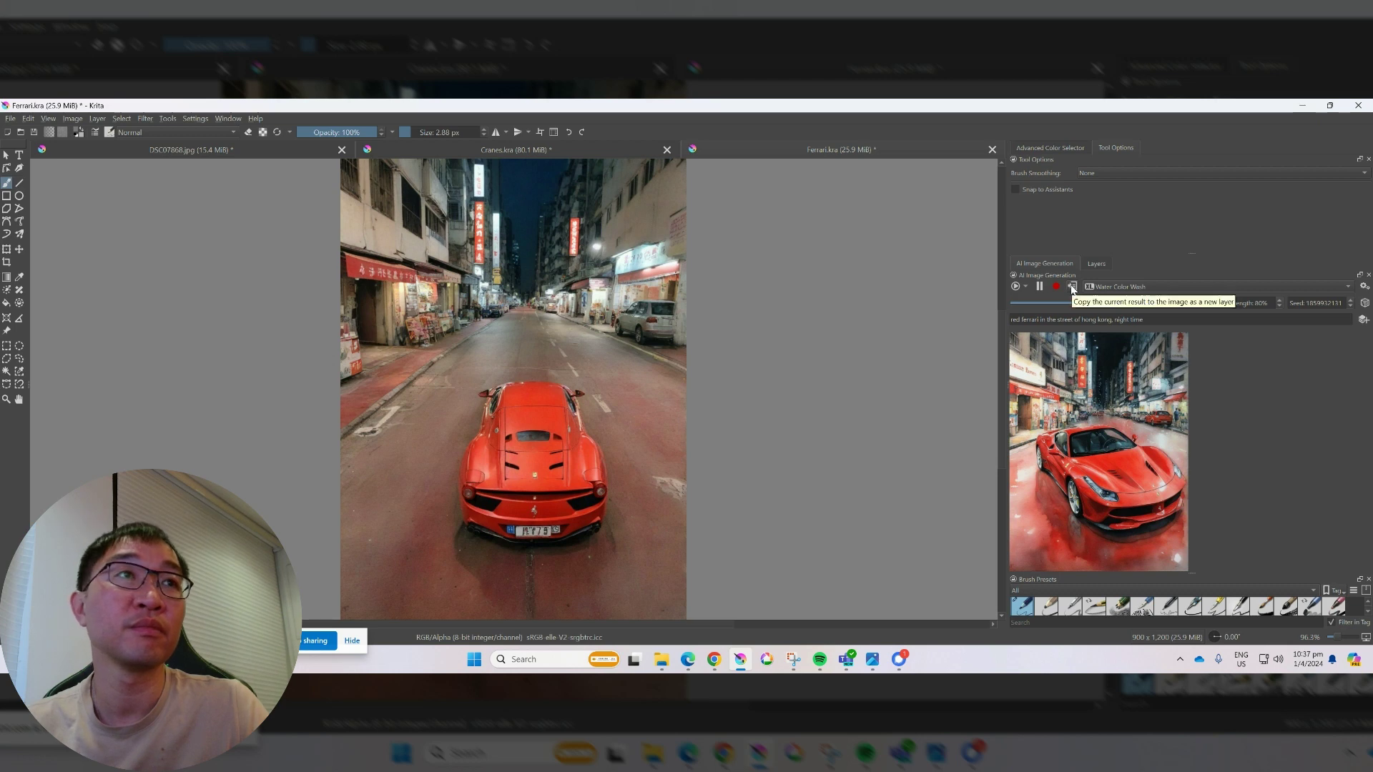
click(1072, 287)
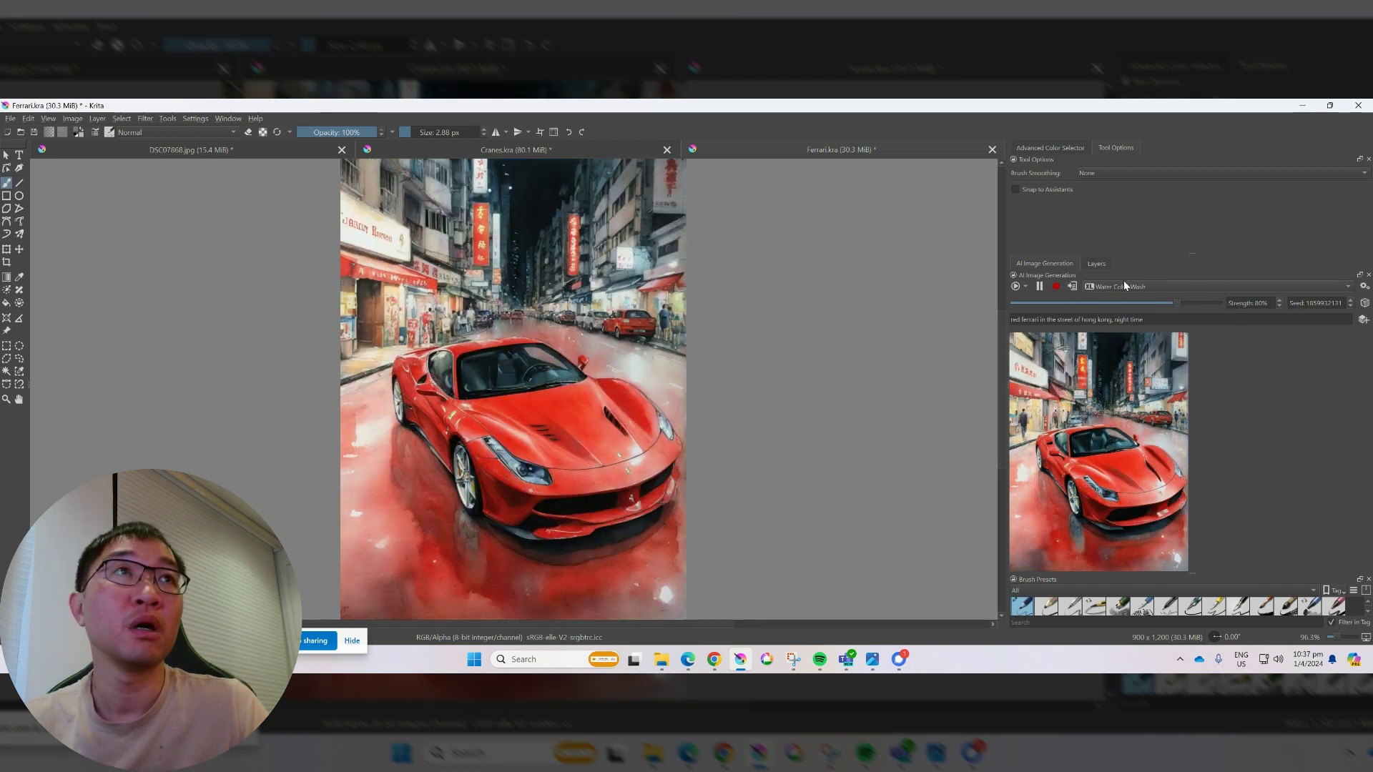
click(1072, 287)
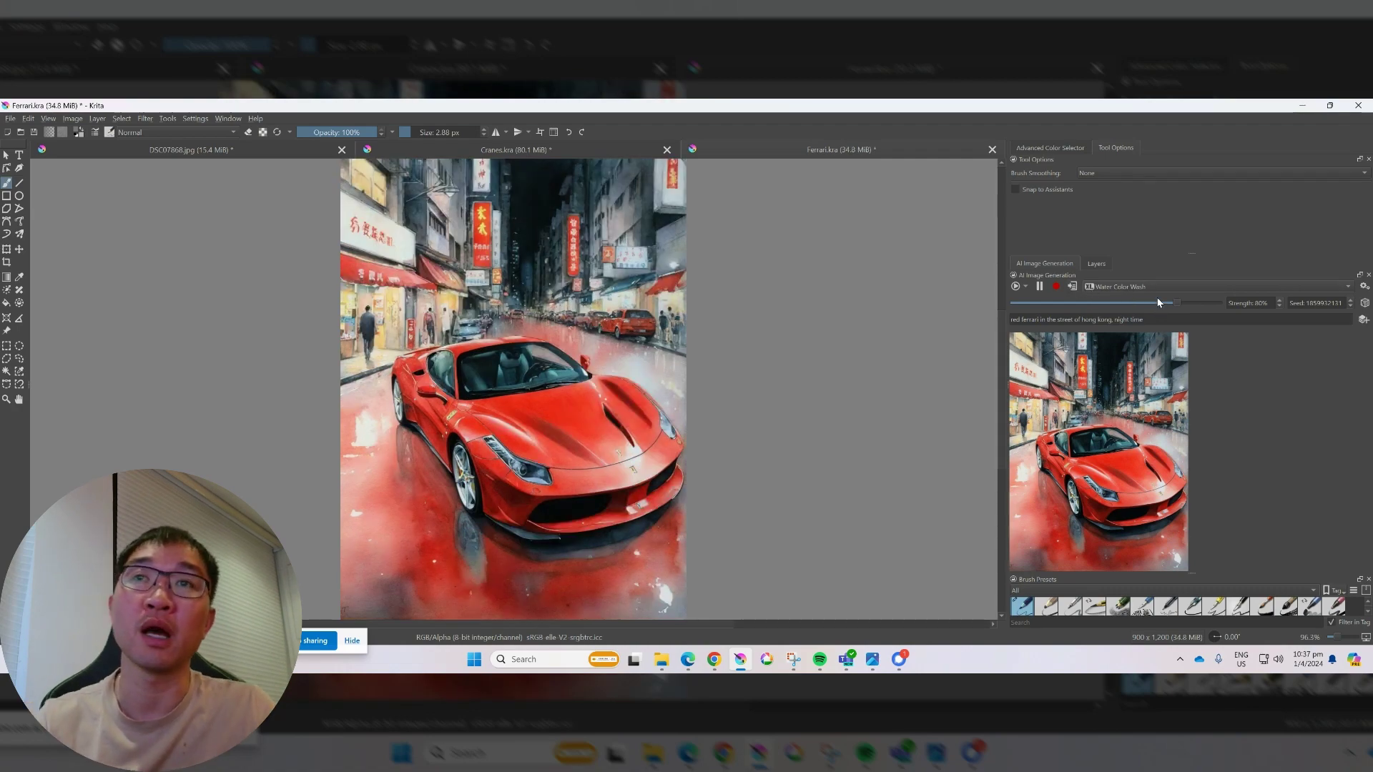
key(ctrl+z)
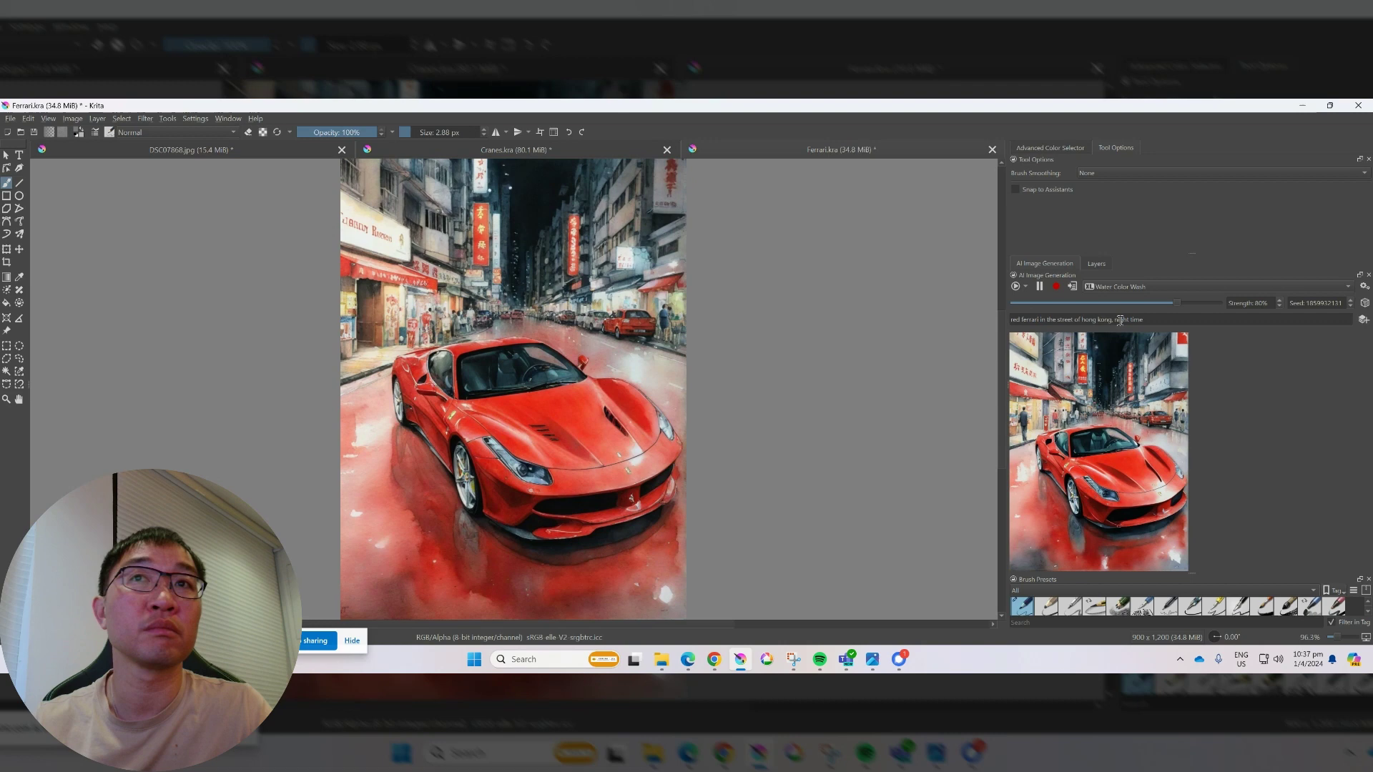
key(ctrl+z)
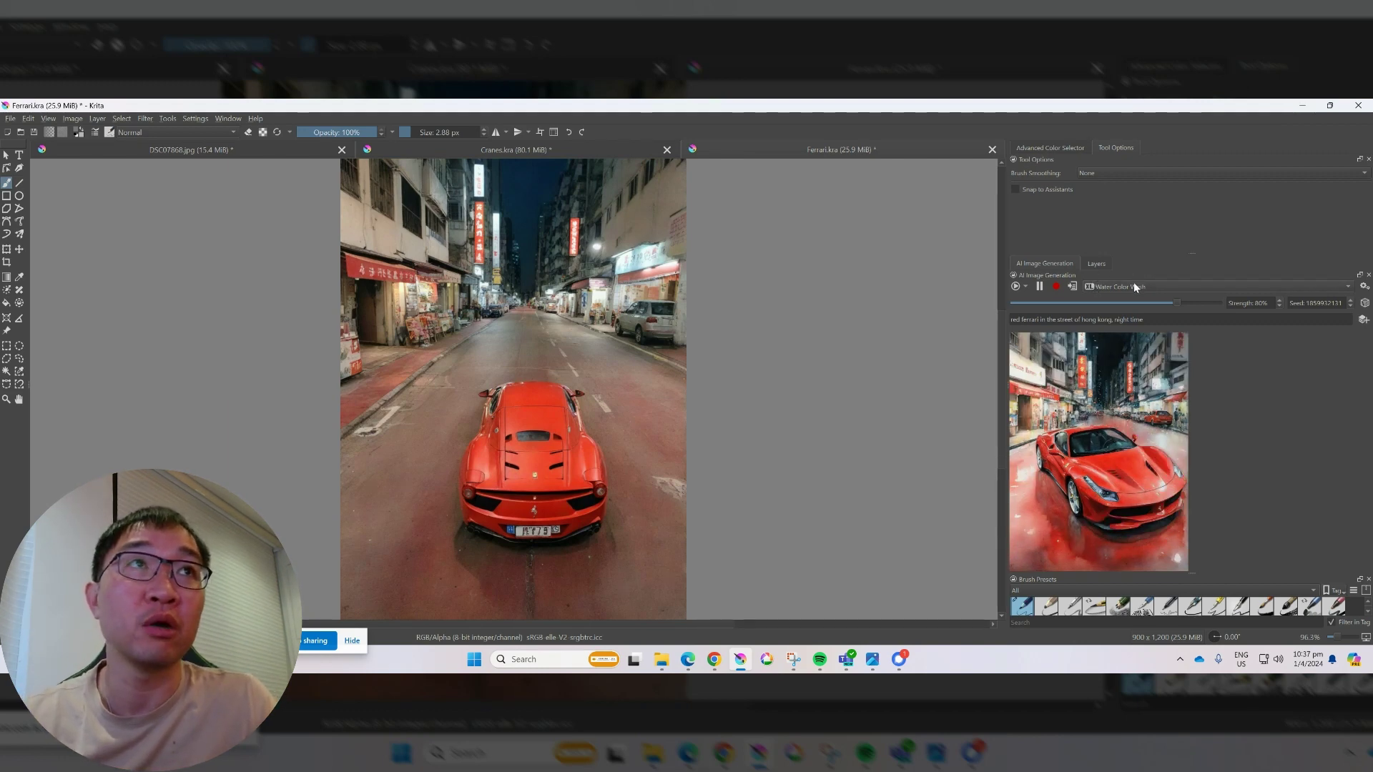
key(ctrl+z)
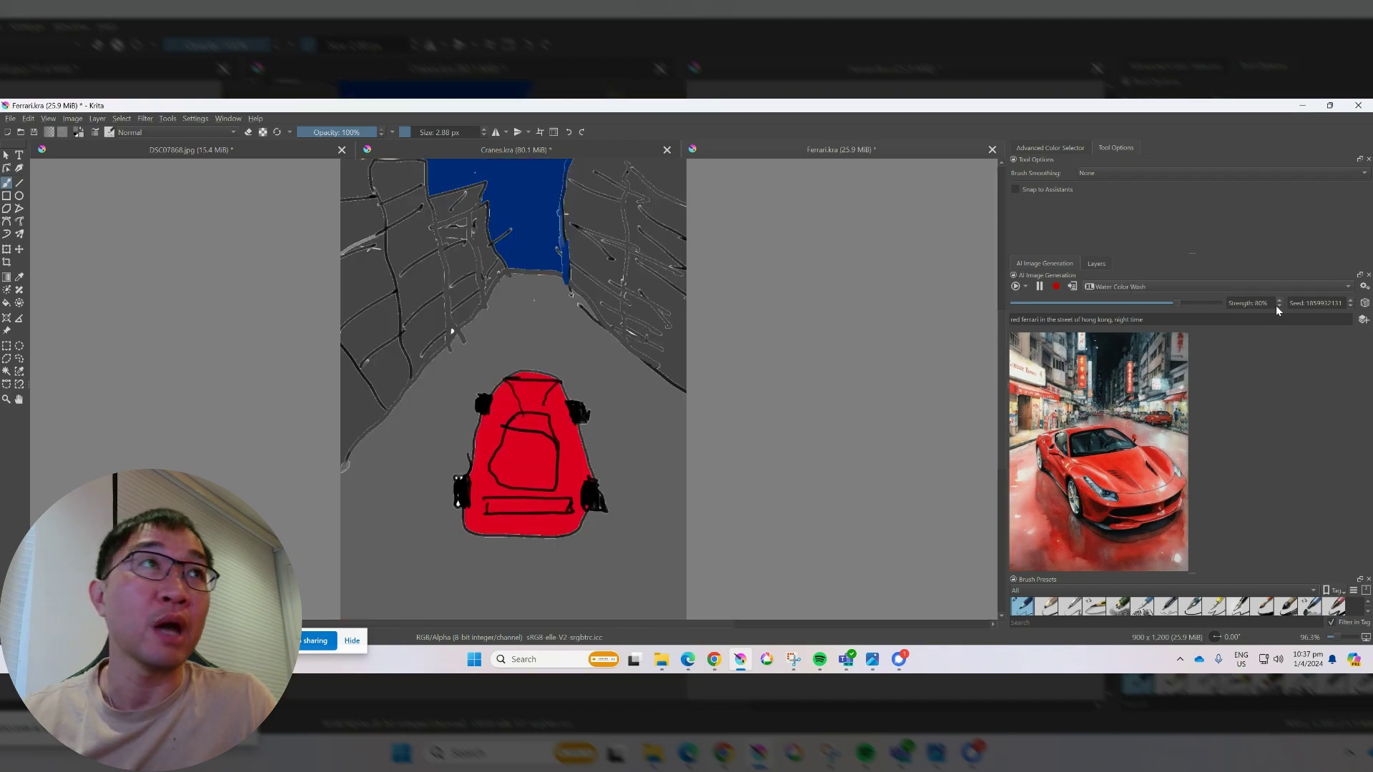
- Open the image diffusion settings and add a new style preset
click(1364, 286)
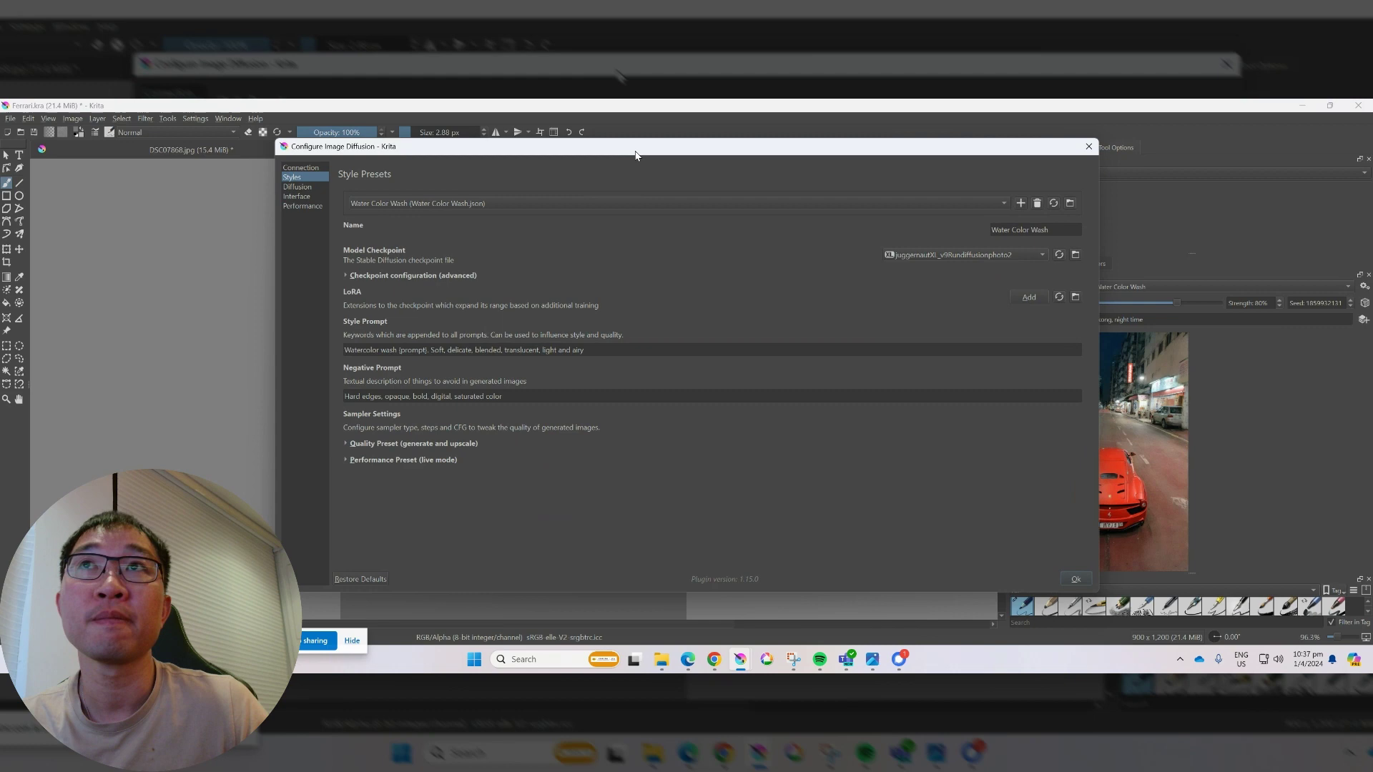
drag(629, 151, 617, 163)
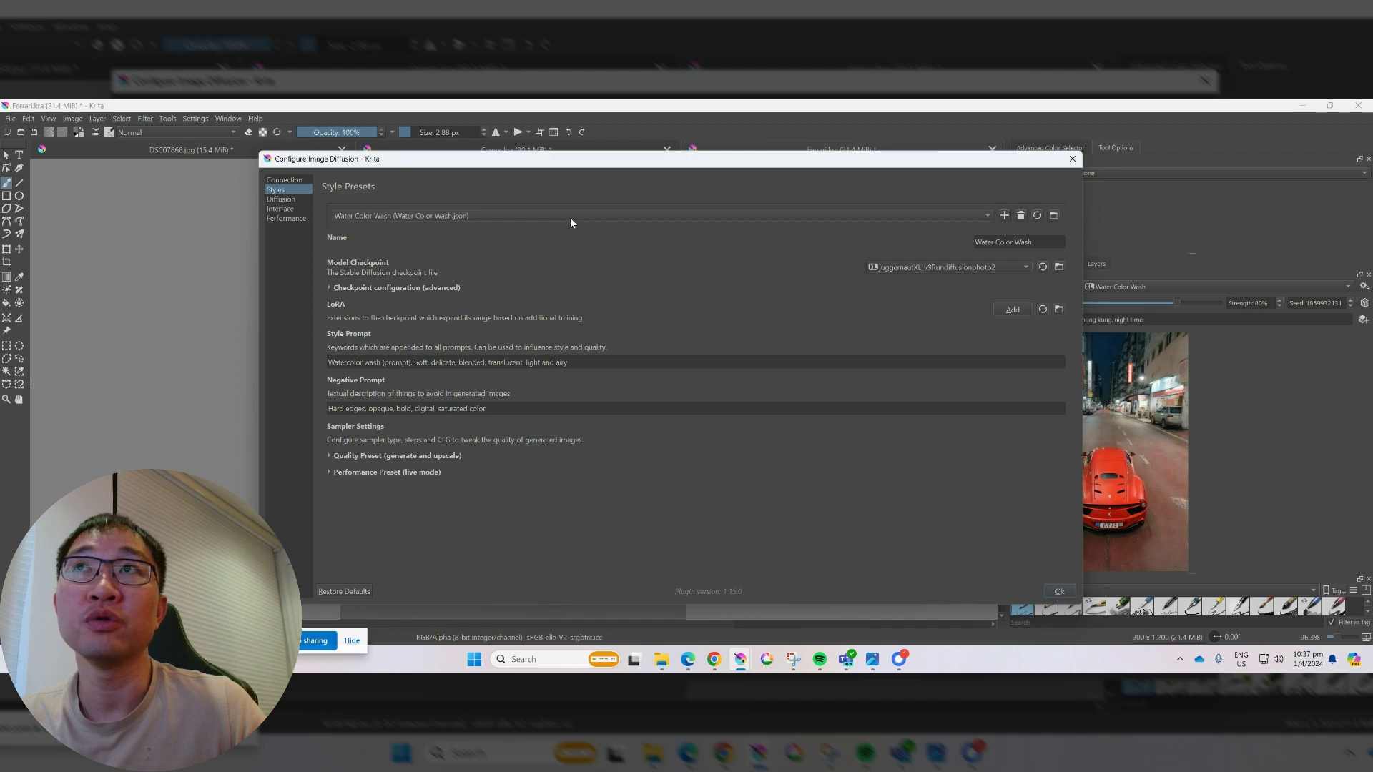
click(1005, 216)
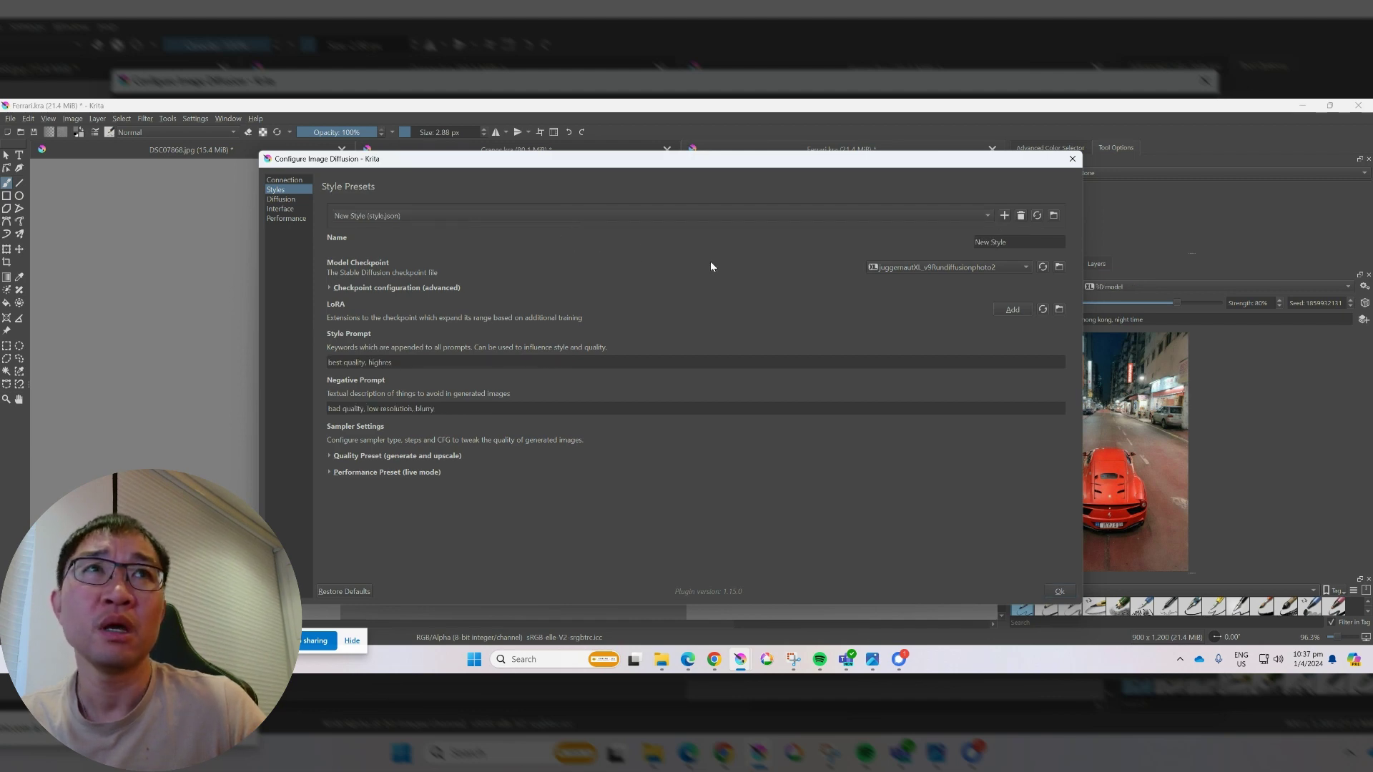
- Set the new preset's model checkpoint to juggernautXL_v9Rundiffusionphoto2
click(957, 272)
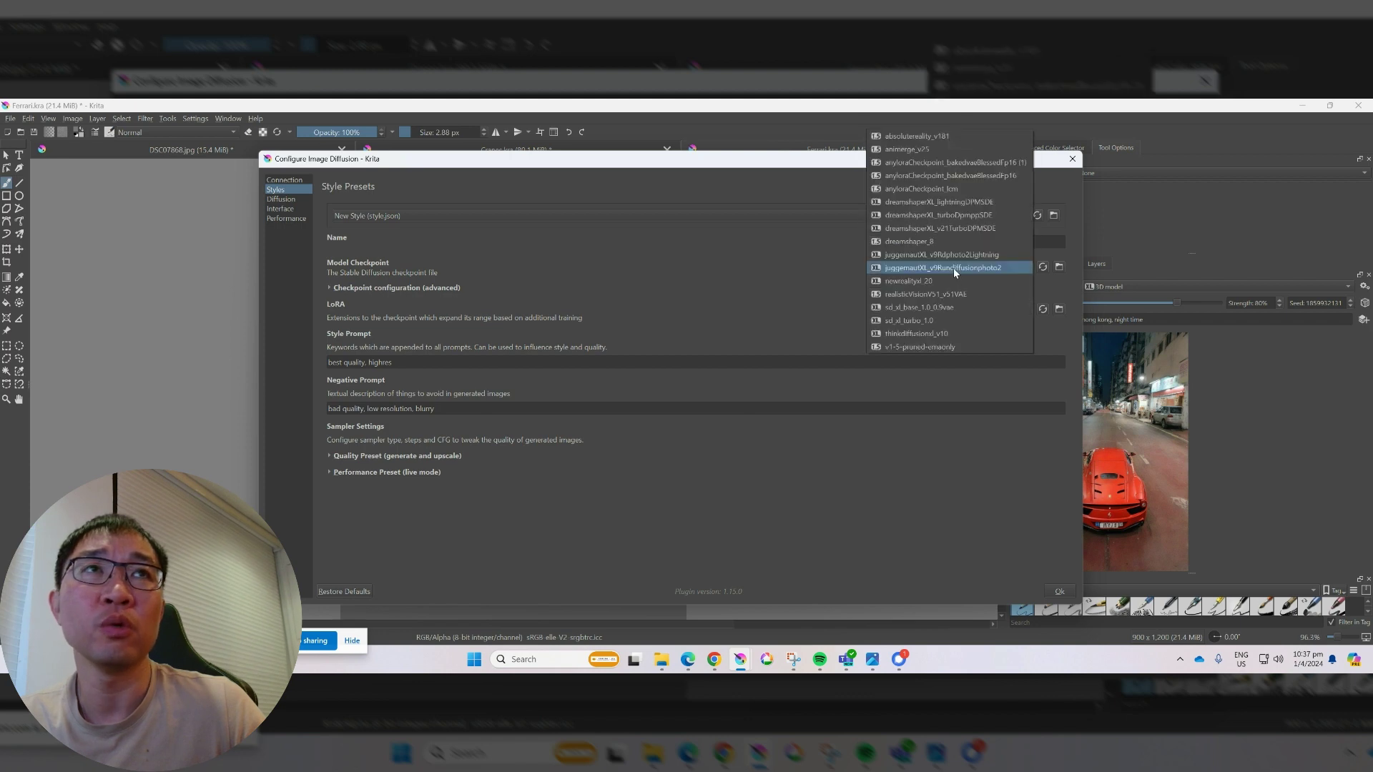
click(955, 268)
click(954, 267)
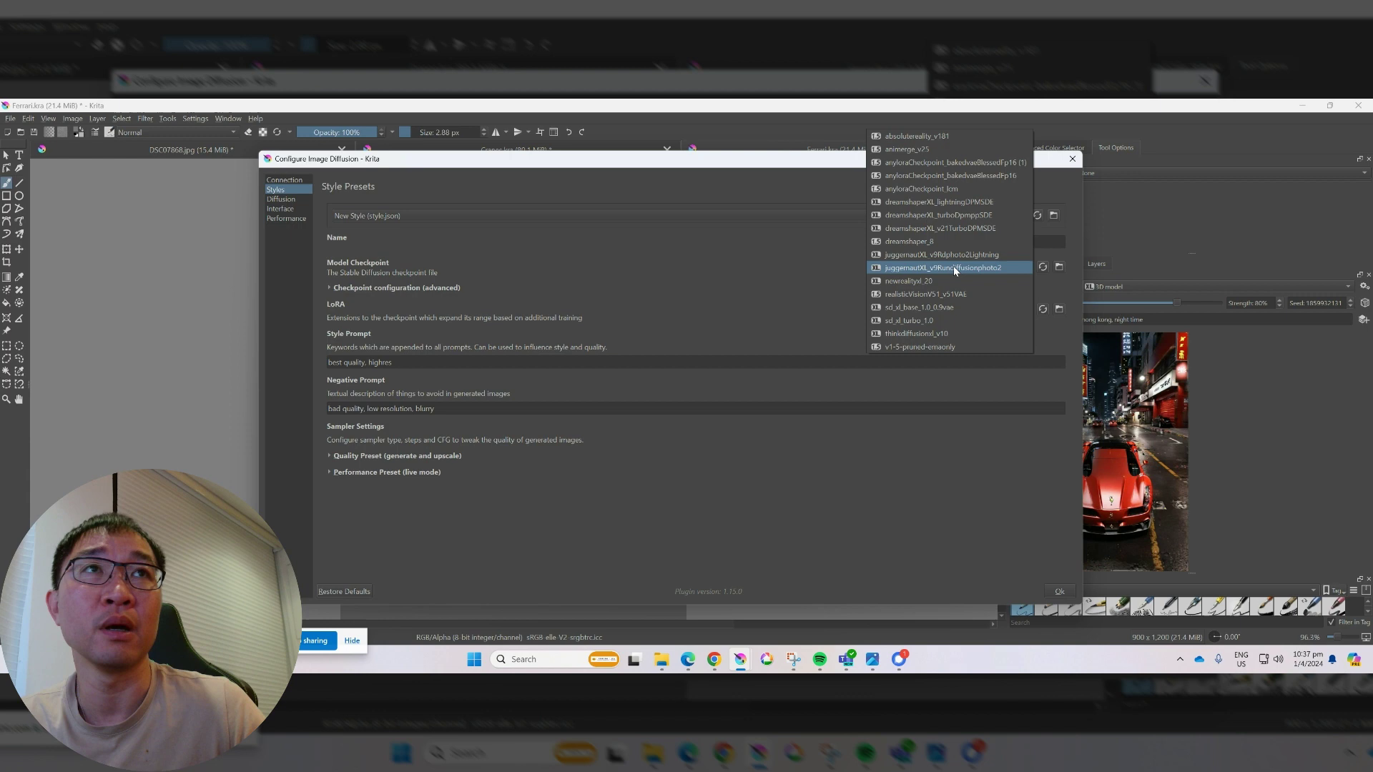
click(954, 267)
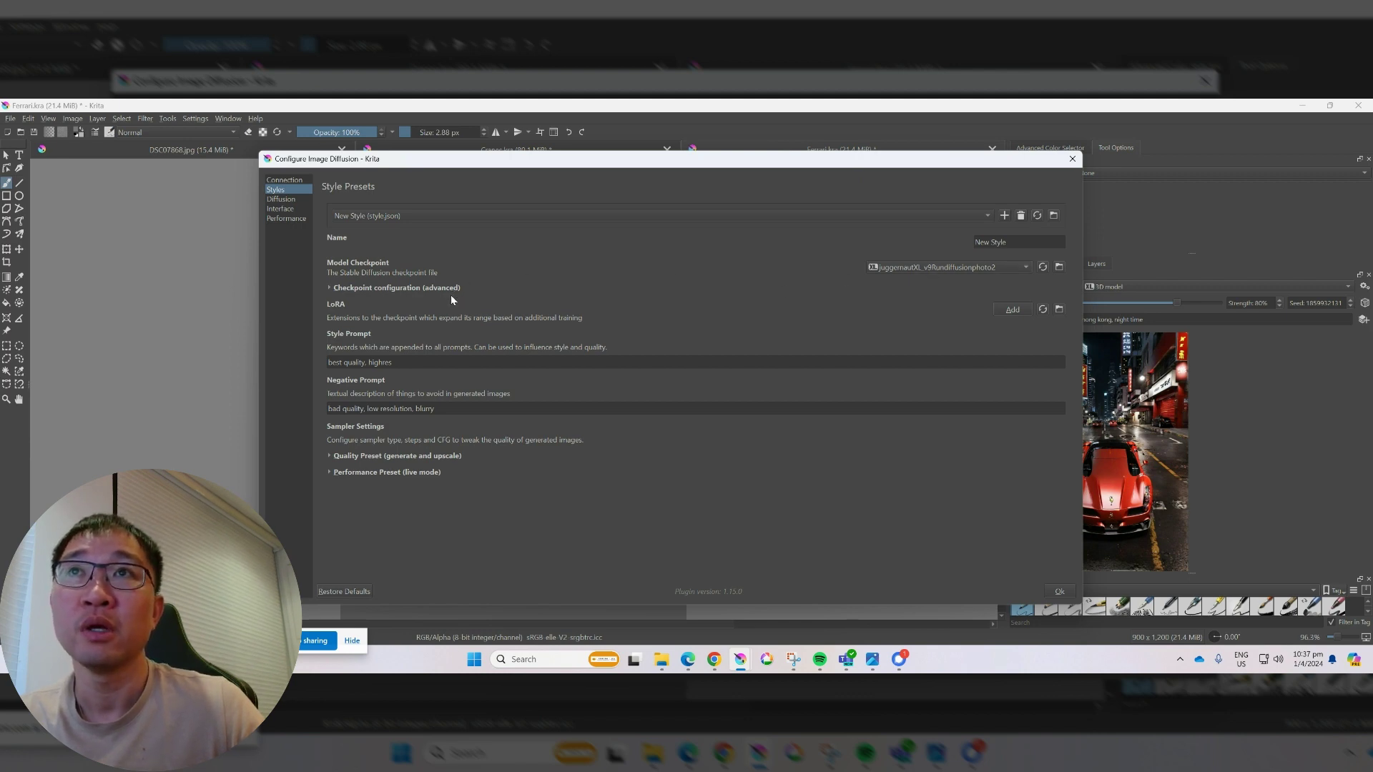
drag(442, 362, 319, 364)
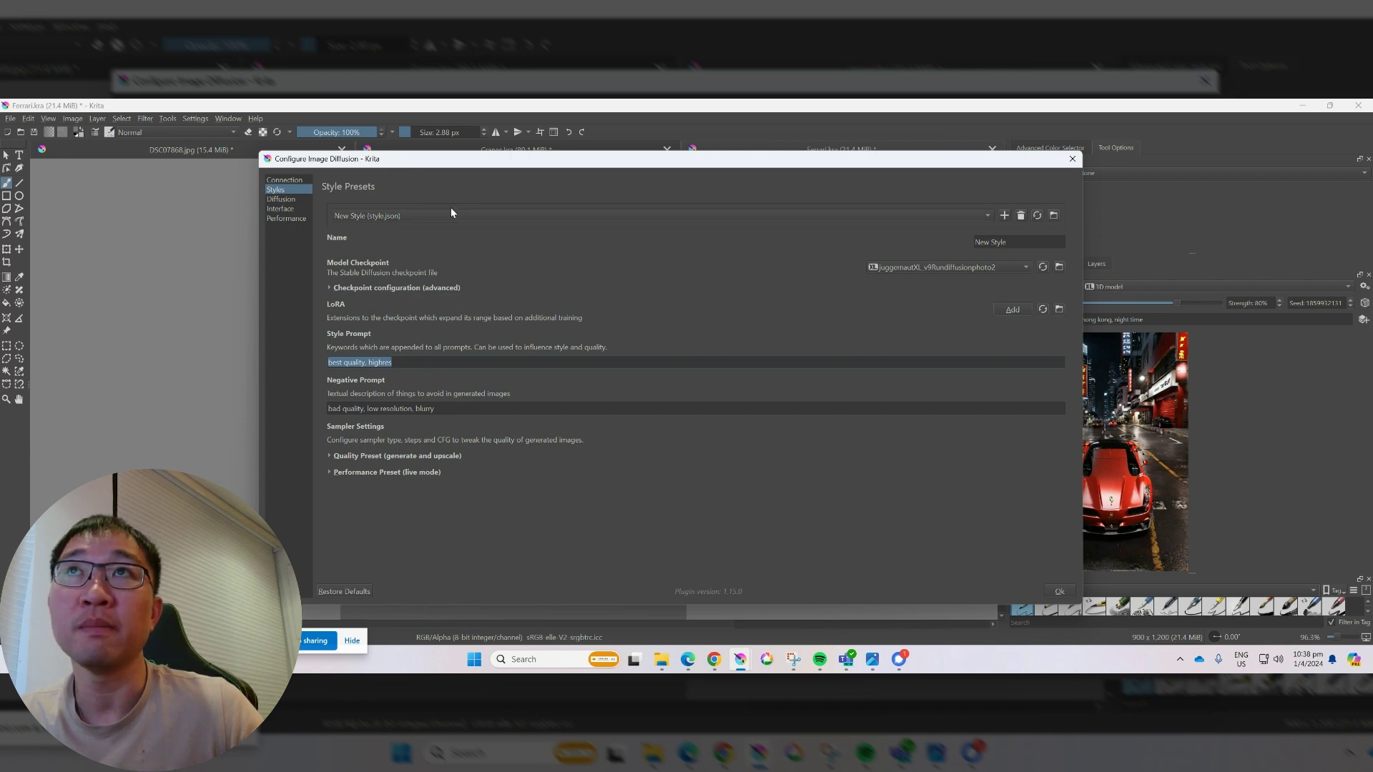
drag(485, 161, 513, 154)
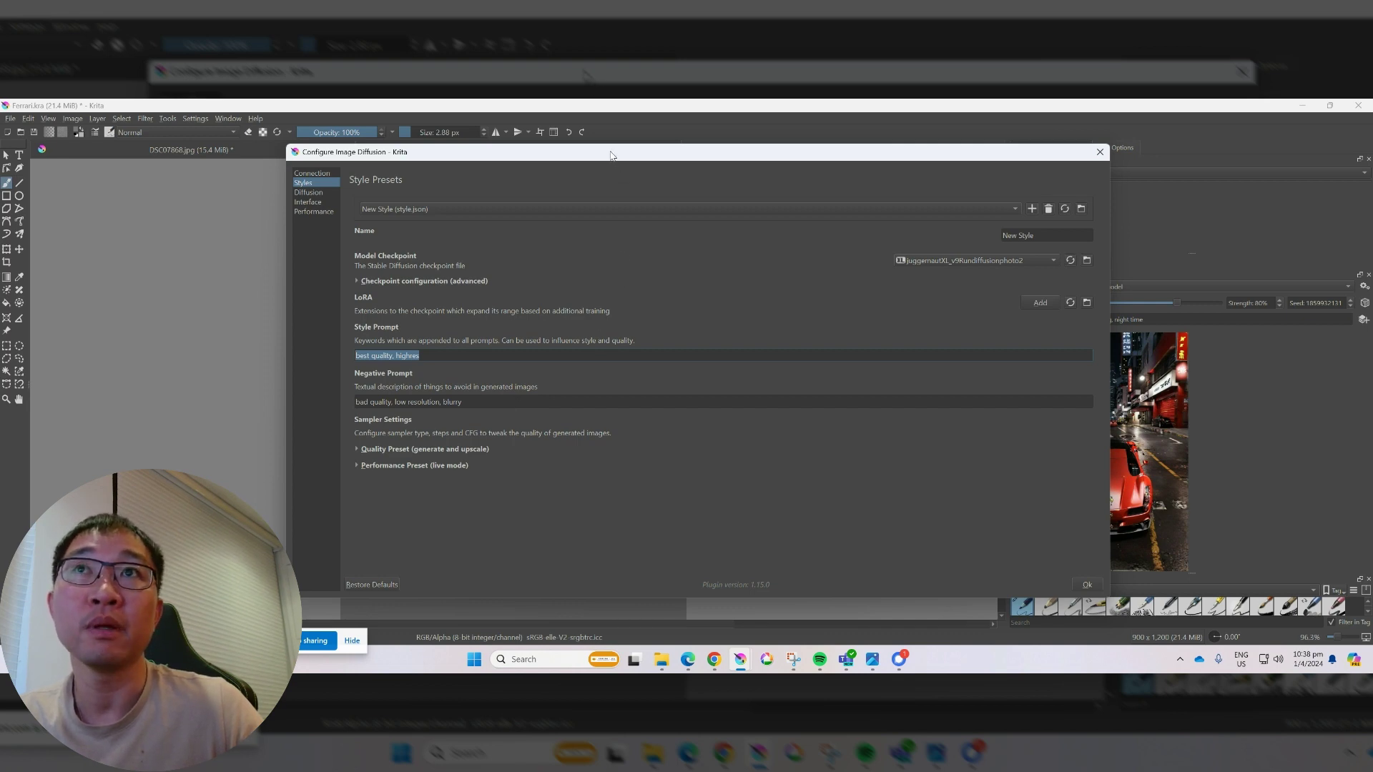
drag(611, 155, 572, 158)
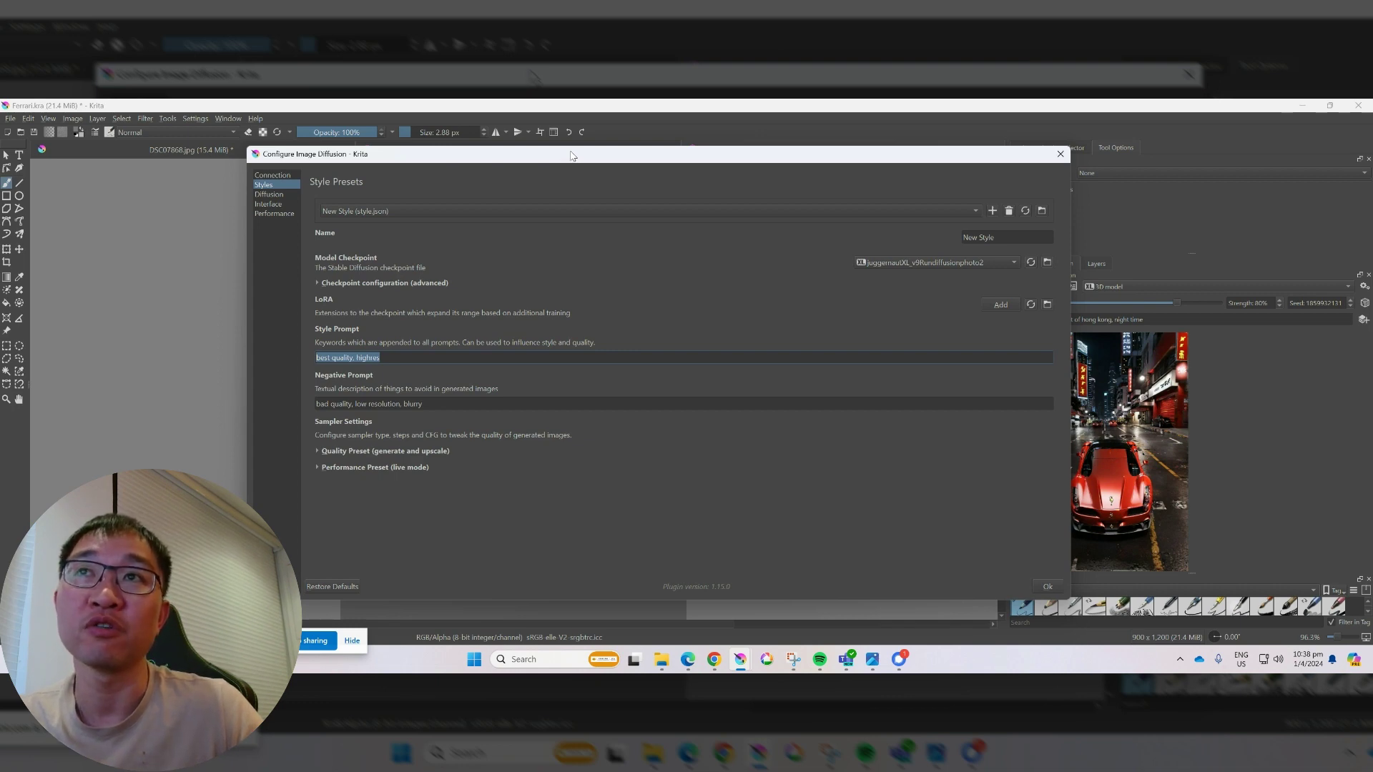
click(1047, 264)
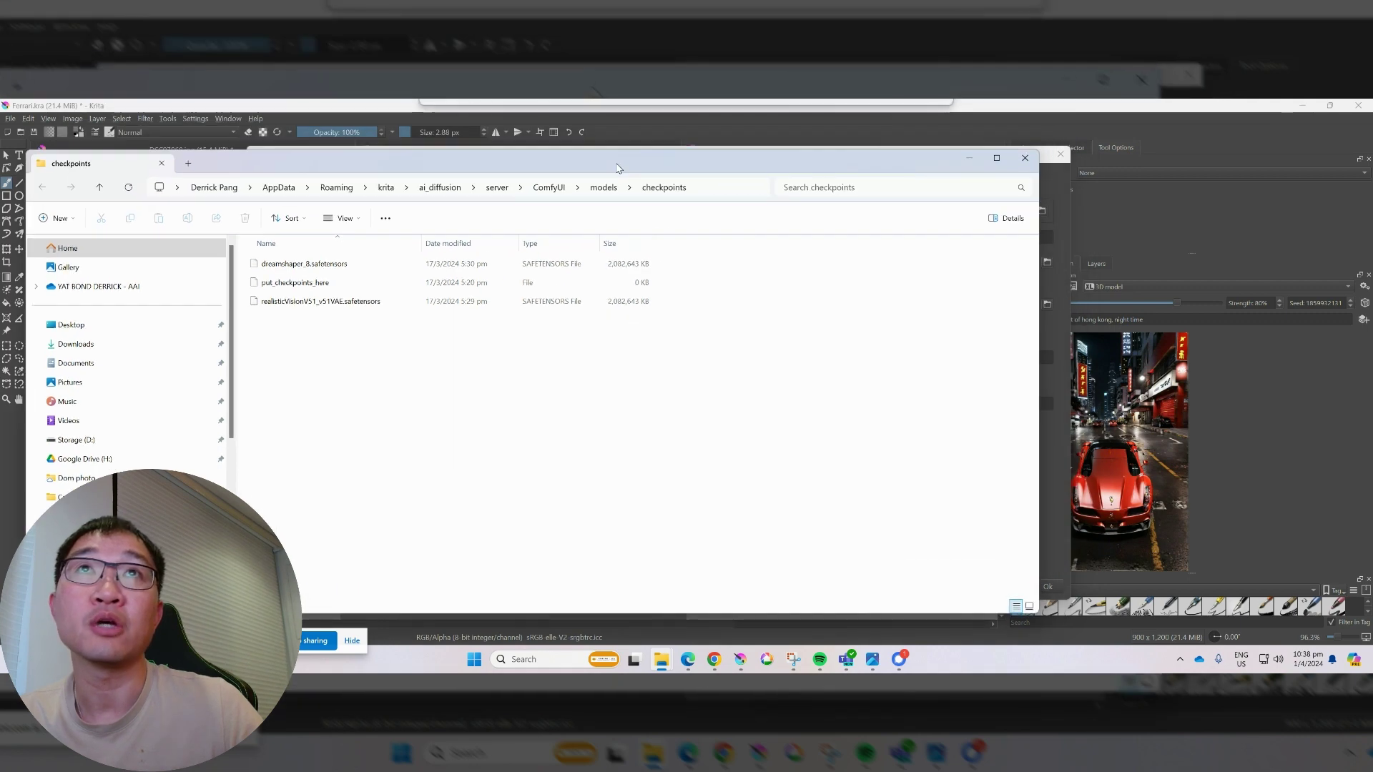
drag(658, 115, 616, 164)
click(1025, 158)
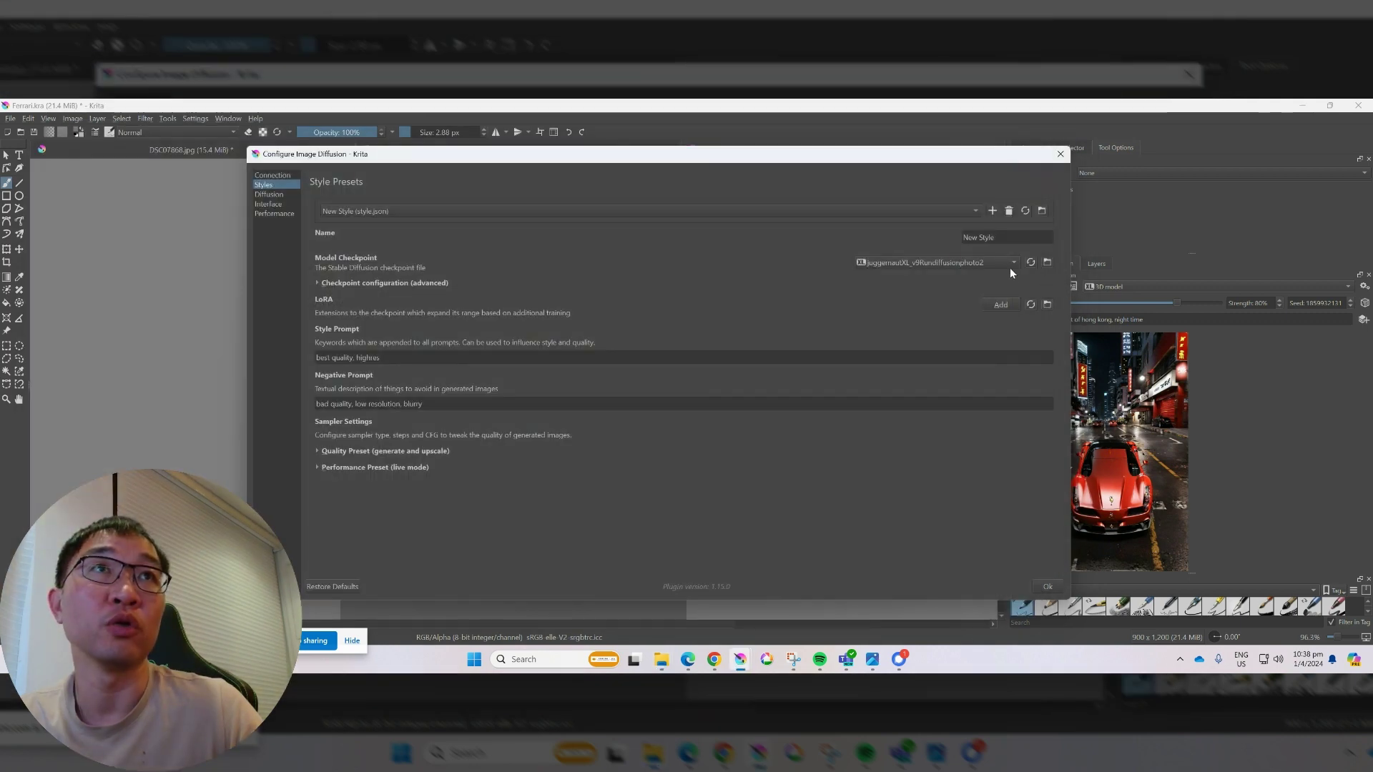
click(1041, 212)
scroll(784, 336, down, 2)
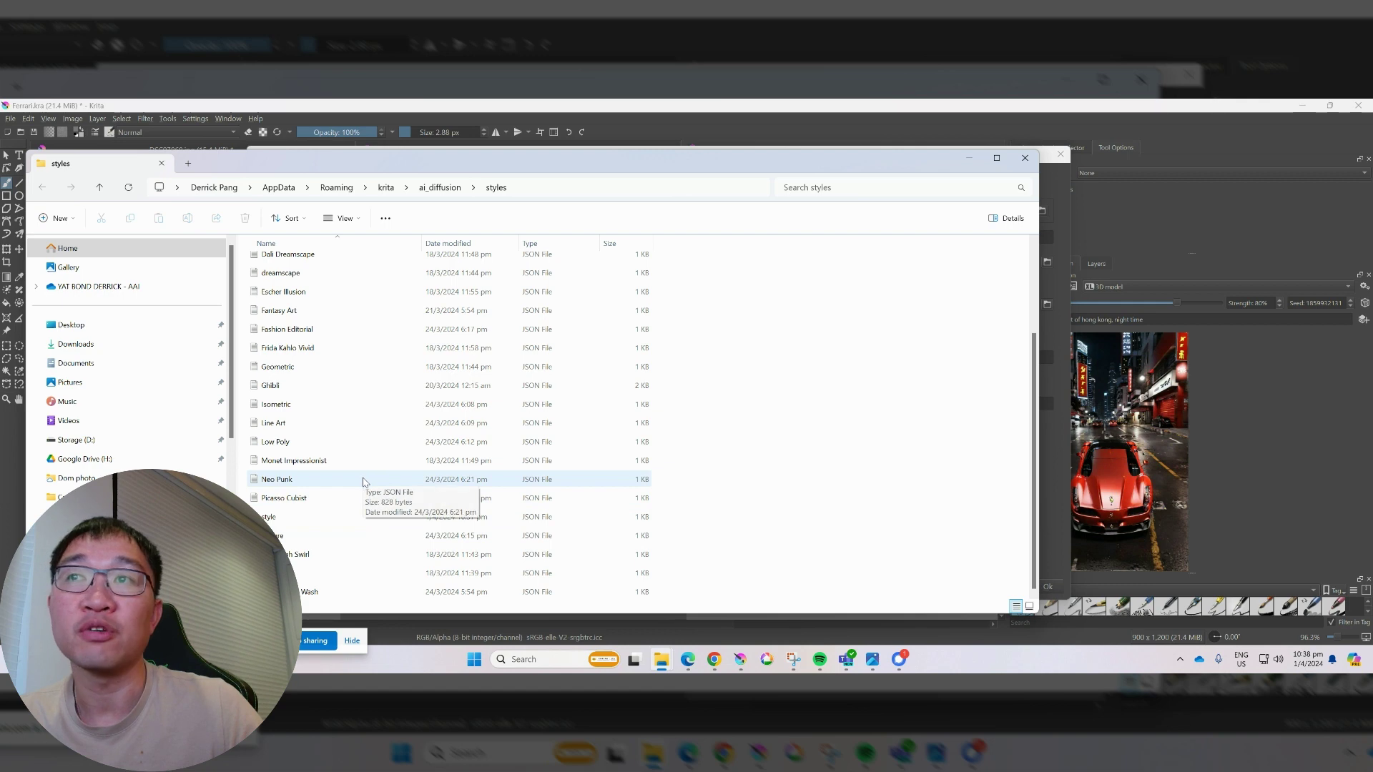
drag(629, 163, 696, 508)
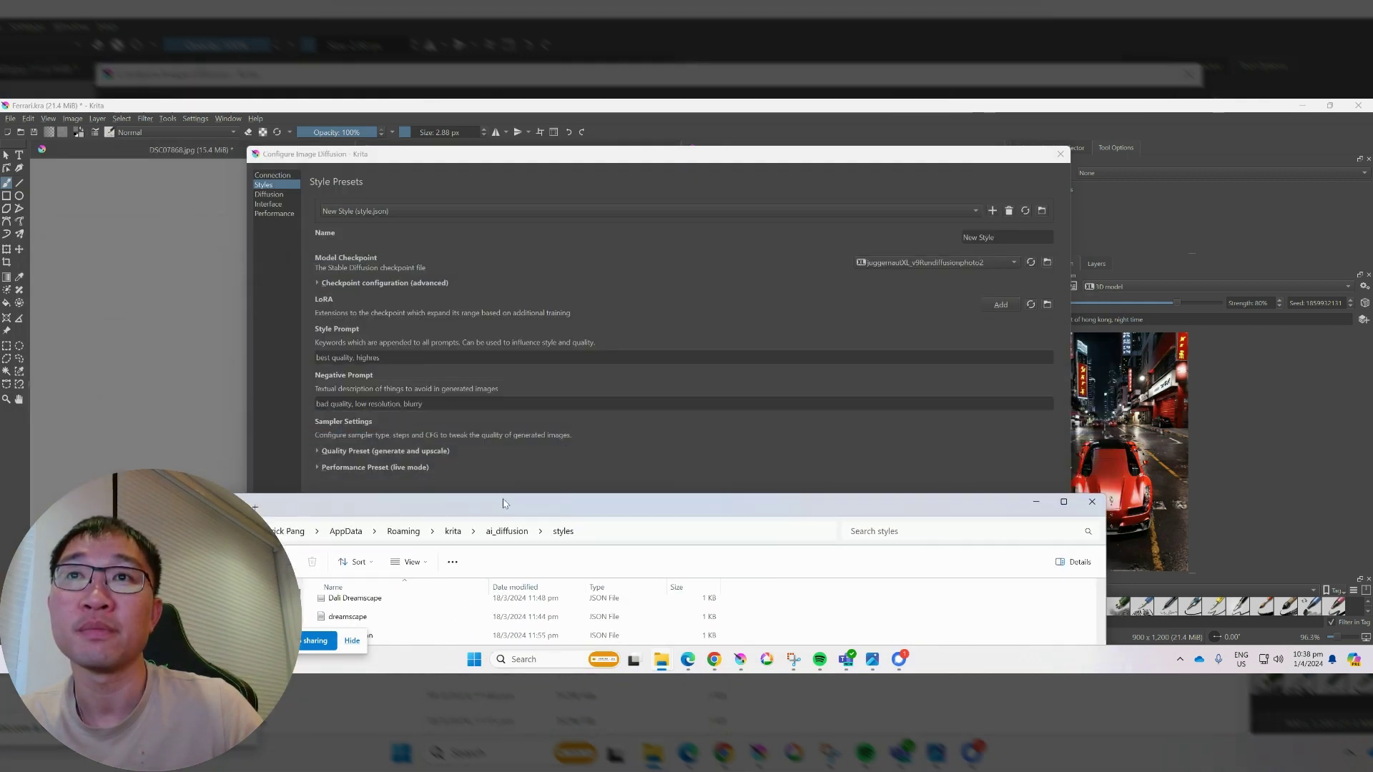
drag(503, 503, 439, 182)
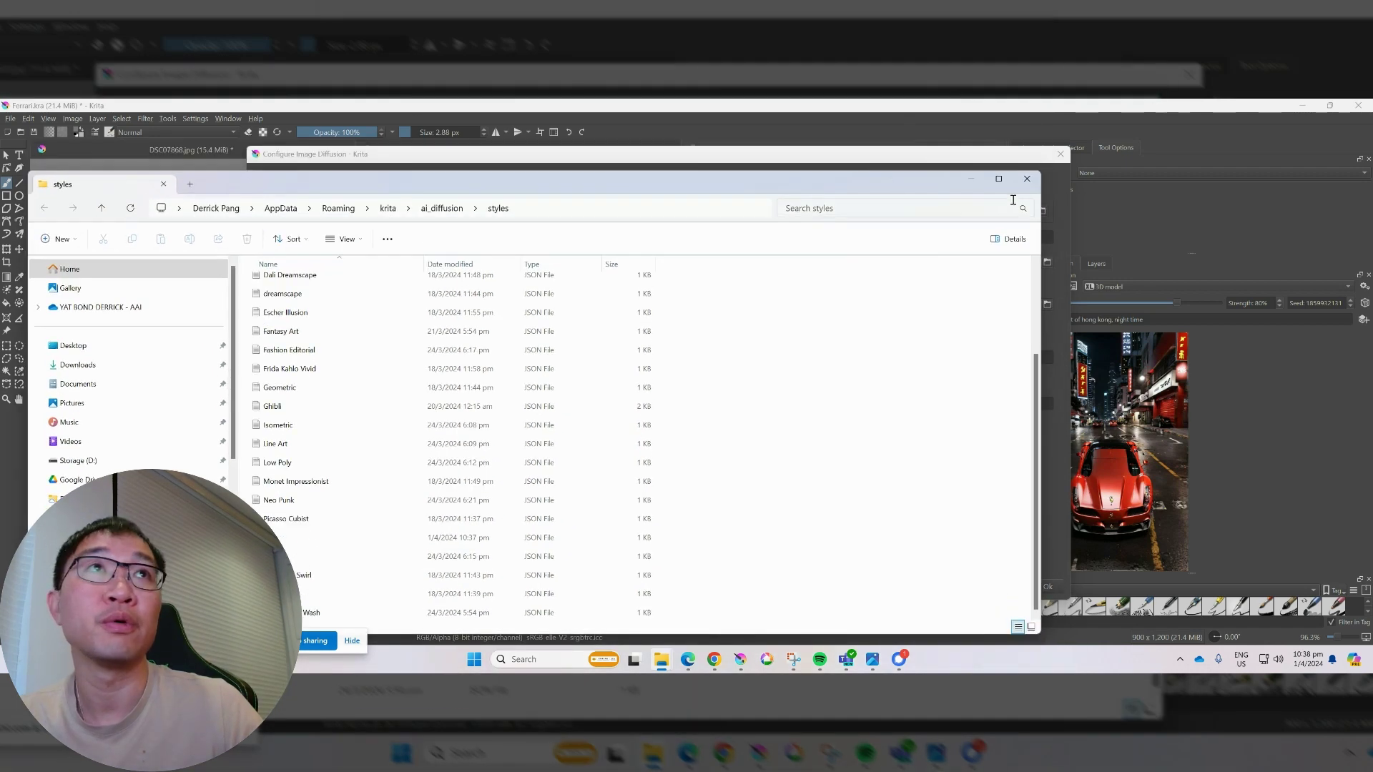
click(1027, 179)
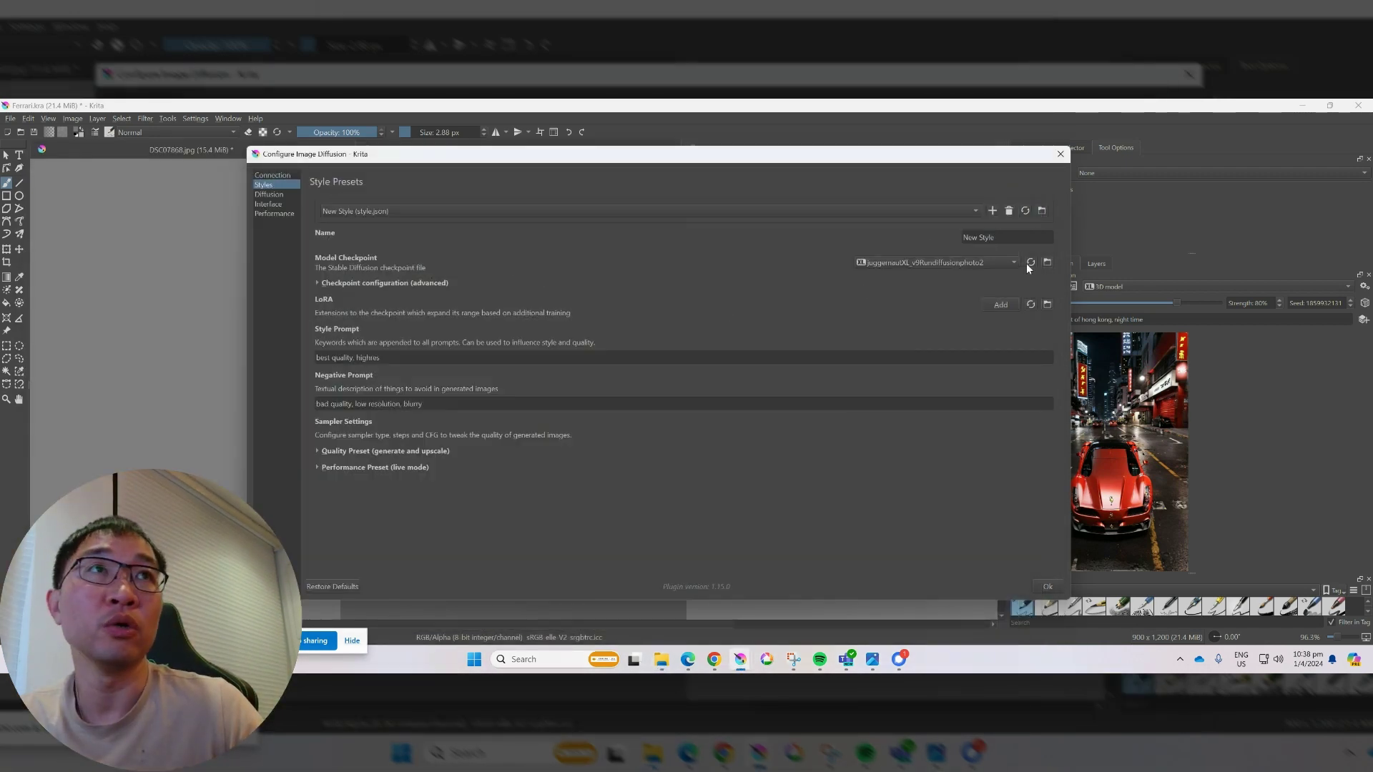
click(1046, 262)
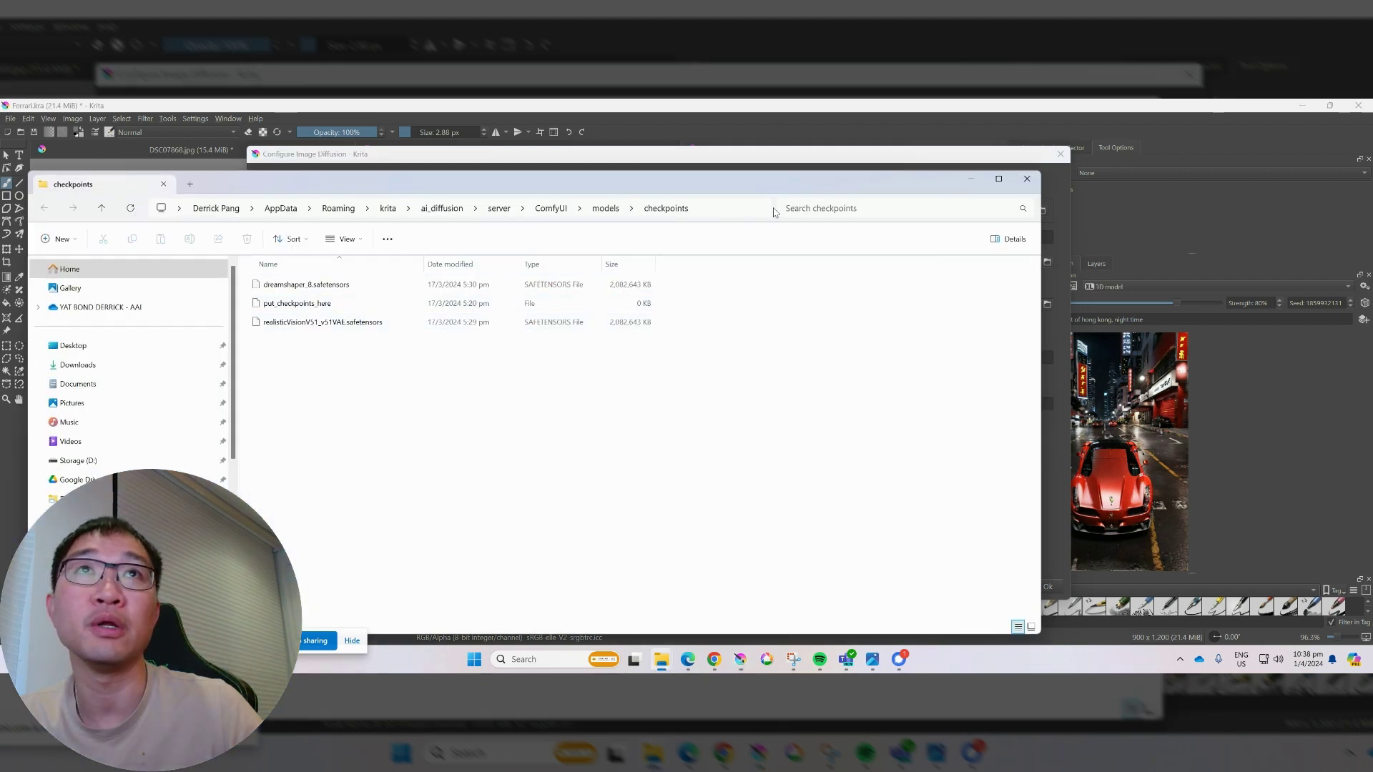
click(1027, 179)
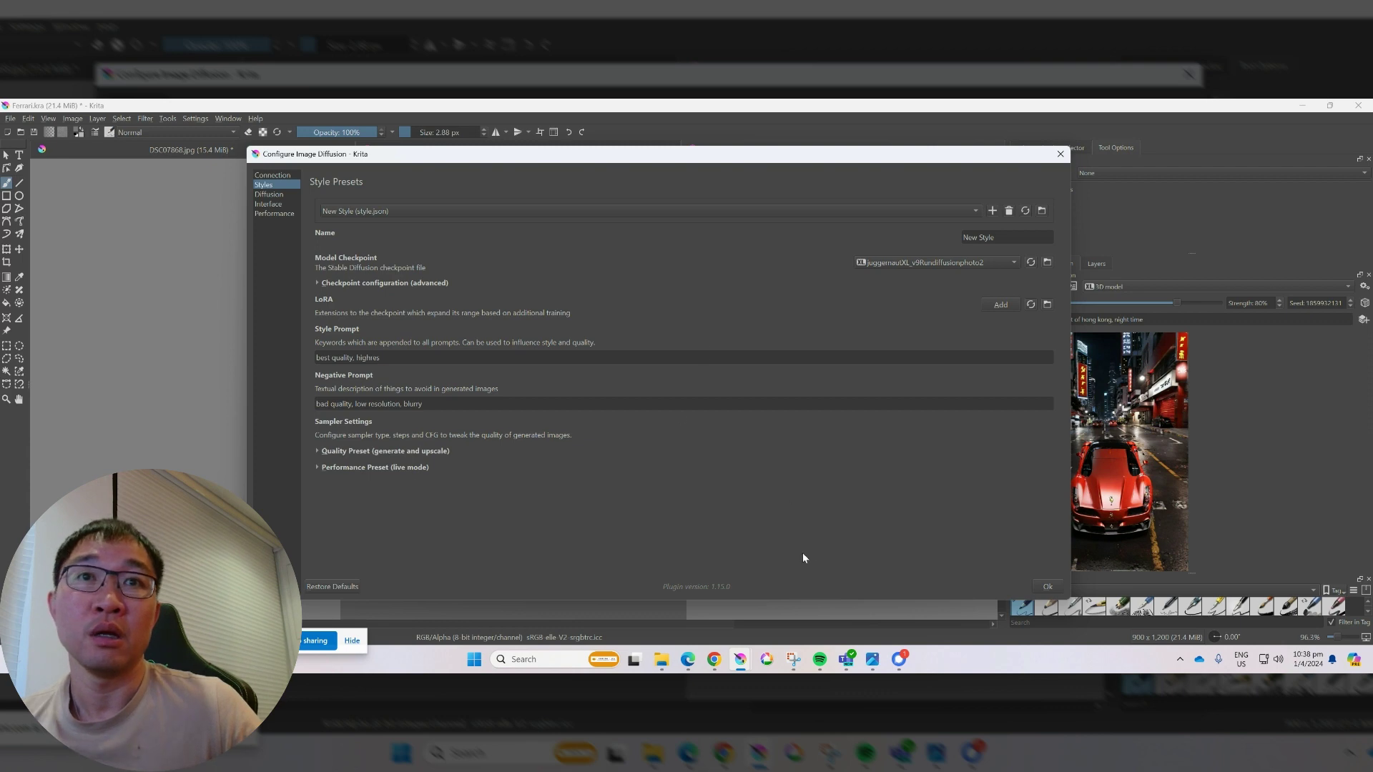
- Close the diffusion settings, choose Water Color Wash, and apply the Ferrari street render to Crane.kra
click(1065, 155)
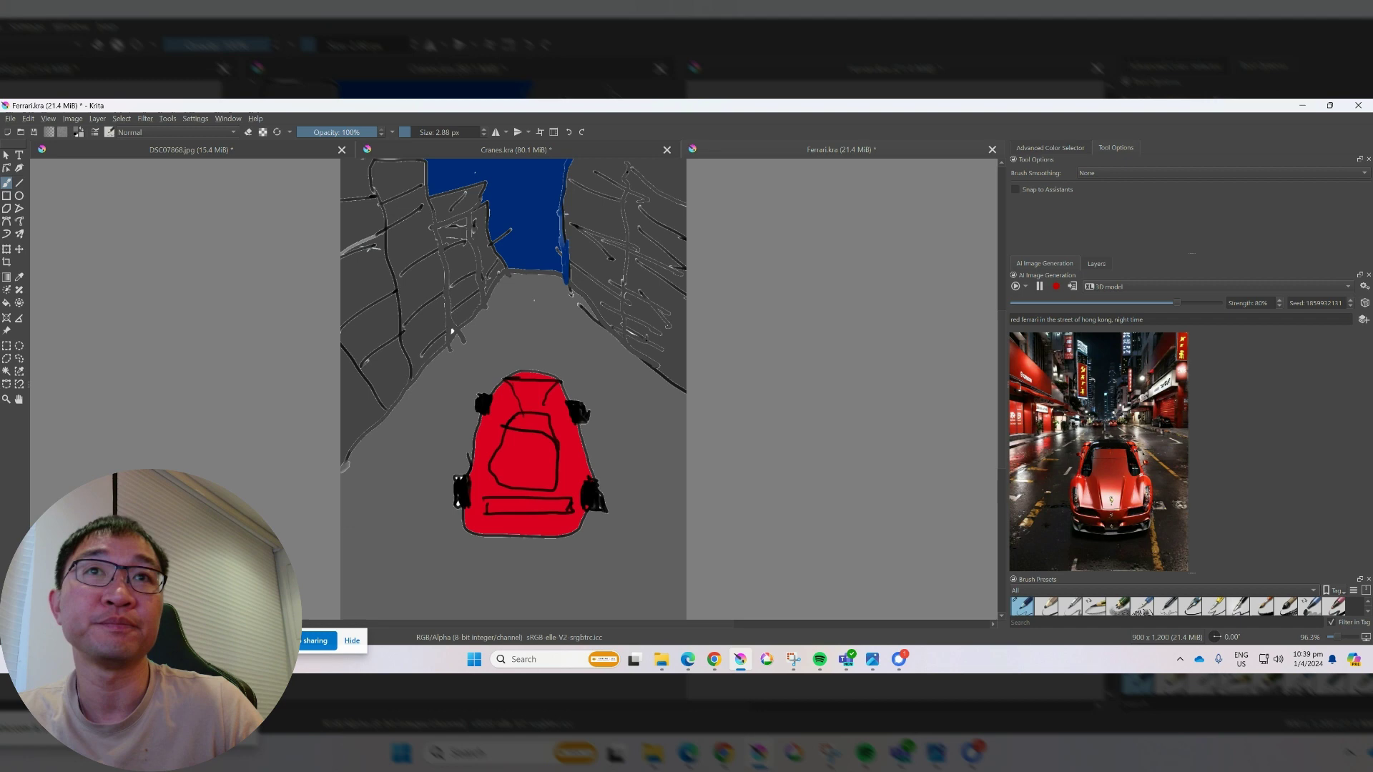
click(1100, 289)
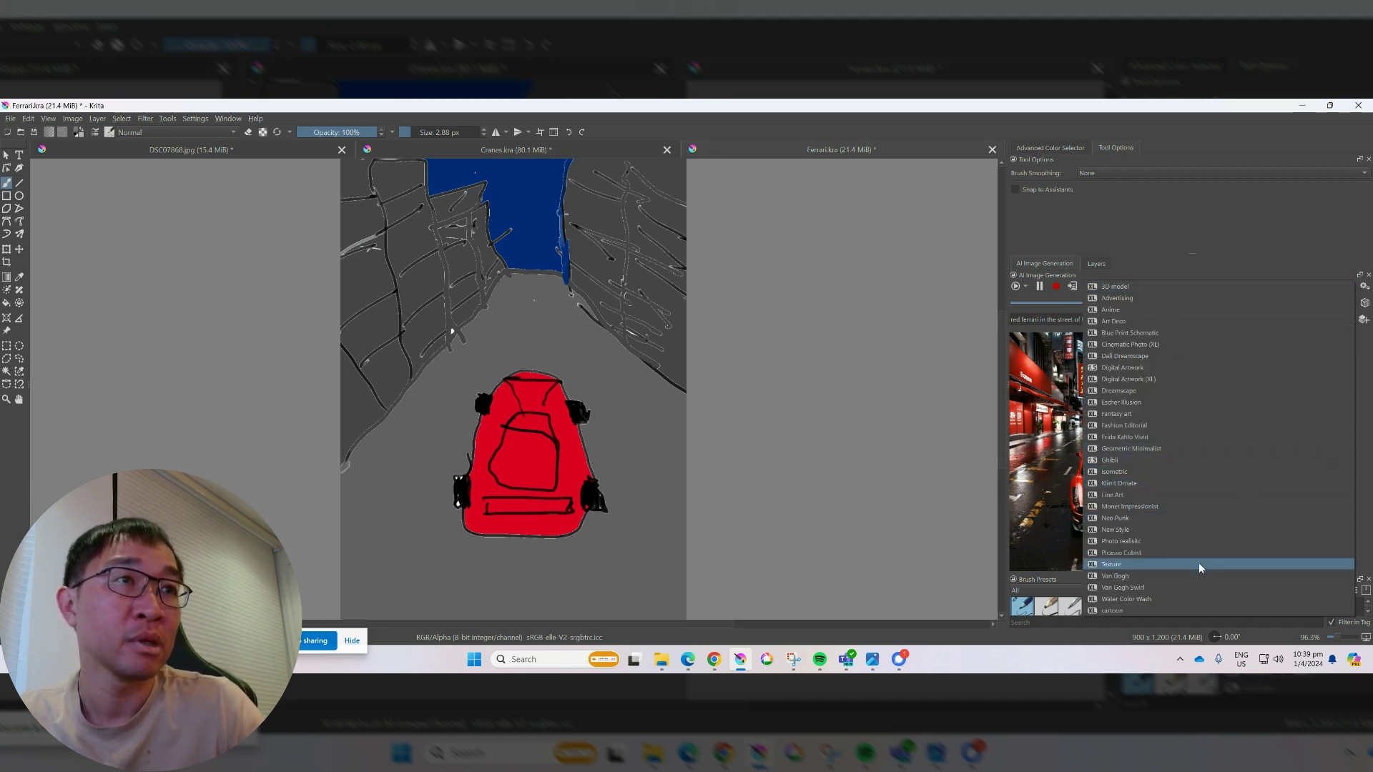
click(1207, 600)
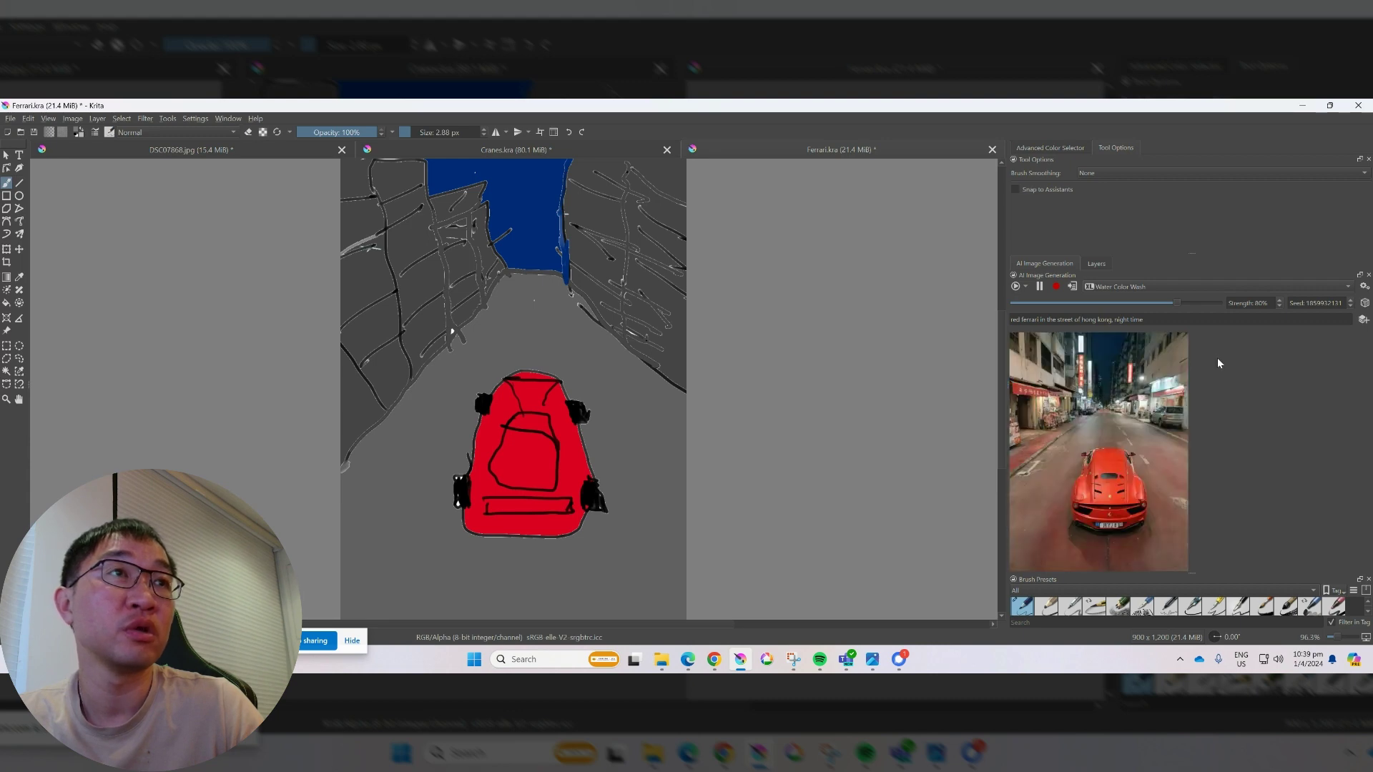
click(1072, 286)
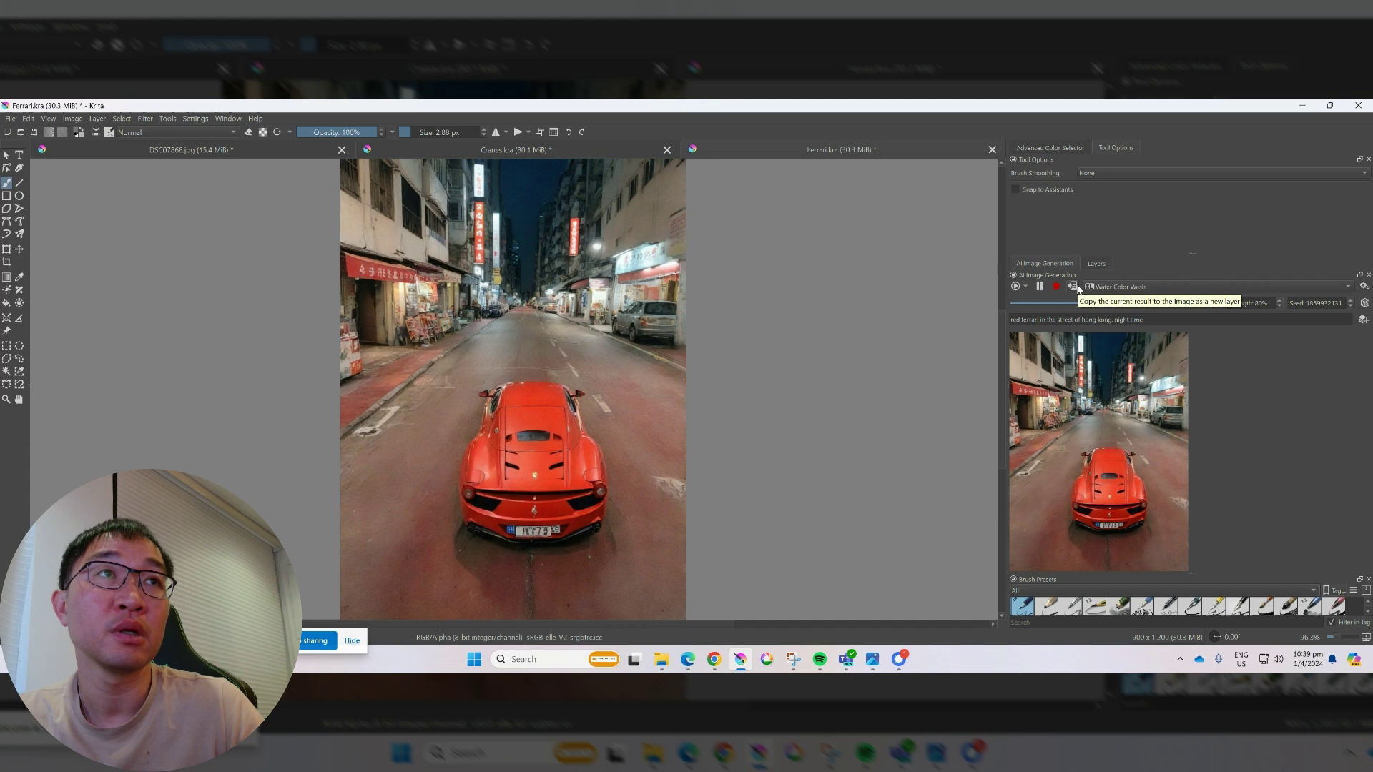
- Copy the watercolour front-facing Ferrari render to the canvas as a new layer and view the layers
click(1074, 288)
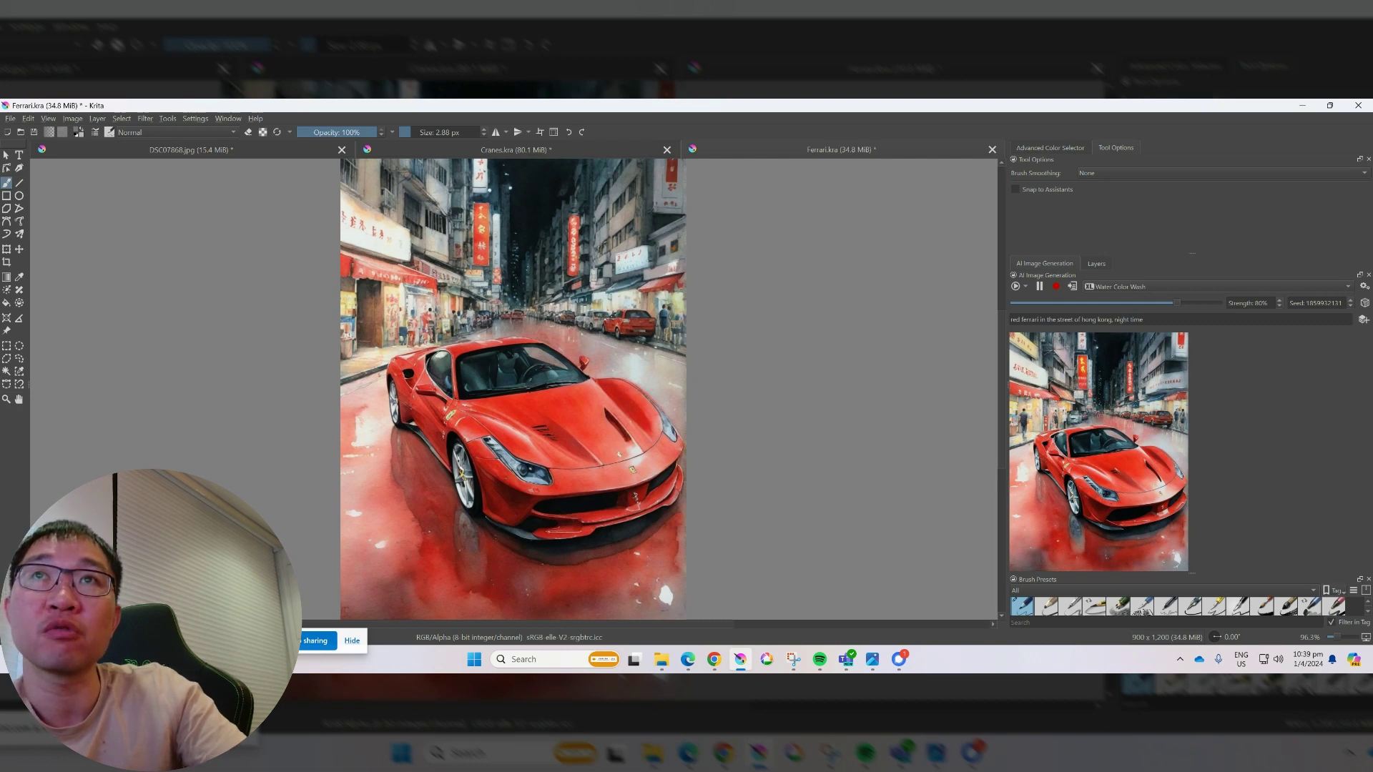
click(1095, 266)
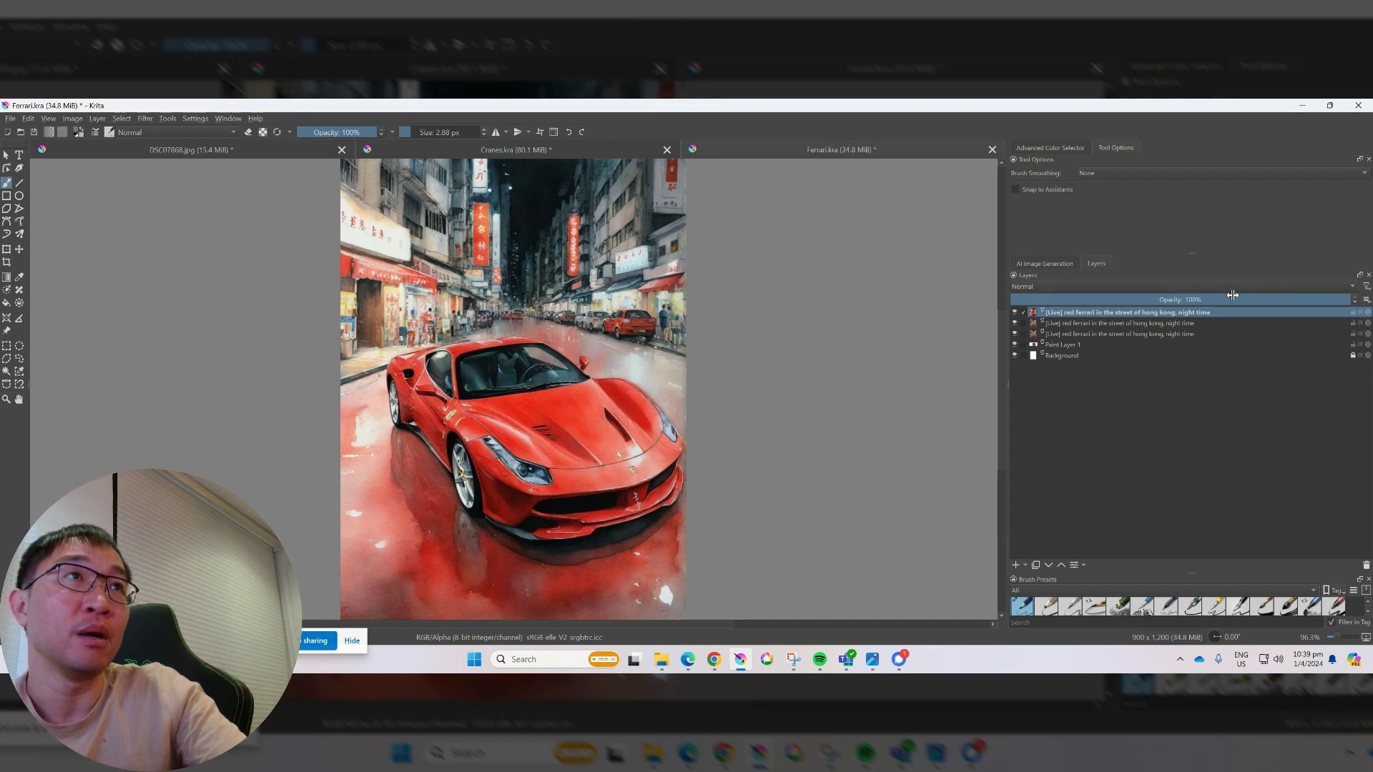
- Add a new paint layer on top and pick a brush enlarged to about 49.5 px
click(1016, 566)
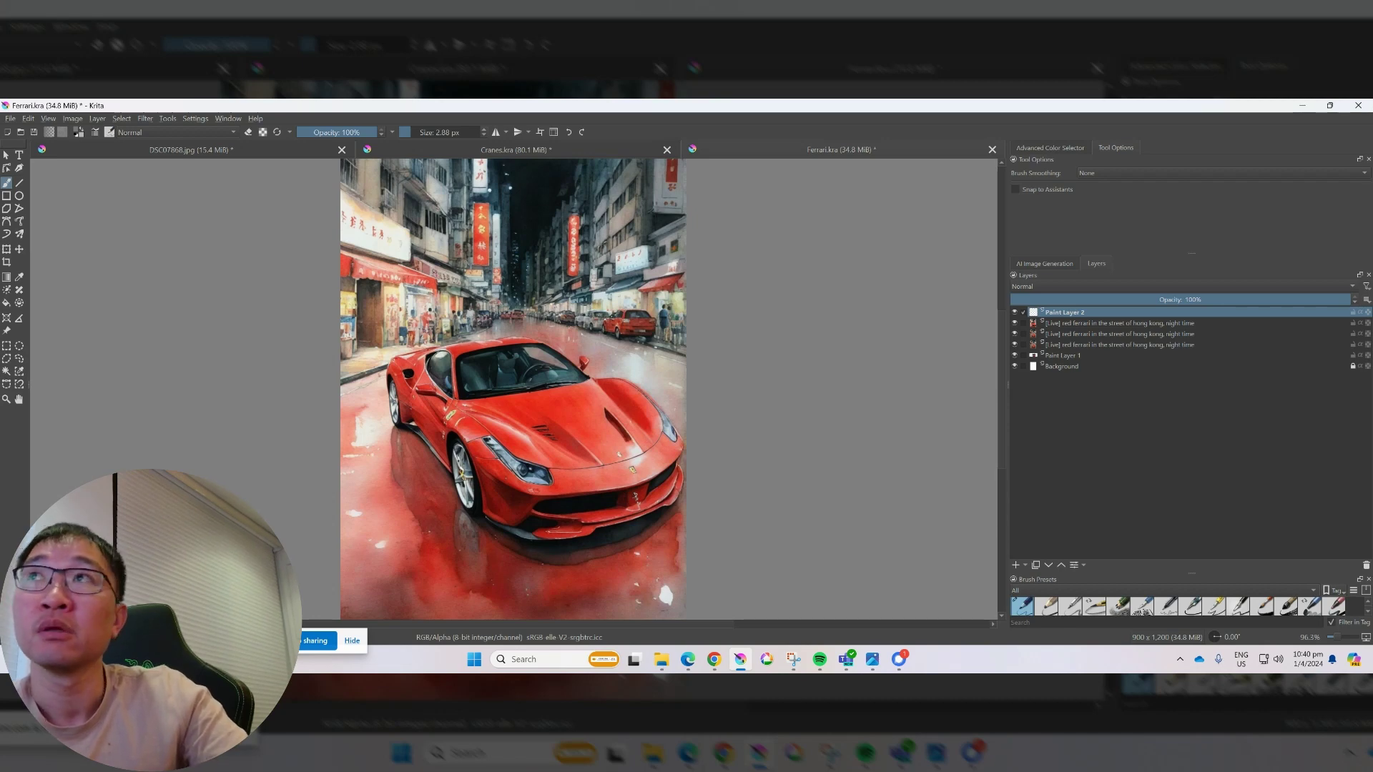
right_click(489, 243)
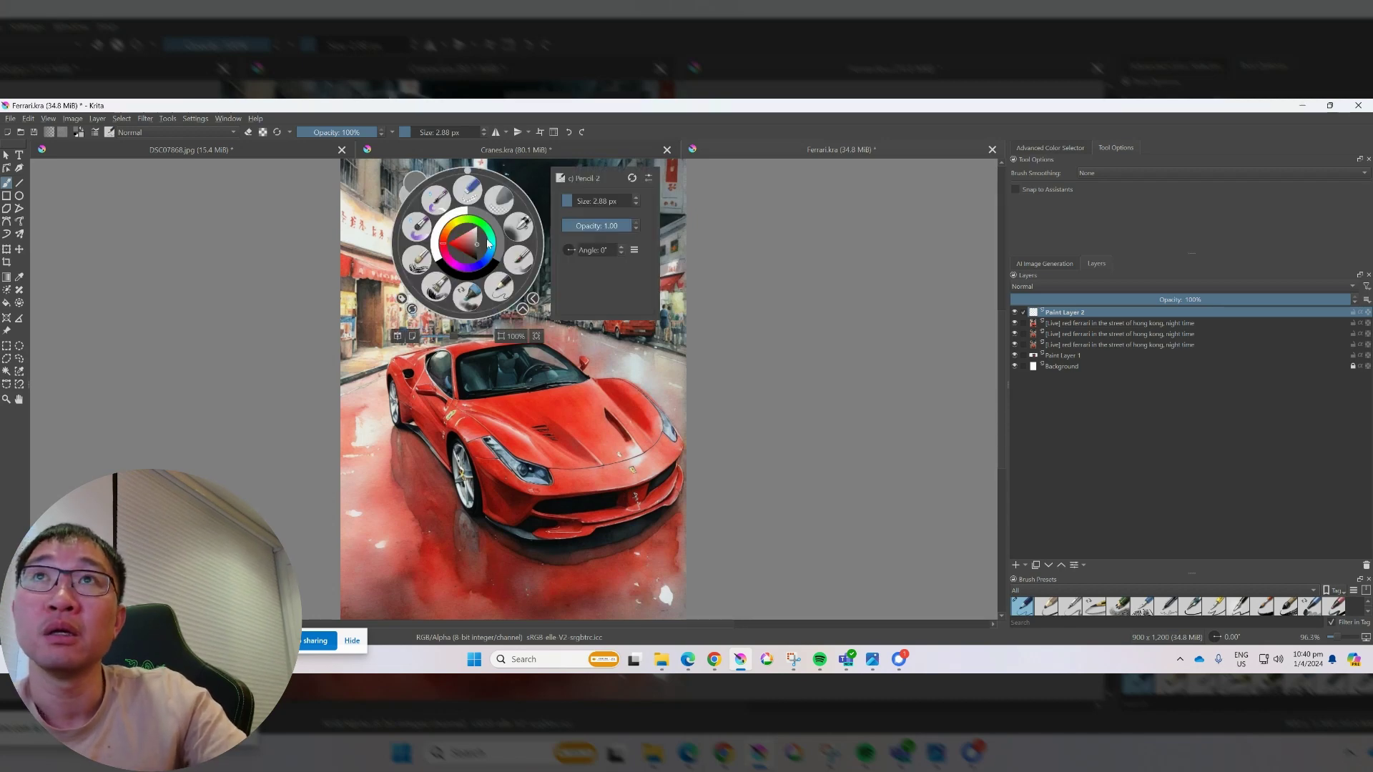
drag(461, 228, 452, 224)
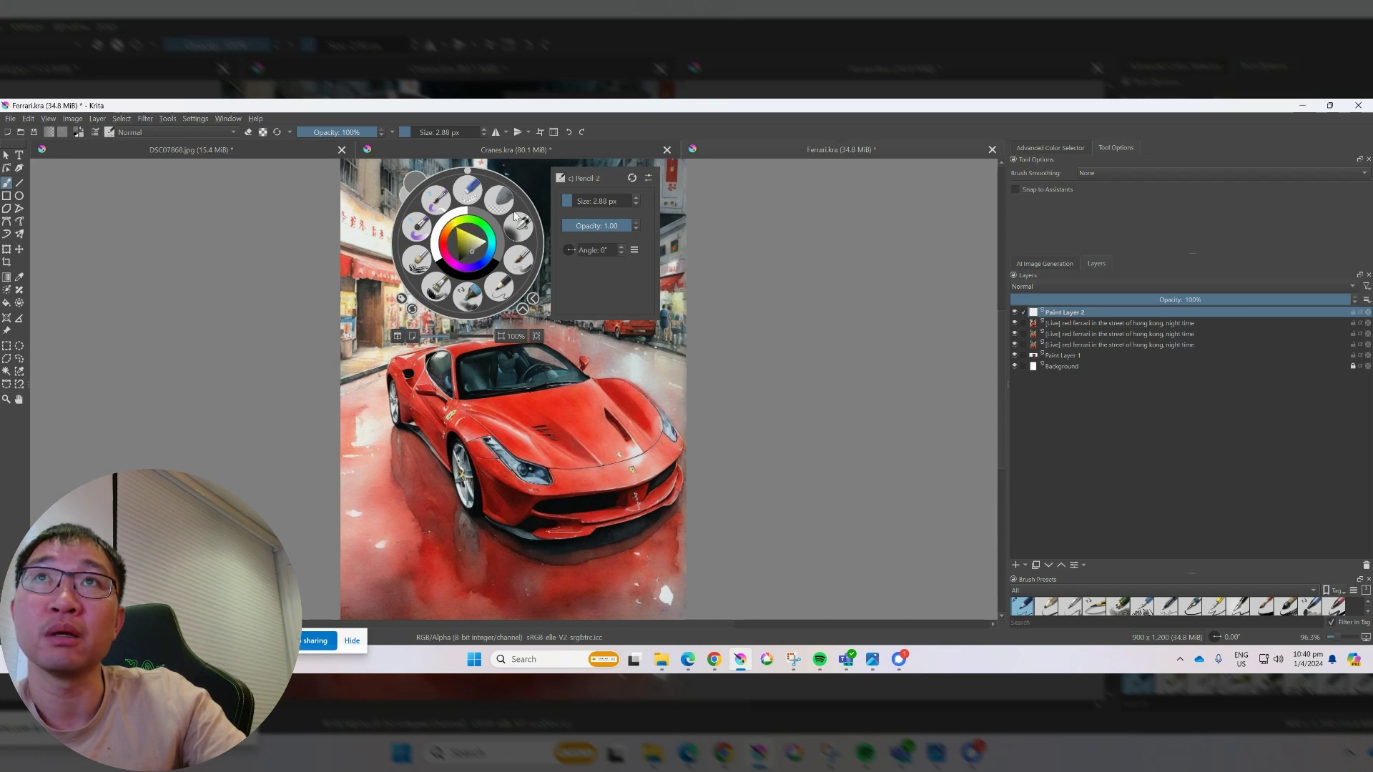
click(436, 200)
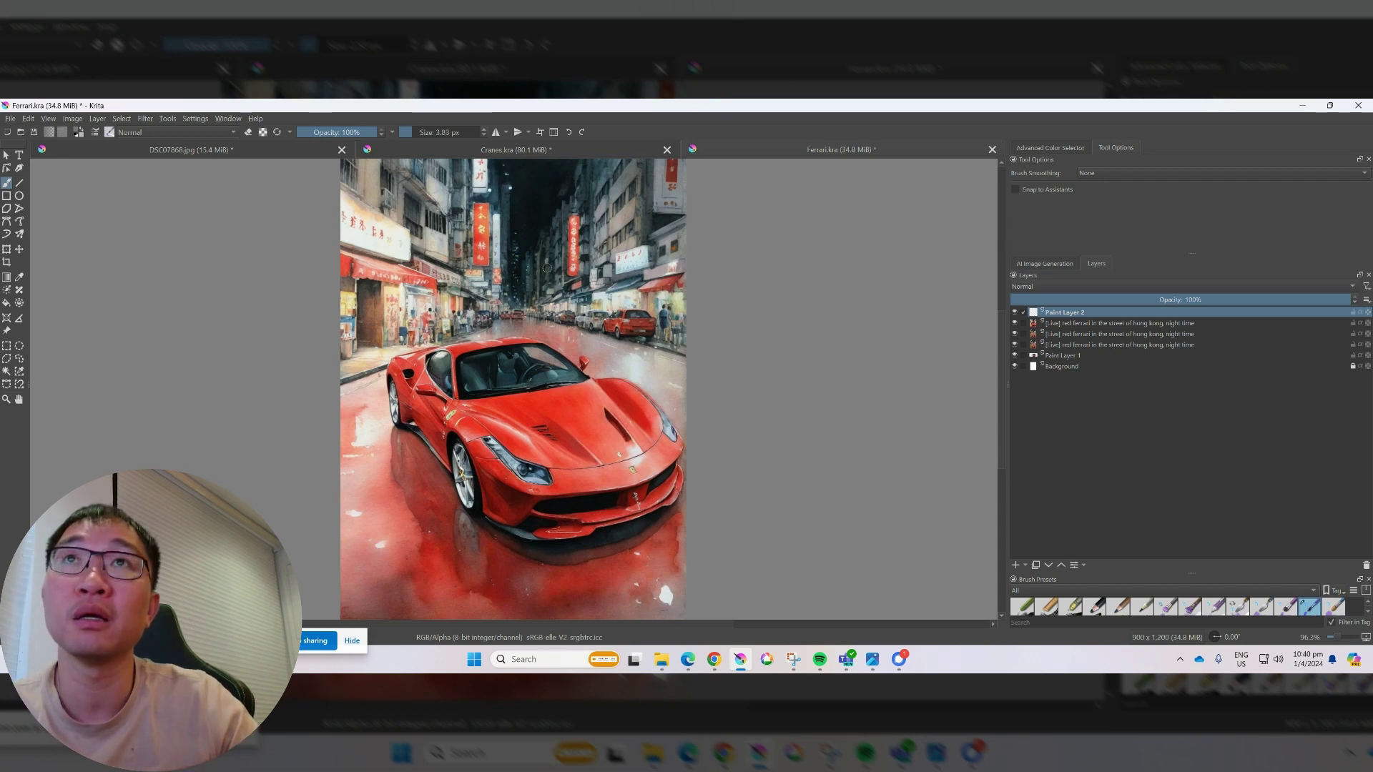
drag(541, 268, 549, 268)
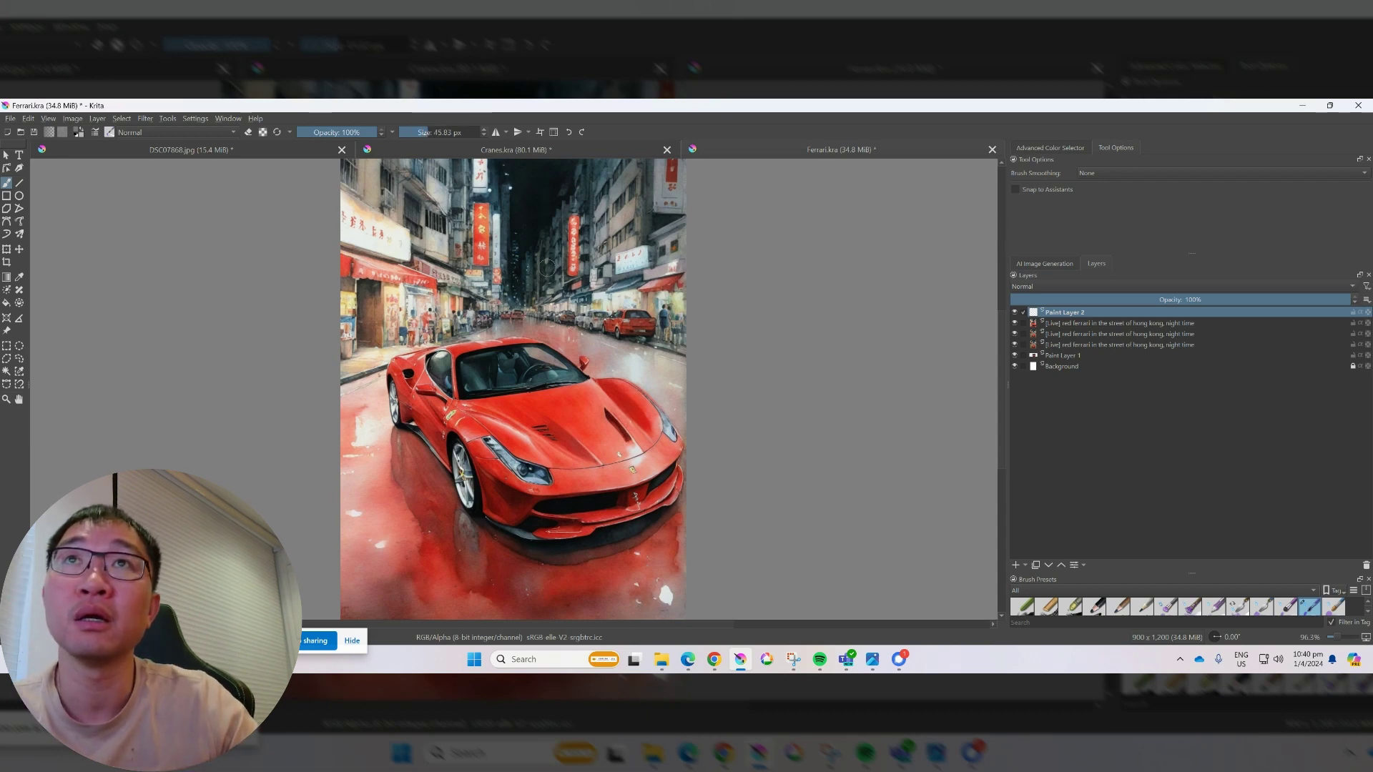
- Paint a round moon disc near the top of the sky, finishing it in solid yellow
right_click(537, 177)
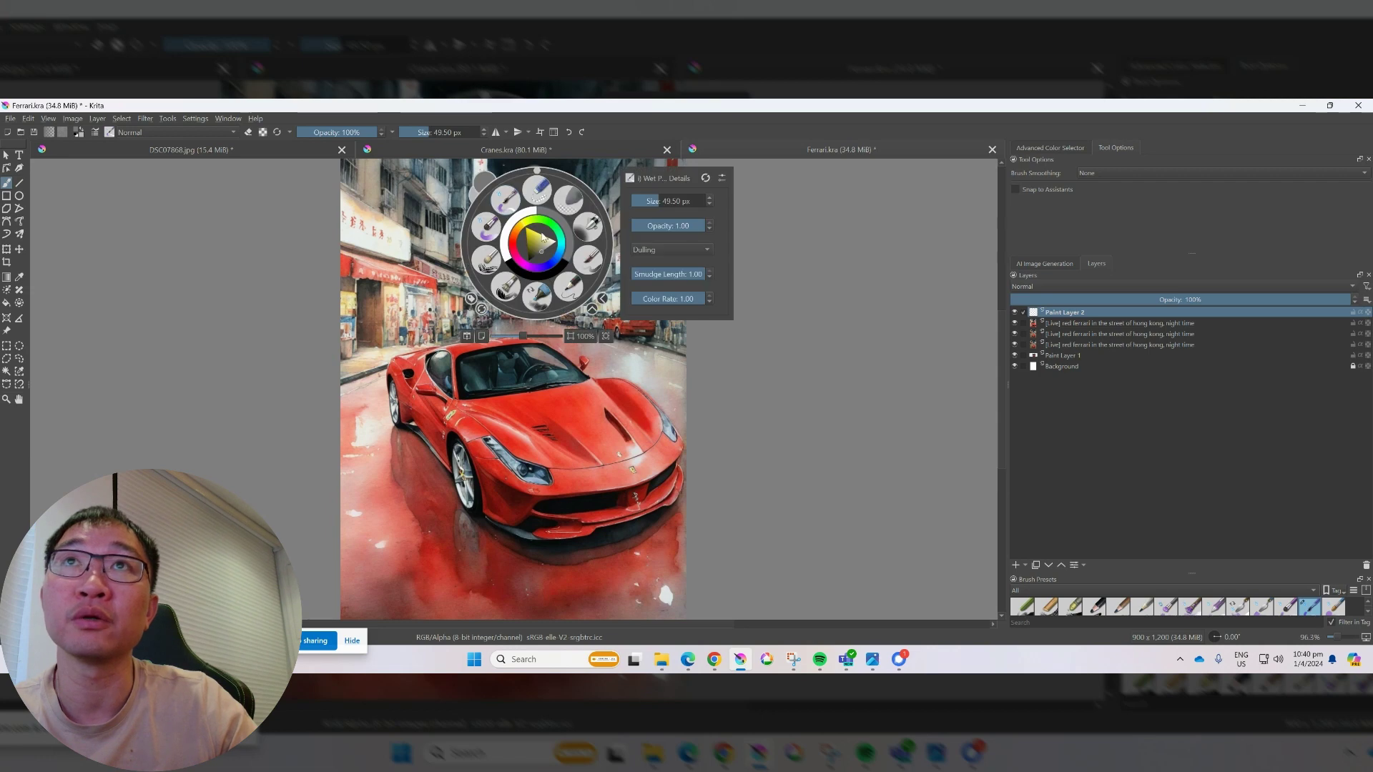
click(543, 245)
click(473, 184)
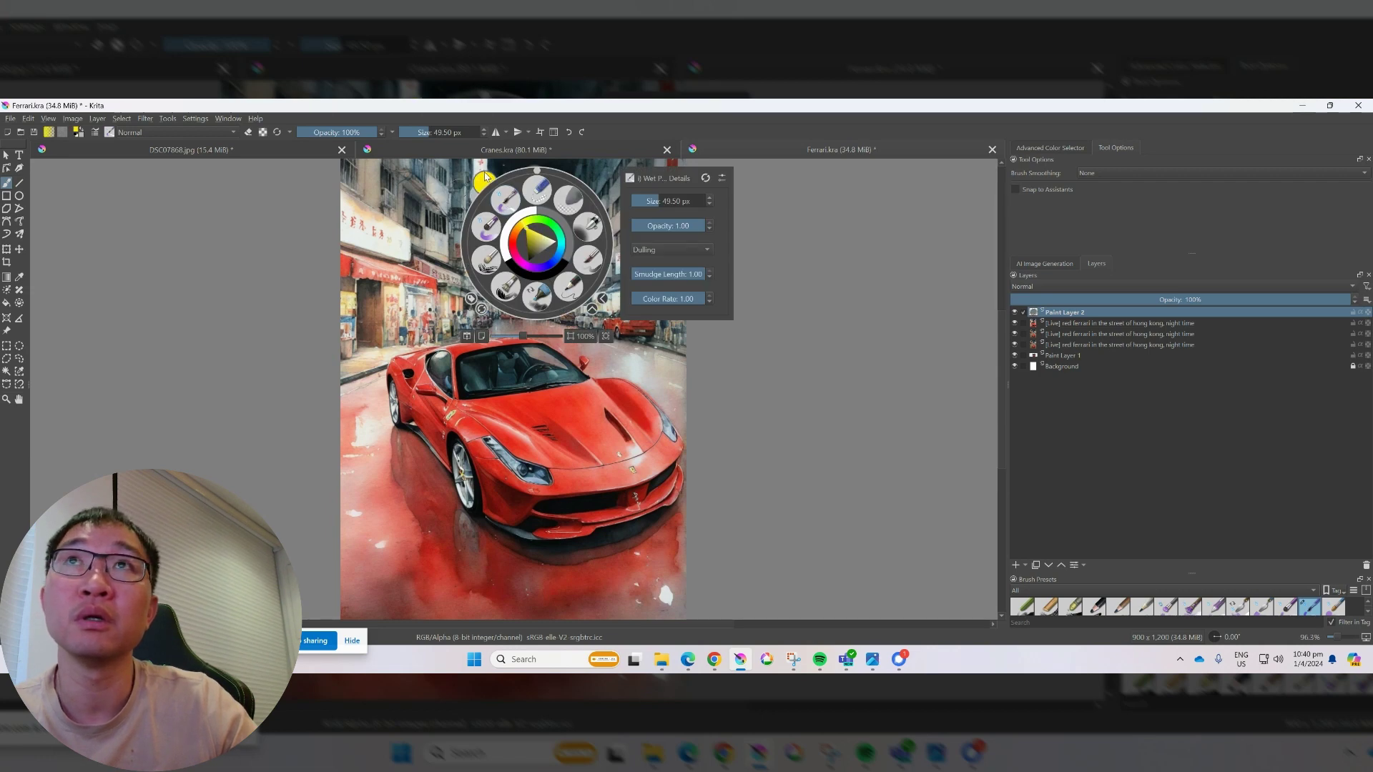
click(437, 198)
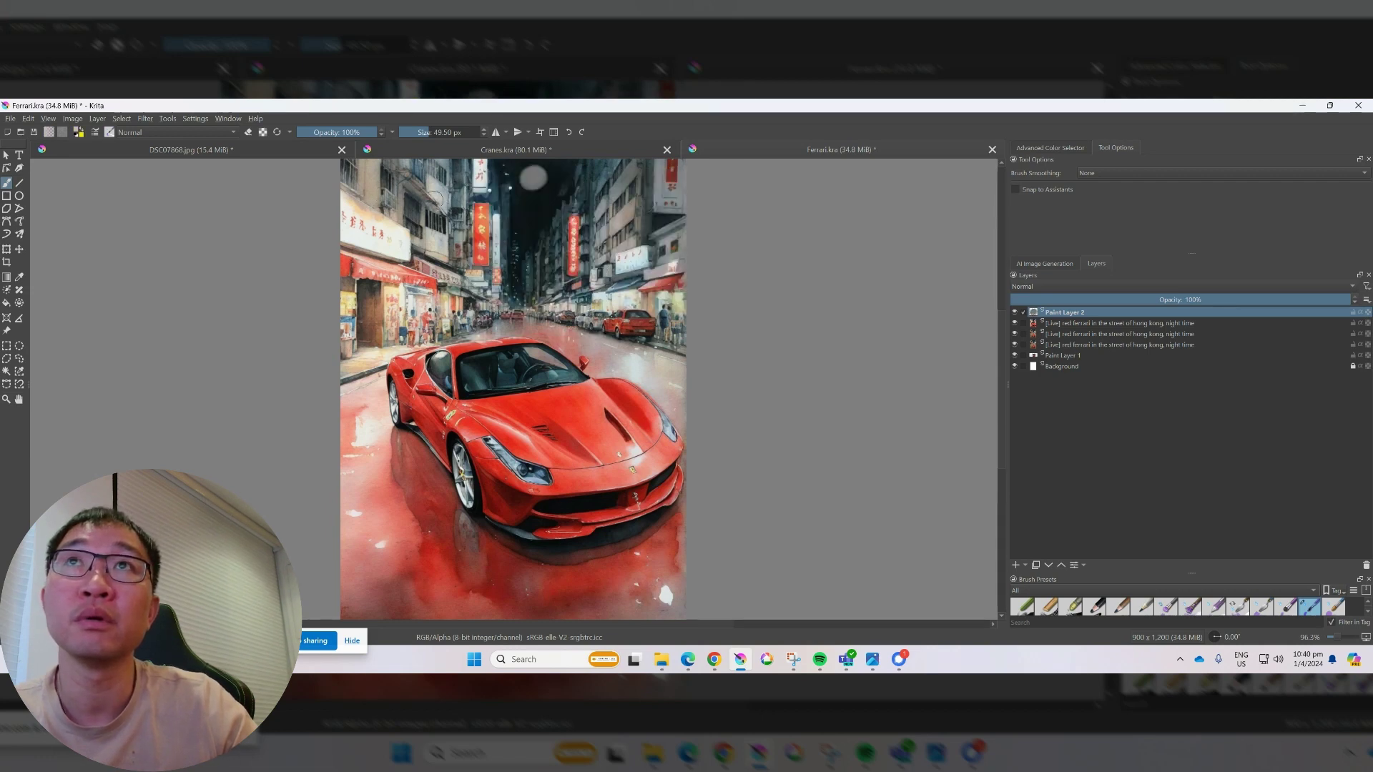
click(535, 174)
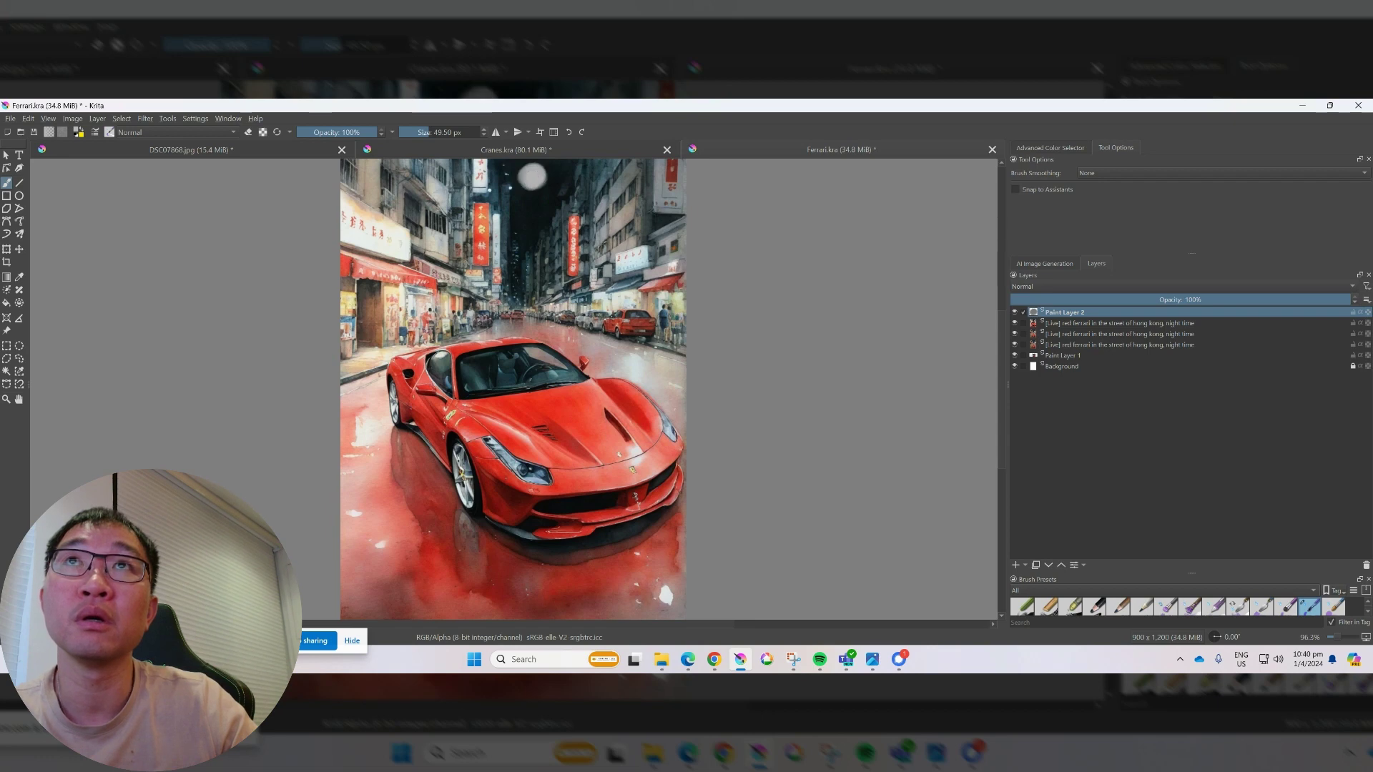
right_click(531, 243)
click(474, 187)
click(476, 199)
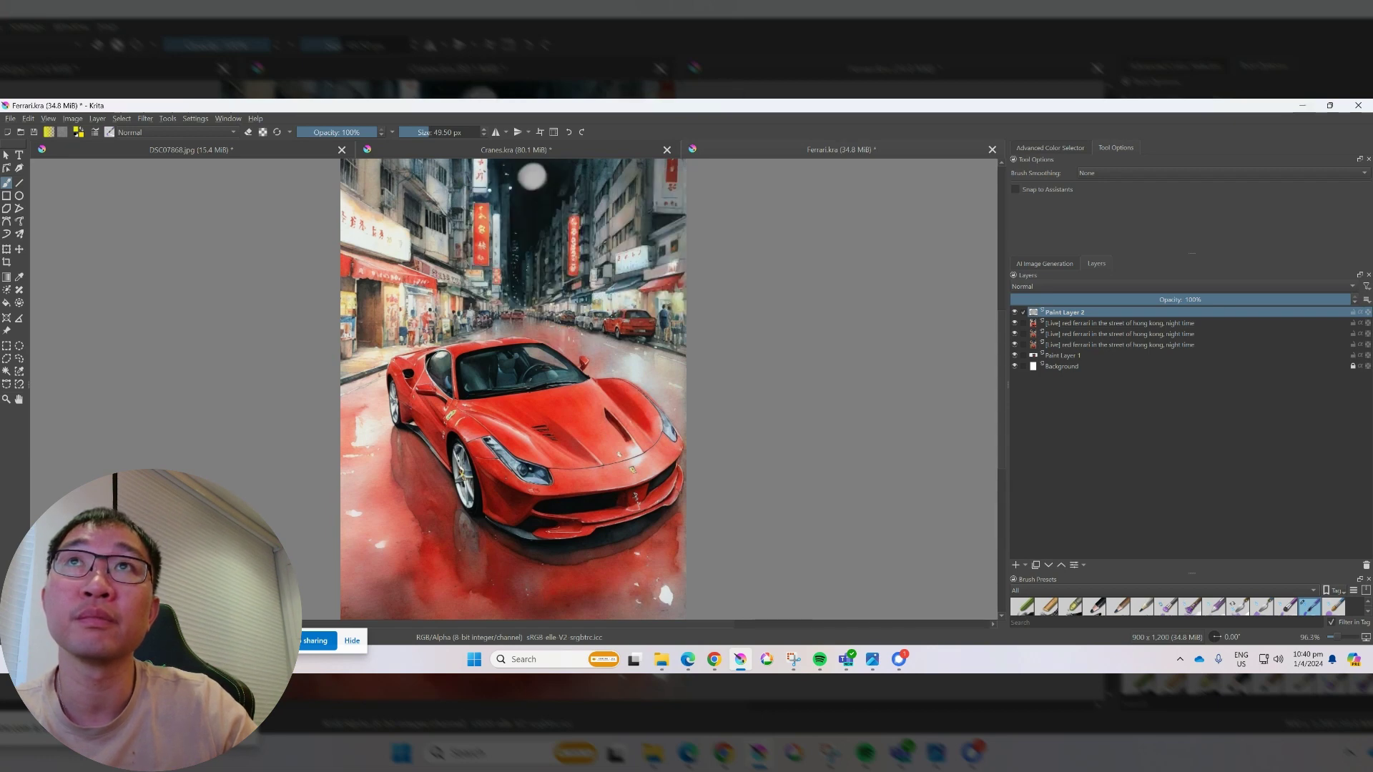
right_click(534, 239)
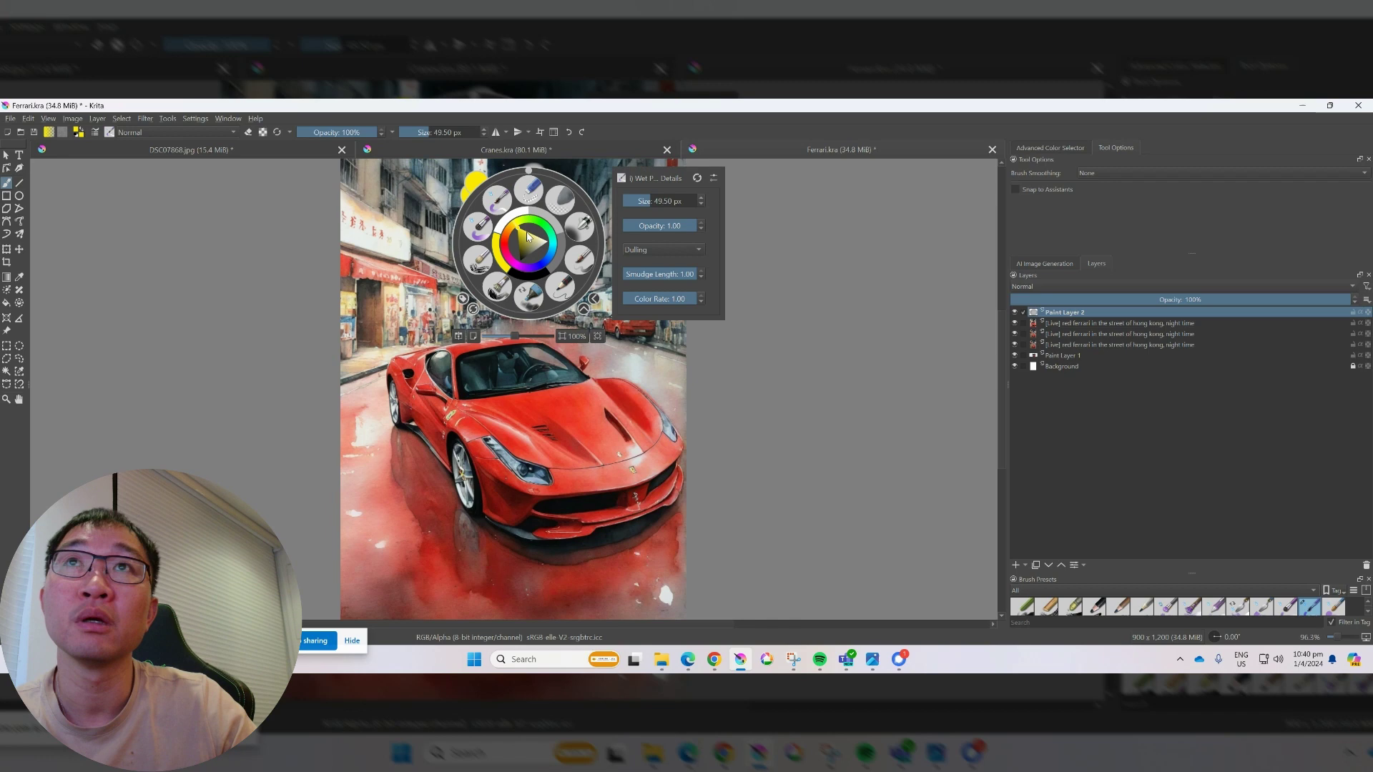
click(533, 188)
drag(535, 180, 545, 179)
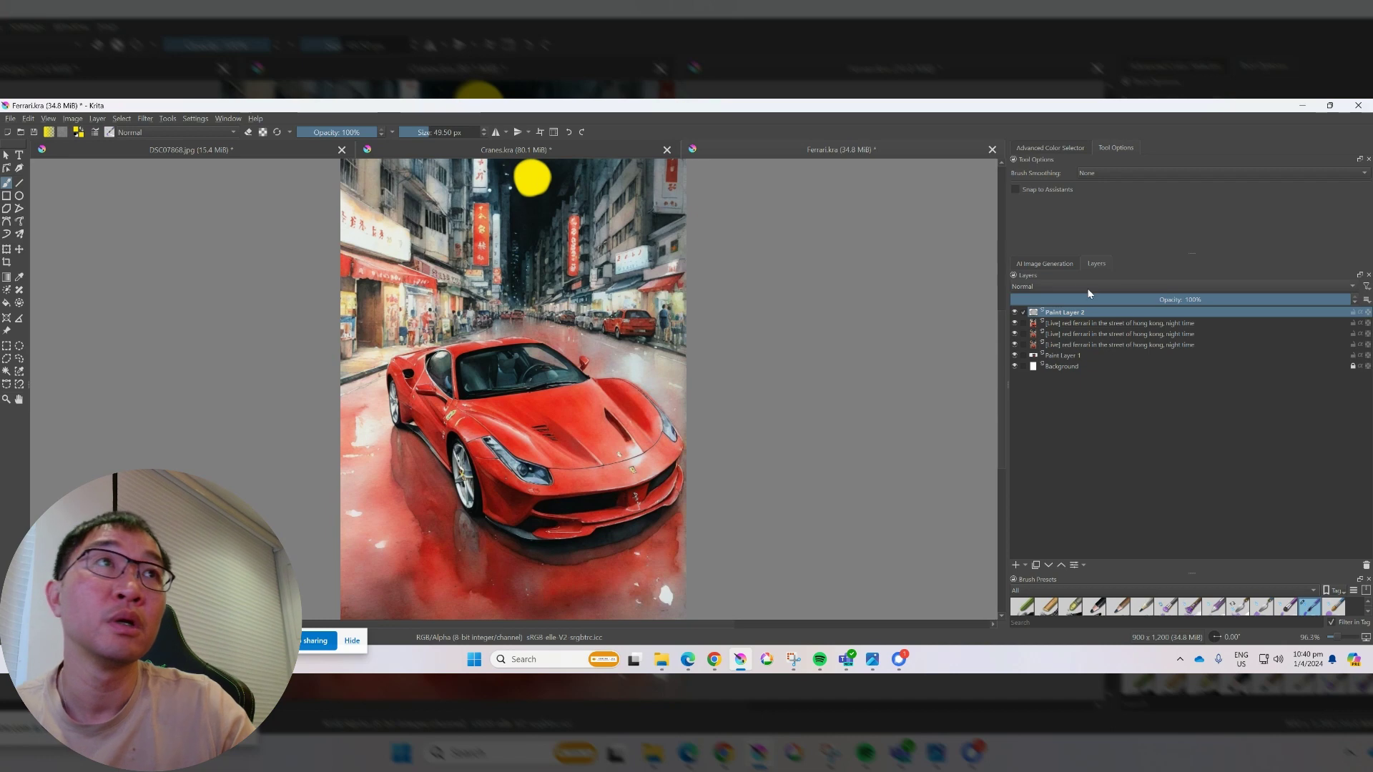
- Replace the AI prompt with 'moon in the sky' and pick the Freehand Selection tool
click(1030, 261)
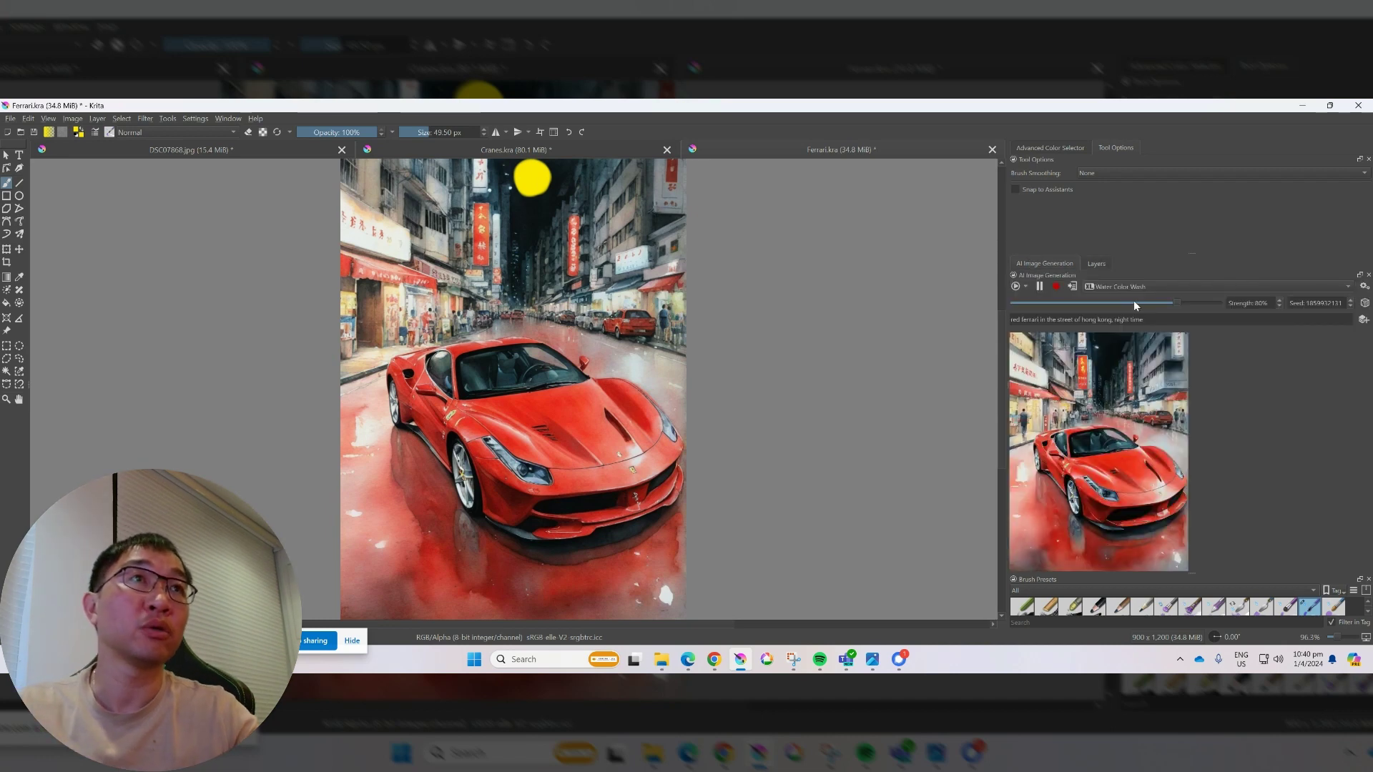
click(1163, 326)
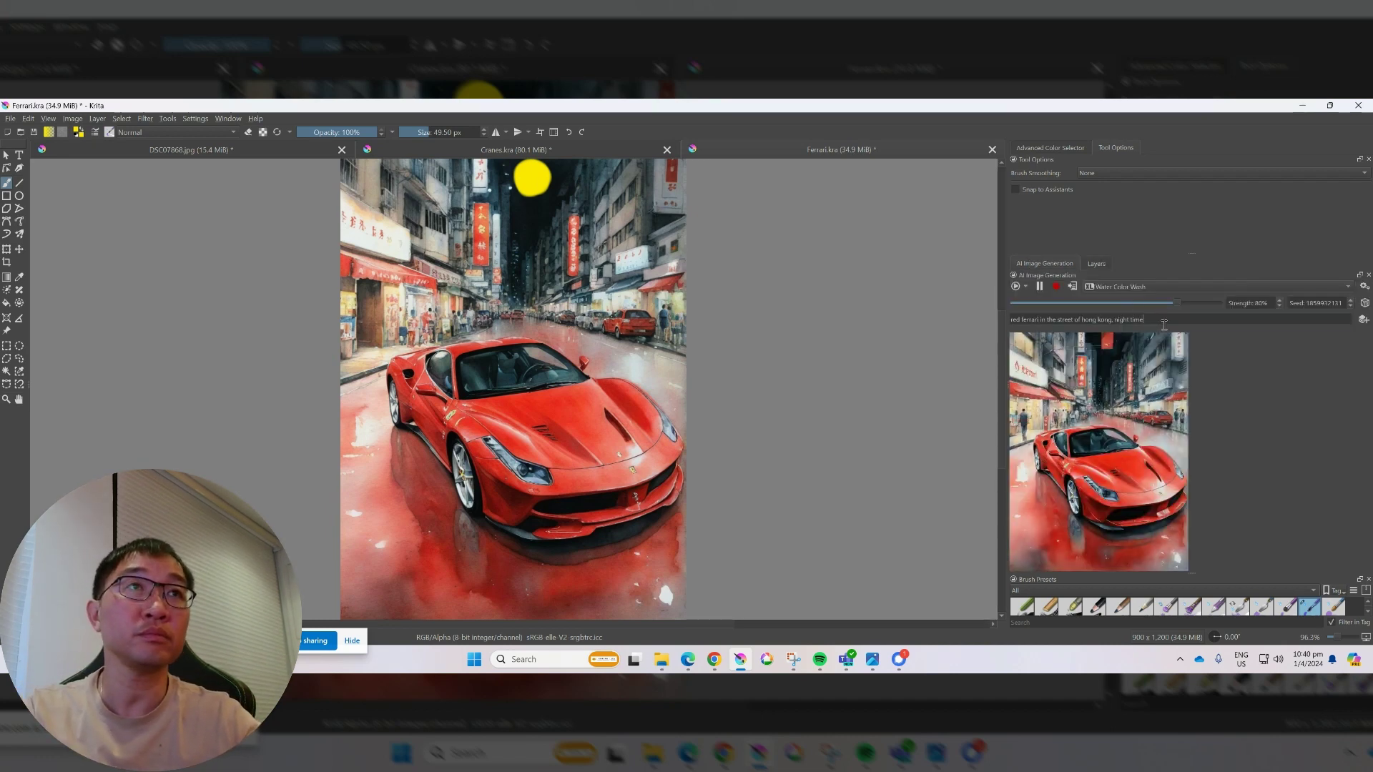
triple_click(1164, 325)
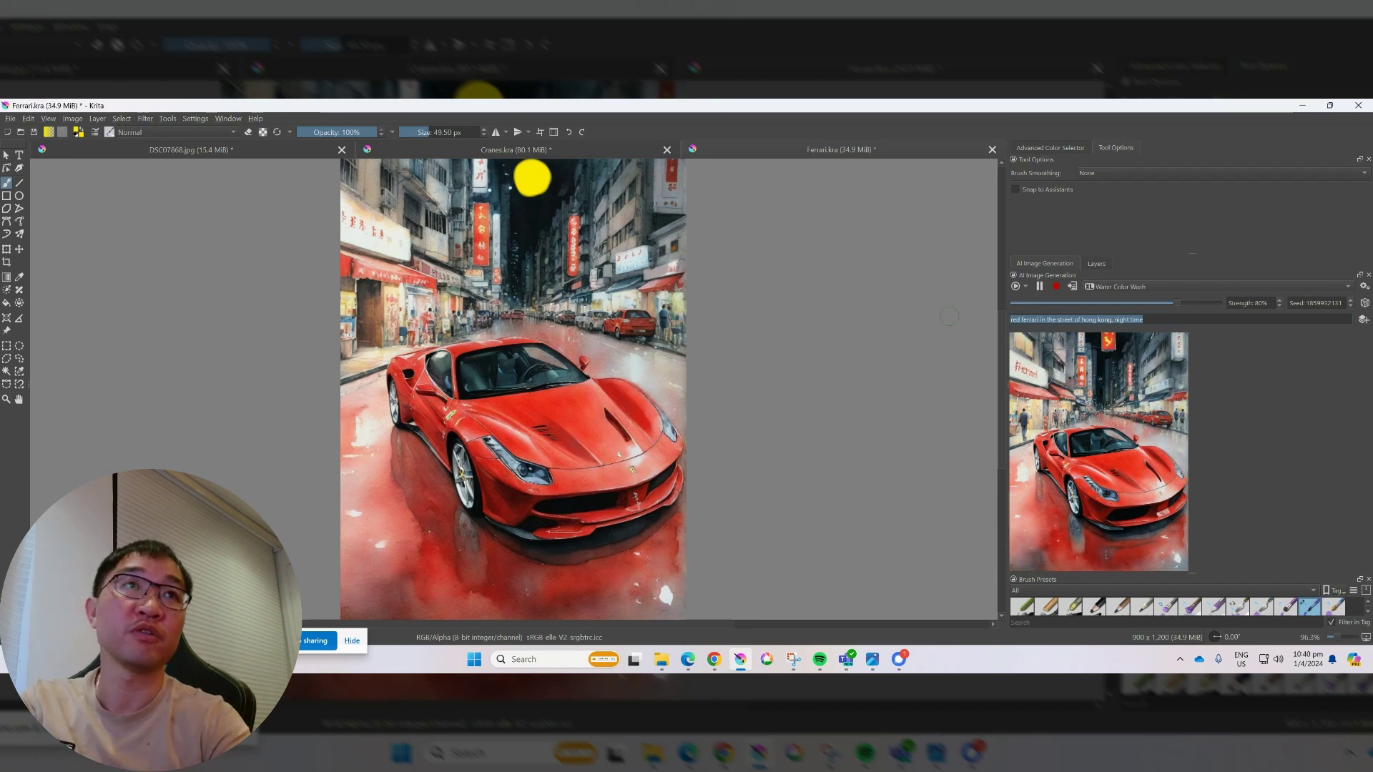
text(moon)
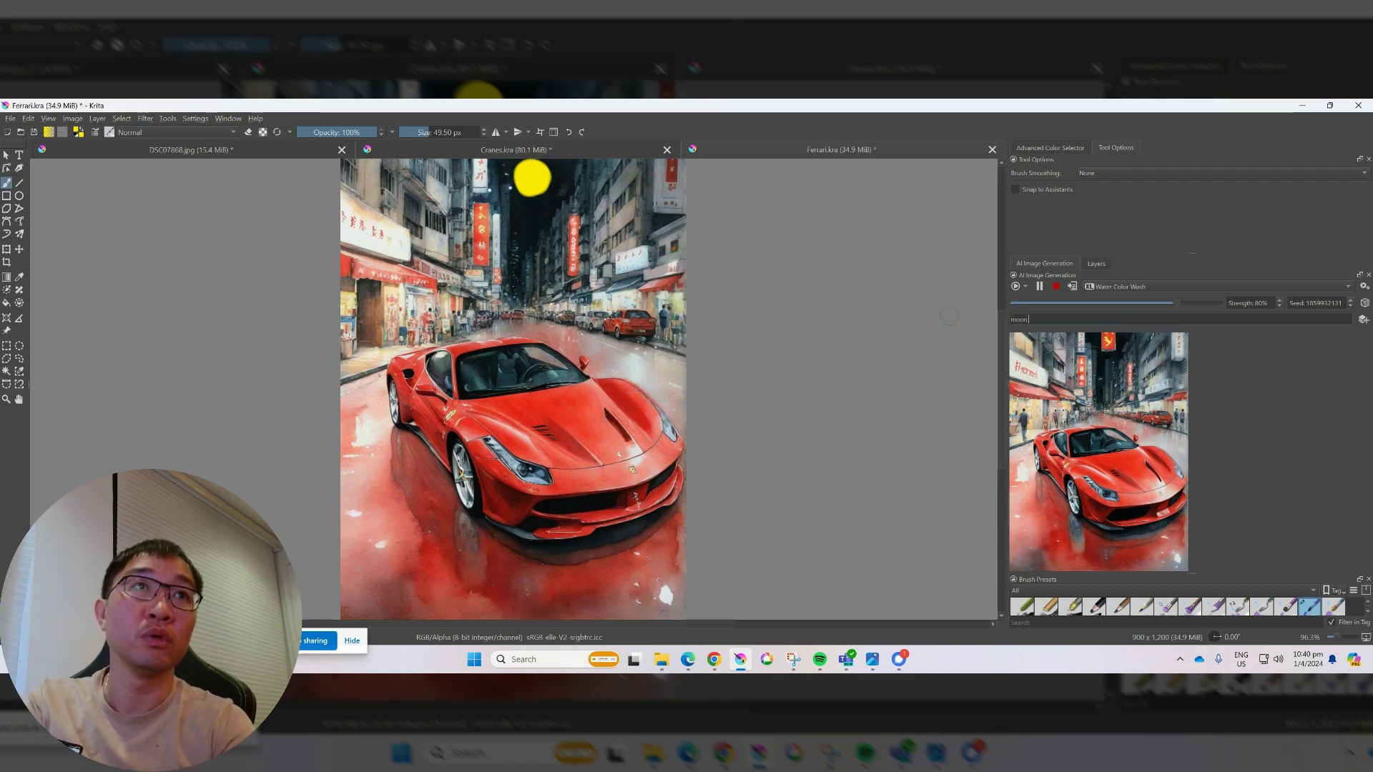
text( in the sky)
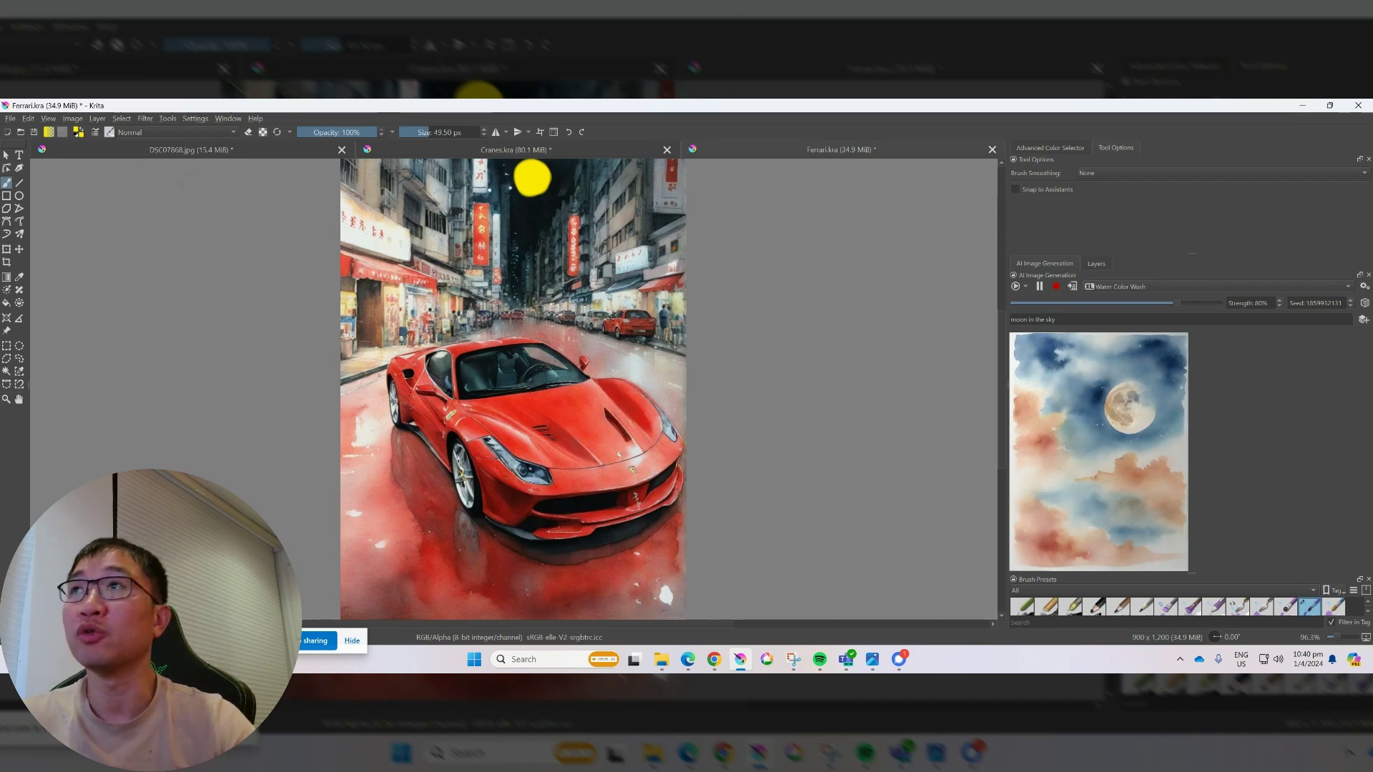
click(22, 360)
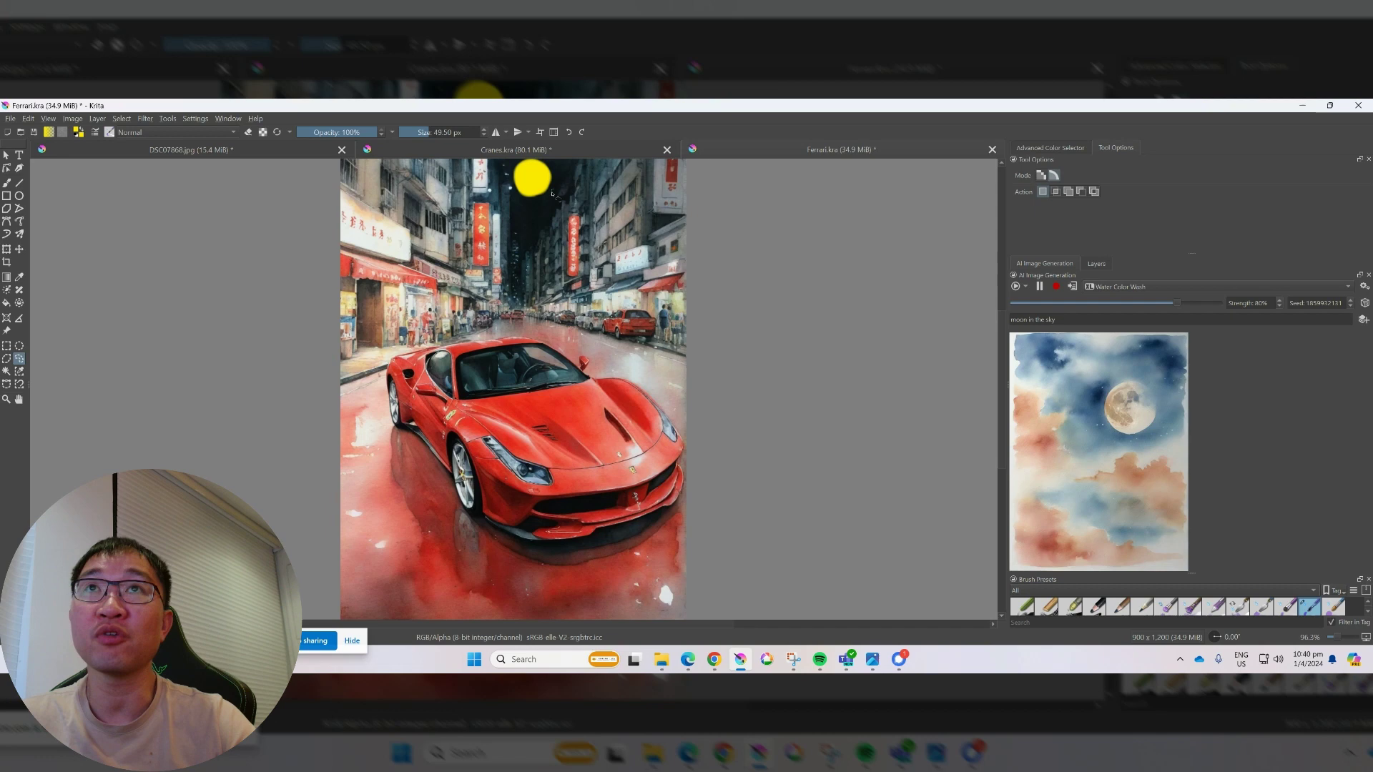
- Freehand-select around the yellow moon disc and roll a new random seed for a fresh moon variation
mouse_move(554, 191)
mouse_down()
mouse_move(529, 208)
mouse_move(505, 176)
mouse_move(553, 171)
mouse_move(569, 192)
mouse_move(547, 216)
mouse_up()
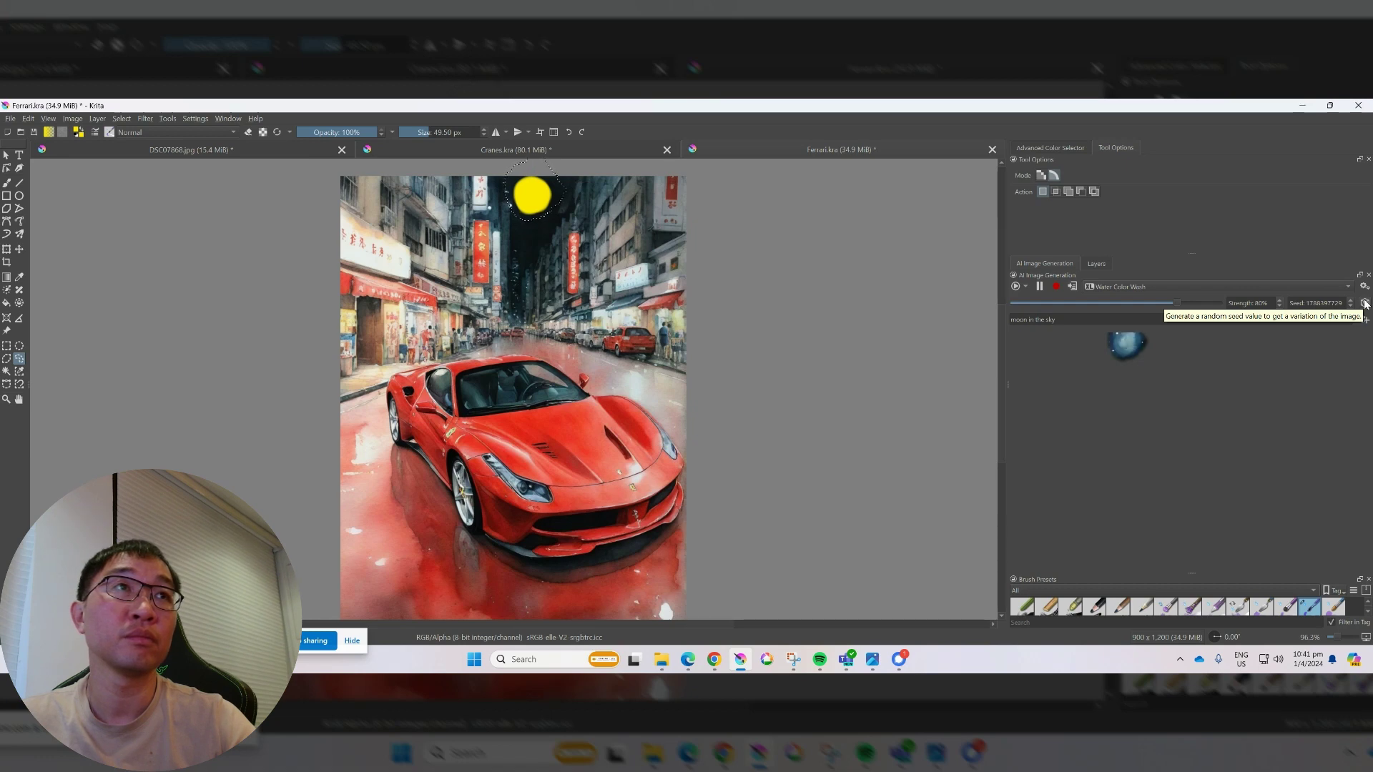
click(1366, 303)
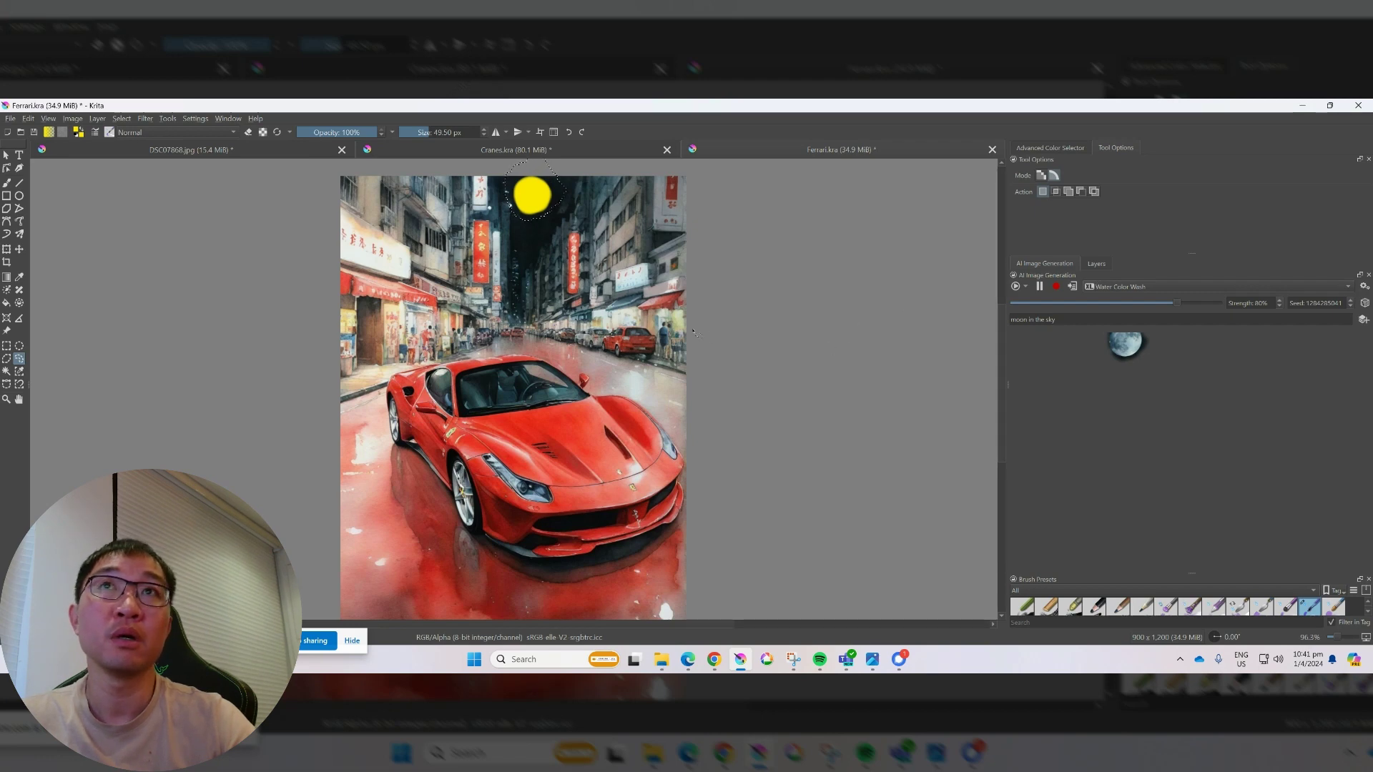
scroll(694, 333, down, 1)
scroll(694, 333, up, 1)
scroll(694, 333, down, 1)
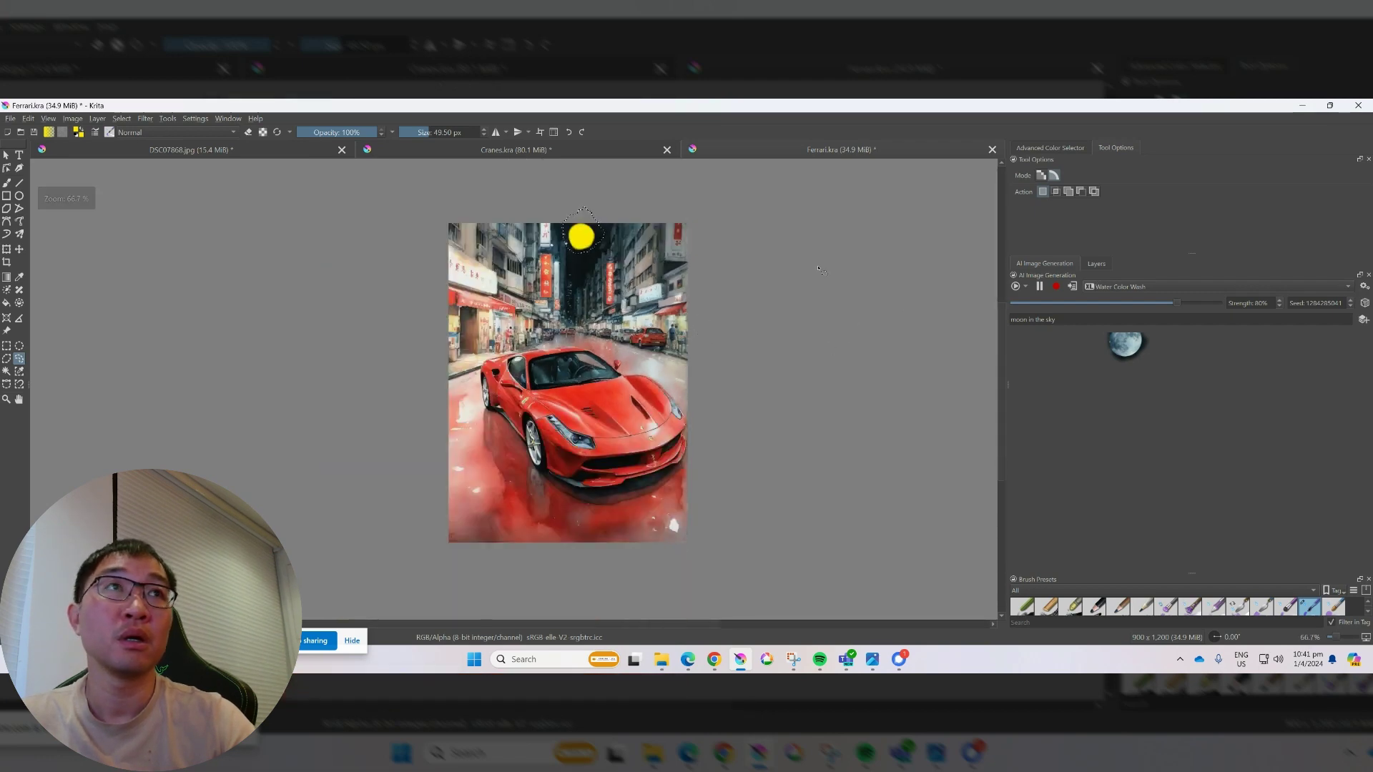
- Toggle Paint Layer 2 off and back on to compare the yellow disc
click(1098, 263)
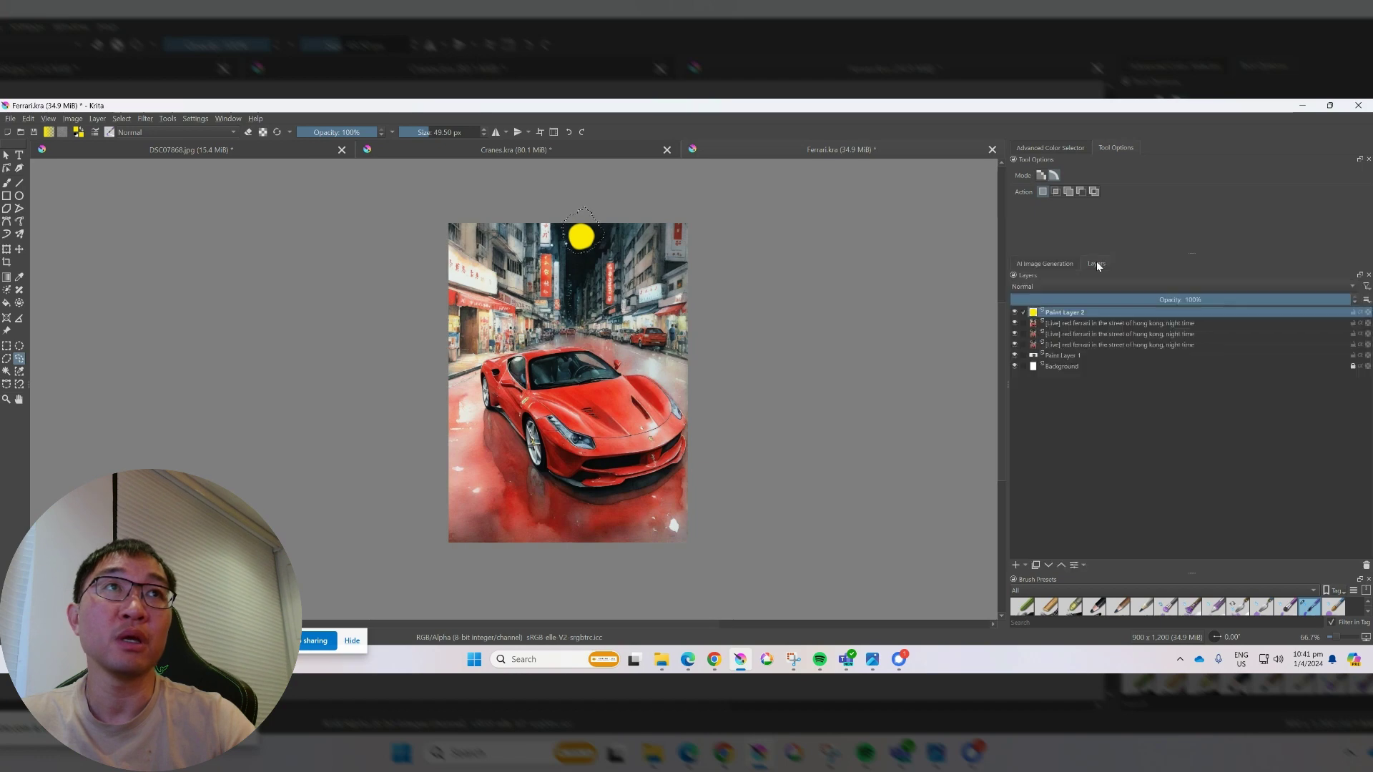
click(1014, 313)
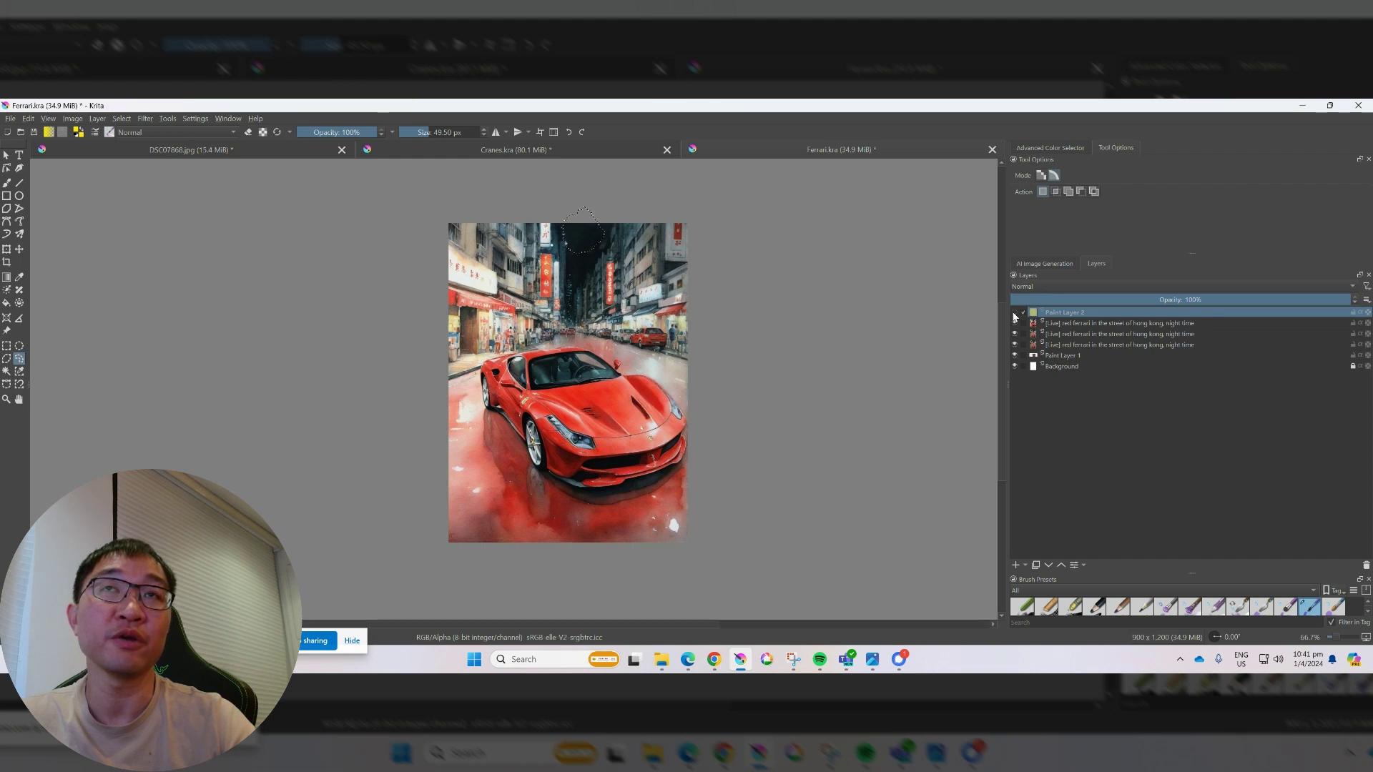
click(1014, 313)
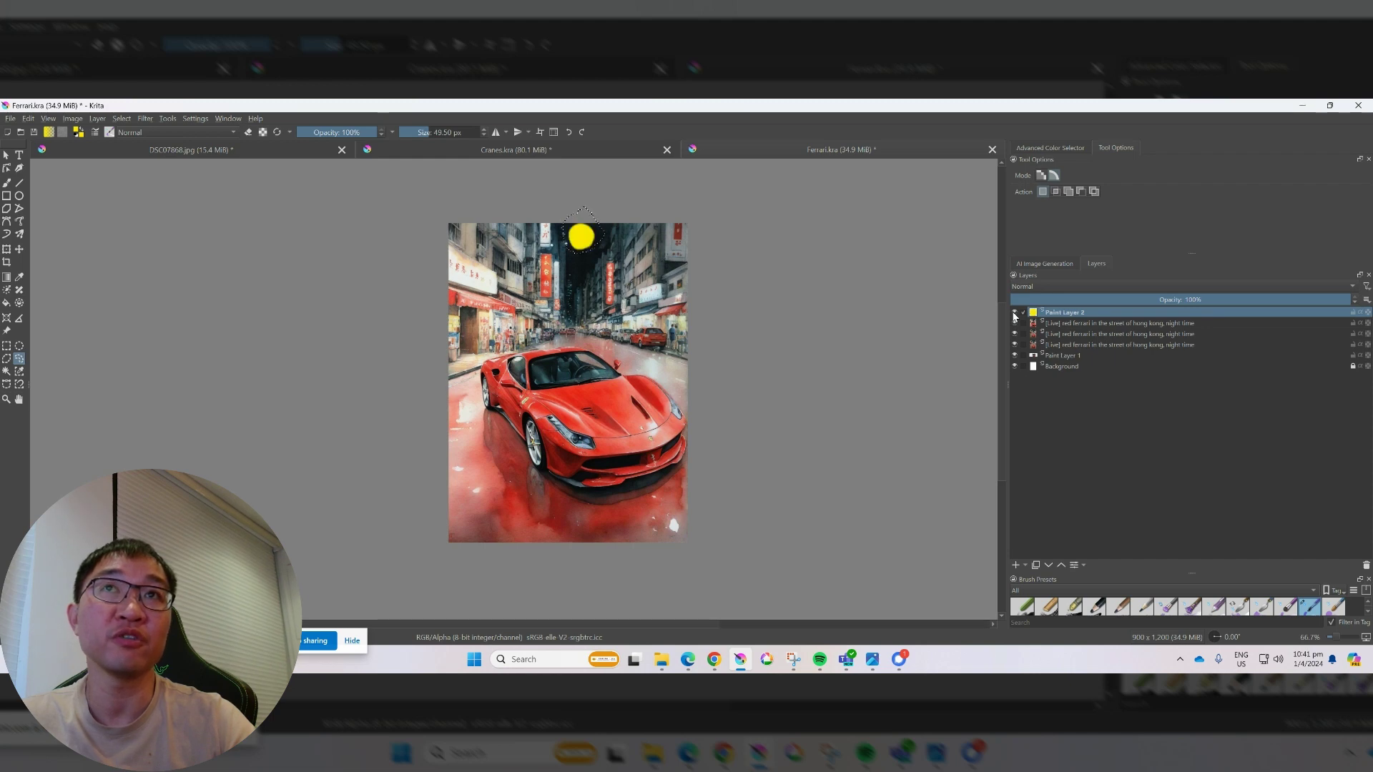
- Apply the AI-generated moon into the selection, then deselect
click(1062, 264)
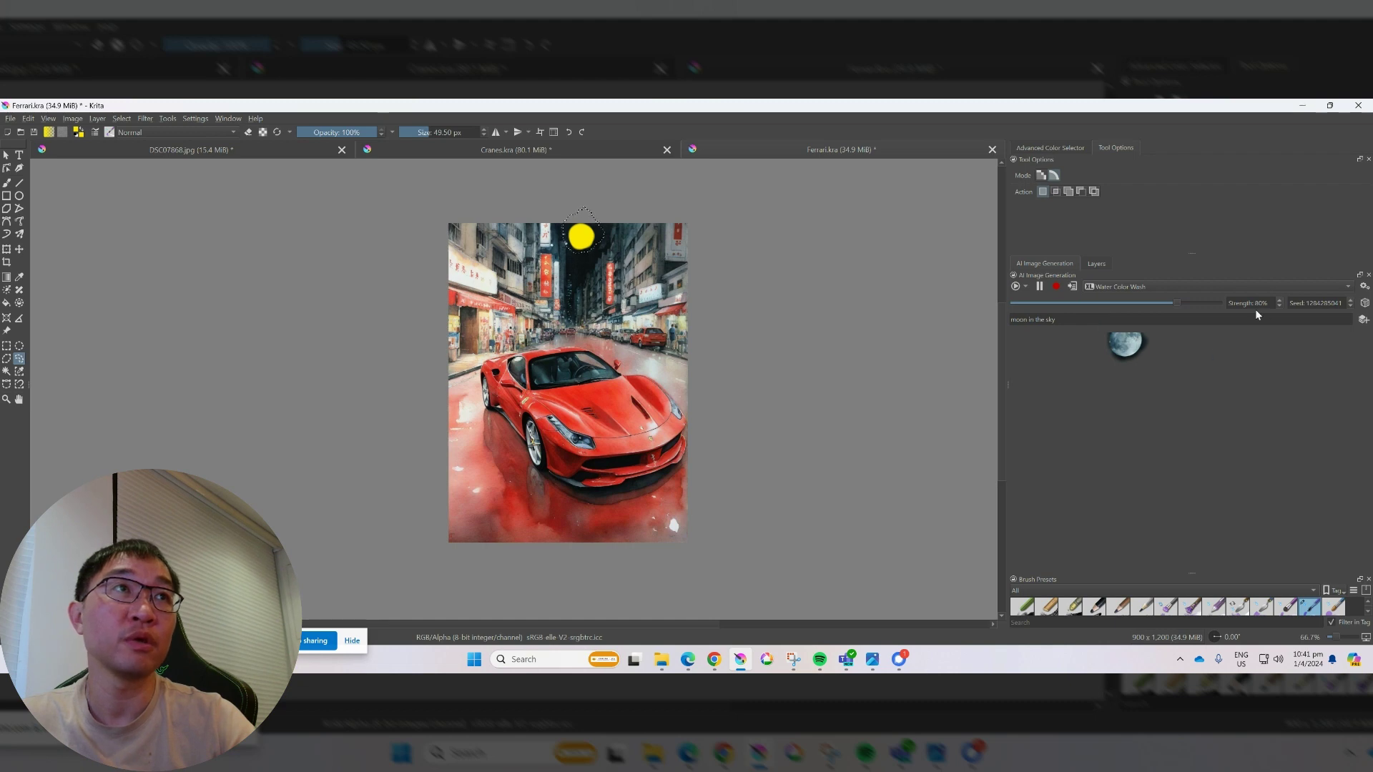
click(1073, 286)
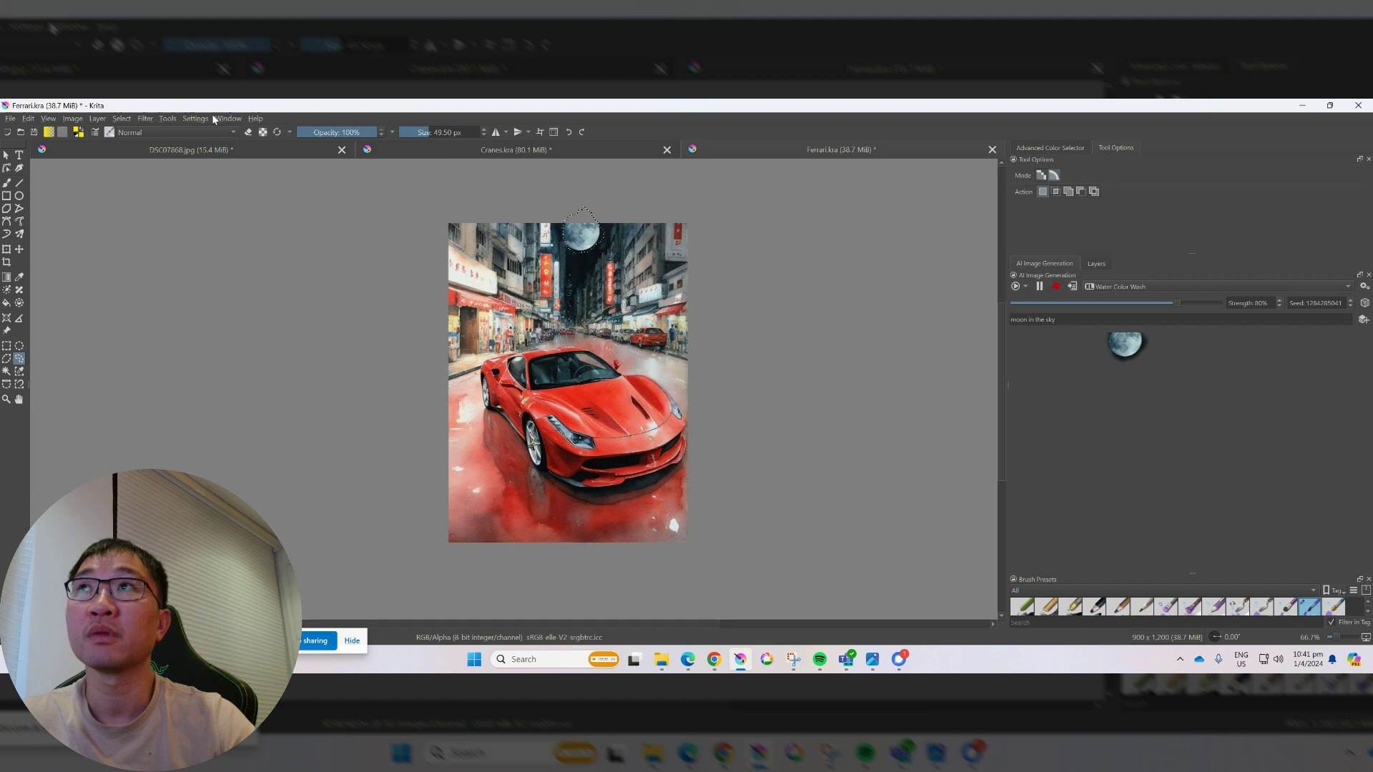
click(122, 119)
click(133, 146)
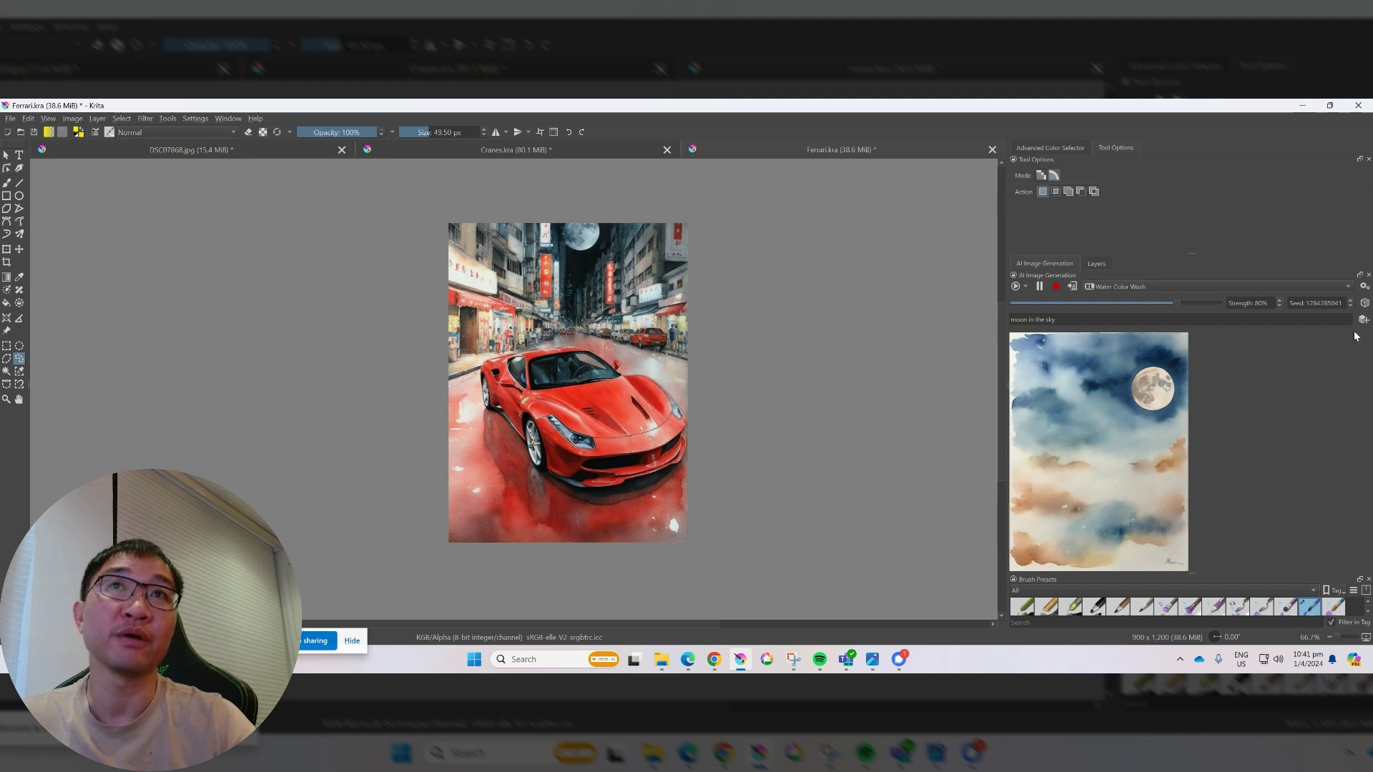
- Zoom to 100% and apply a watercolour render at 14% strength
scroll(569, 243, up, 3)
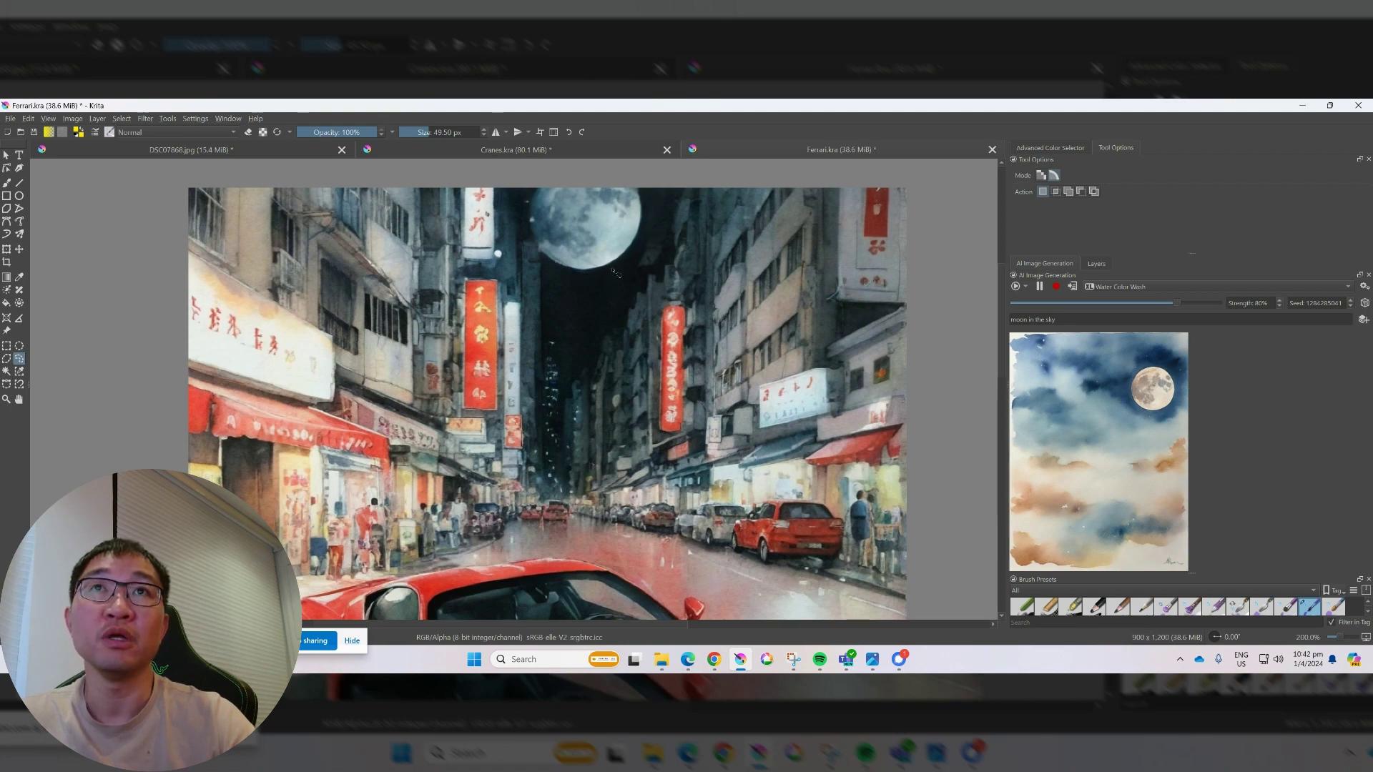
key(1)
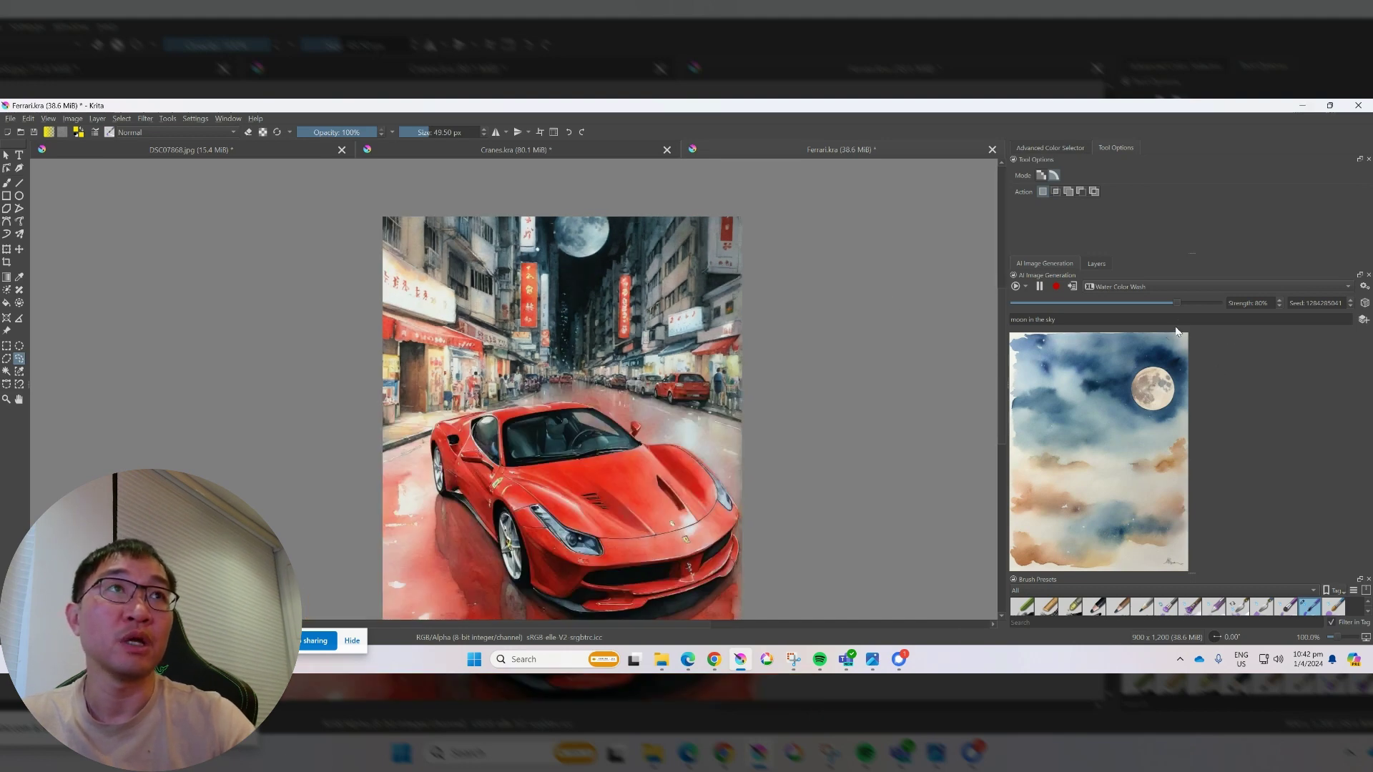
drag(1190, 299, 932, 309)
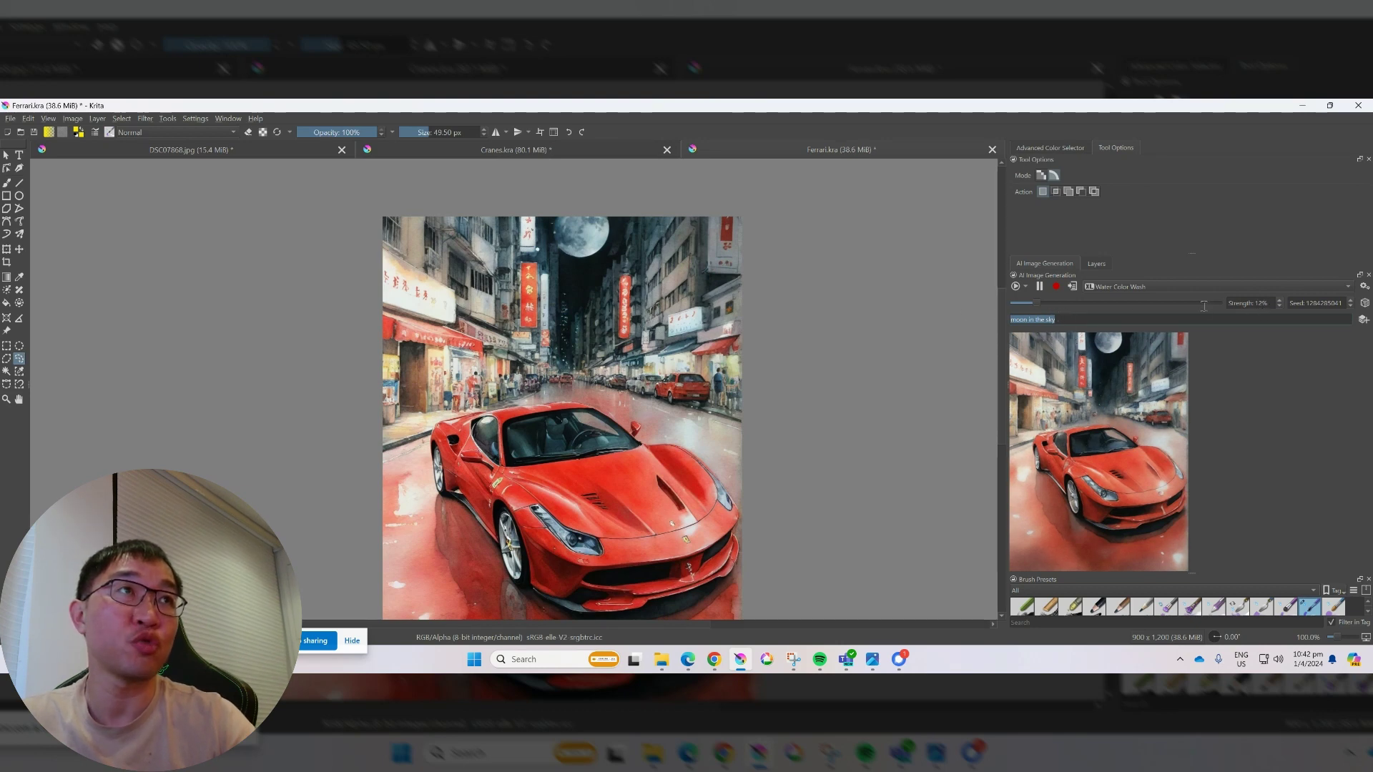
drag(1038, 301, 1052, 306)
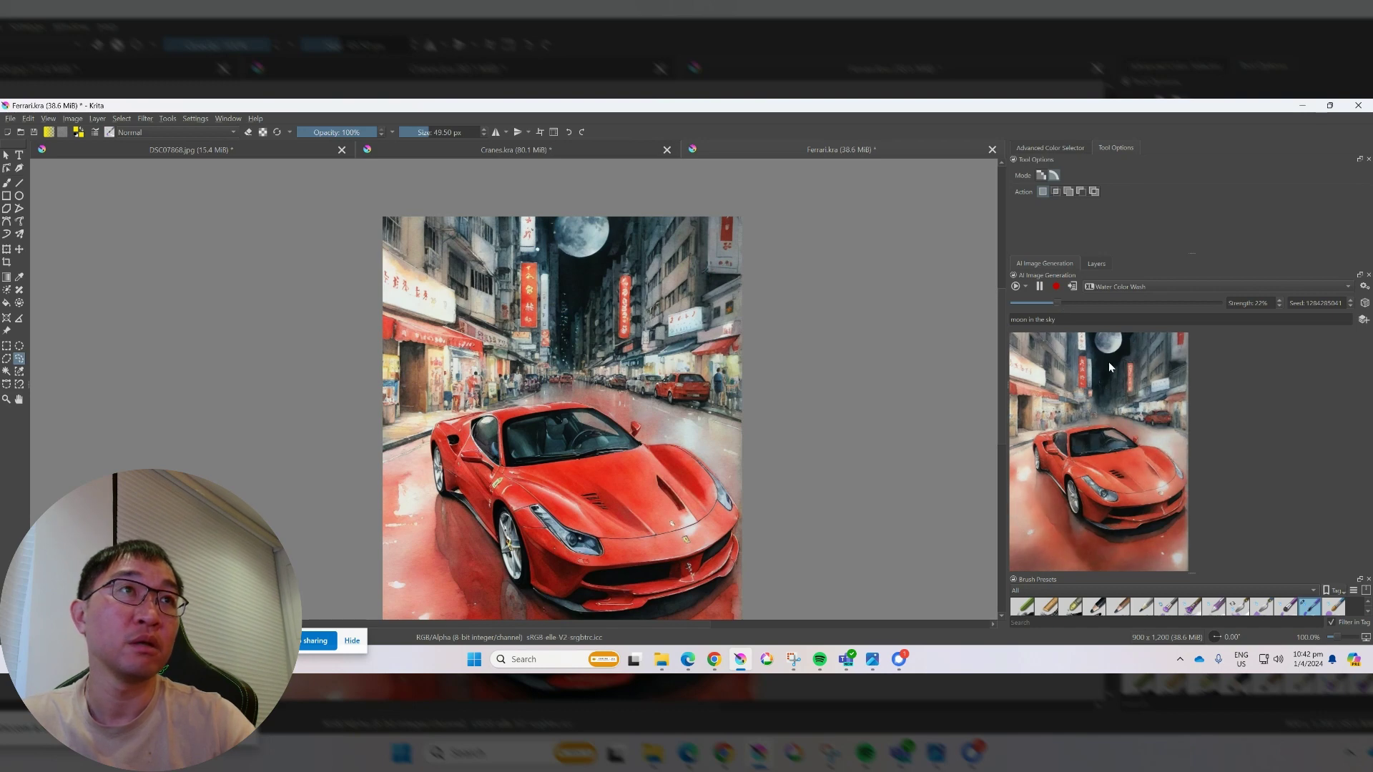
click(1075, 286)
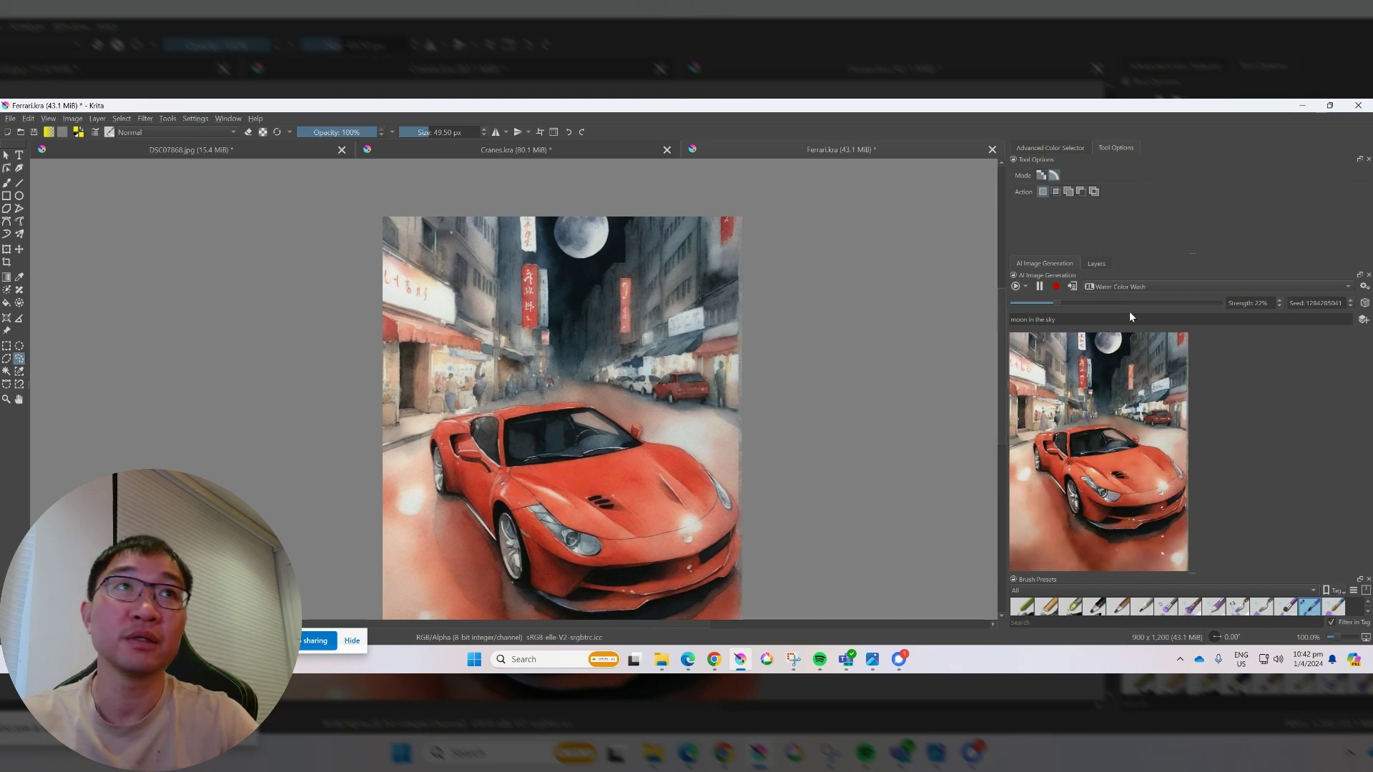
- Undo that render and apply a lighter watercolour version at 11% strength
key(ctrl+z)
drag(1059, 306, 1037, 303)
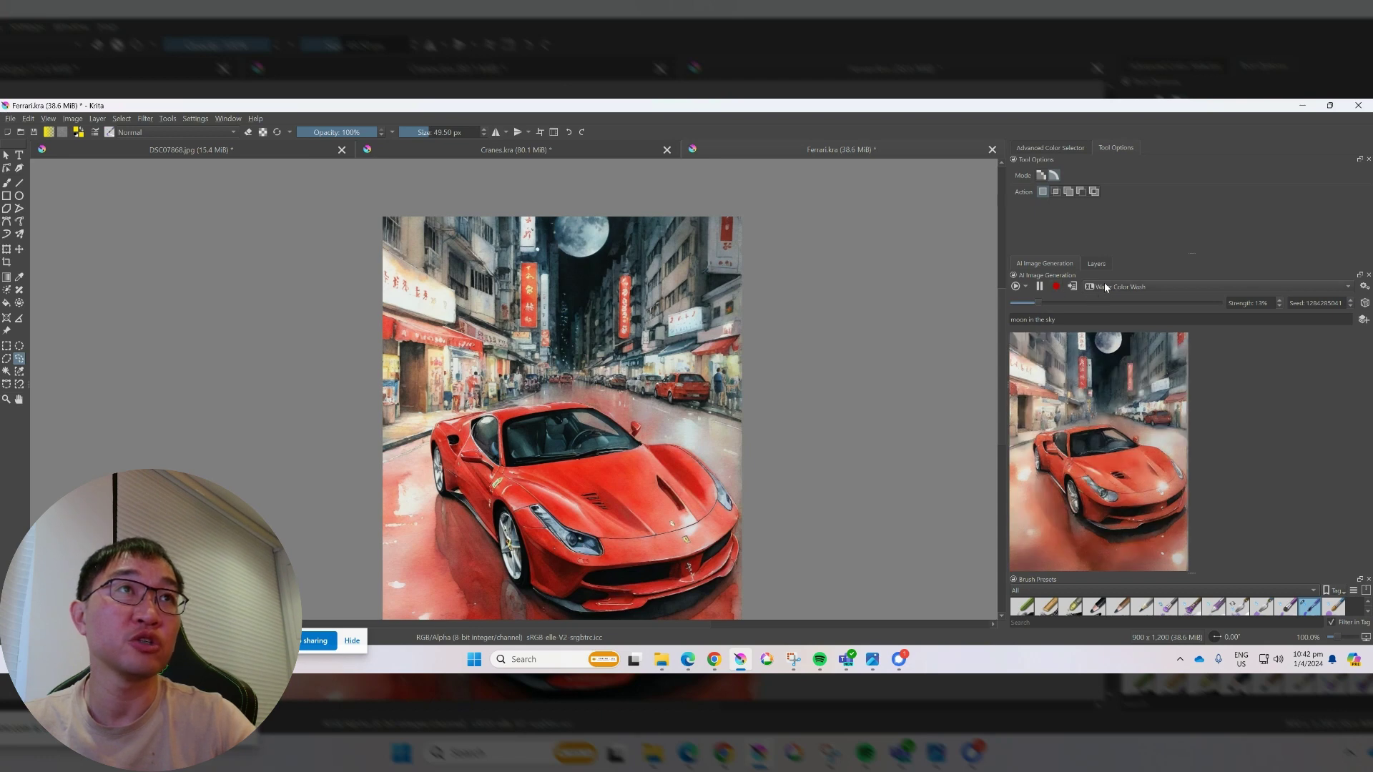
drag(1036, 302, 1032, 301)
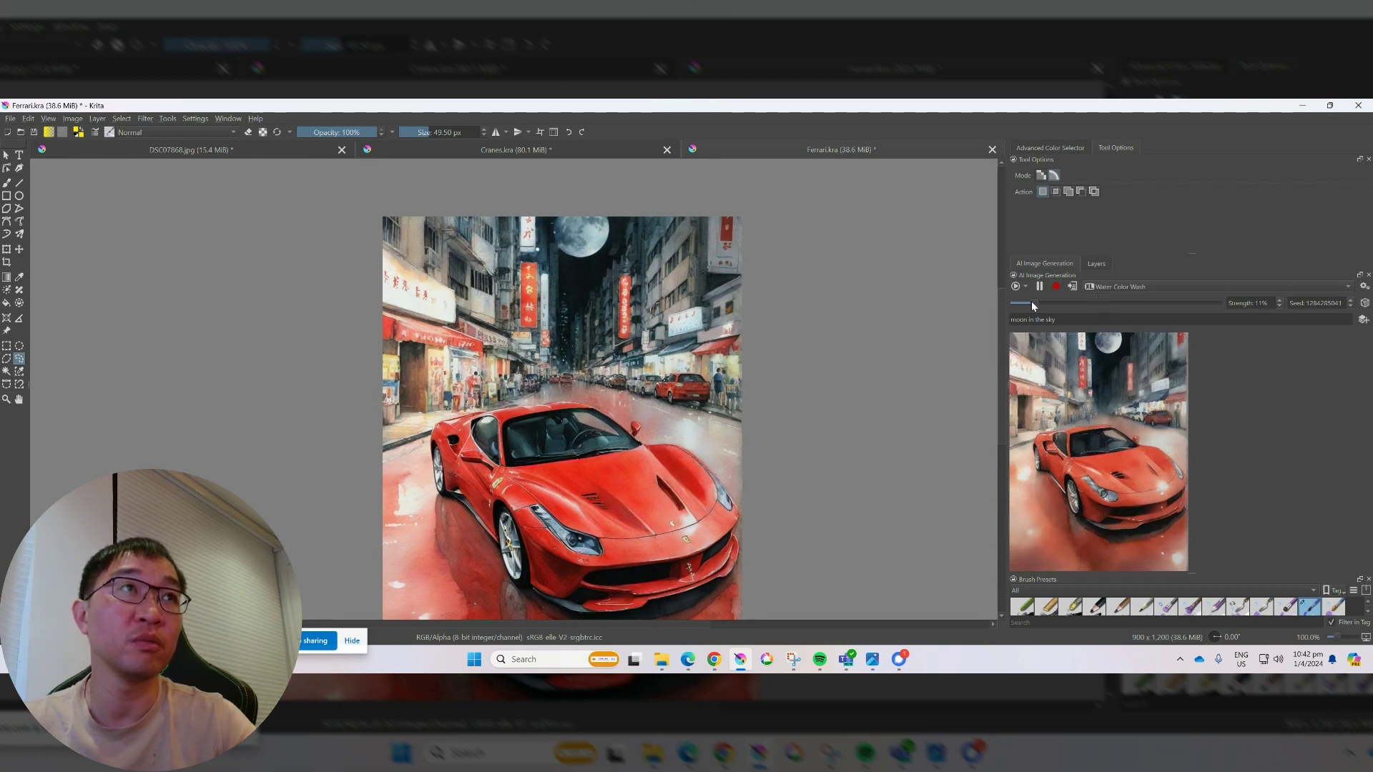
click(1075, 286)
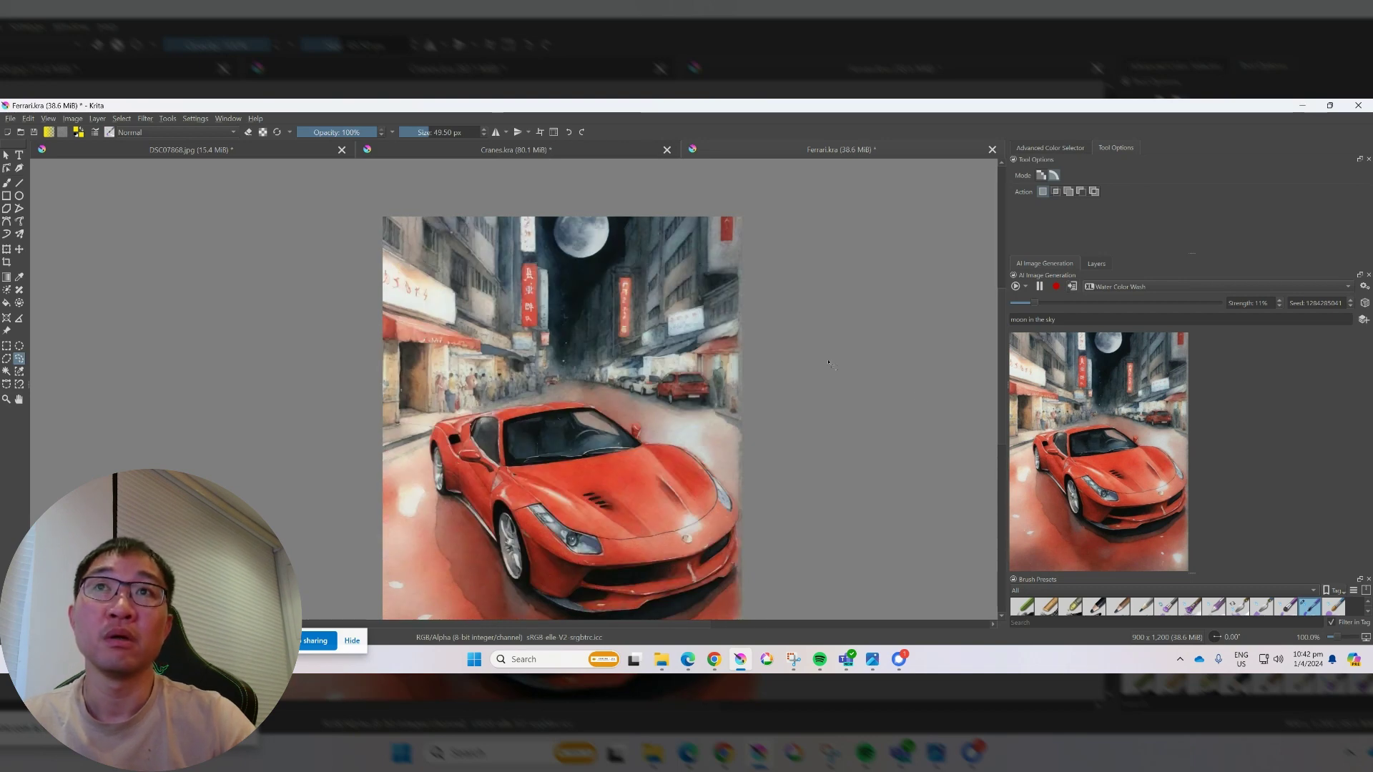